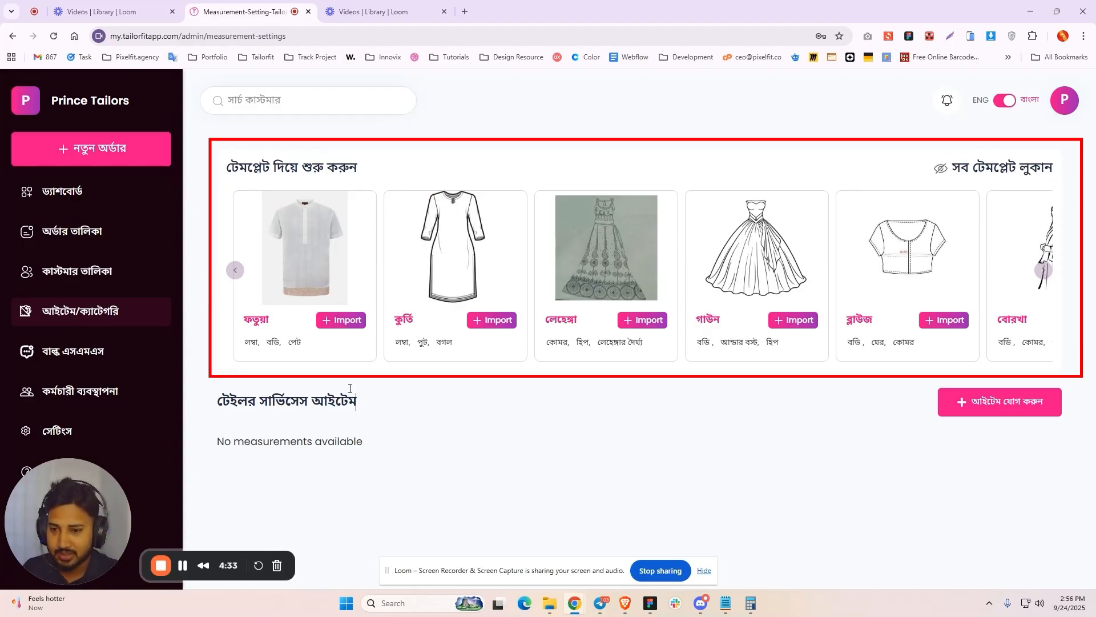
# Import the ফতুয়া and লেহেঙ্গা templates into the tailor service items
pyautogui.click(344, 321)
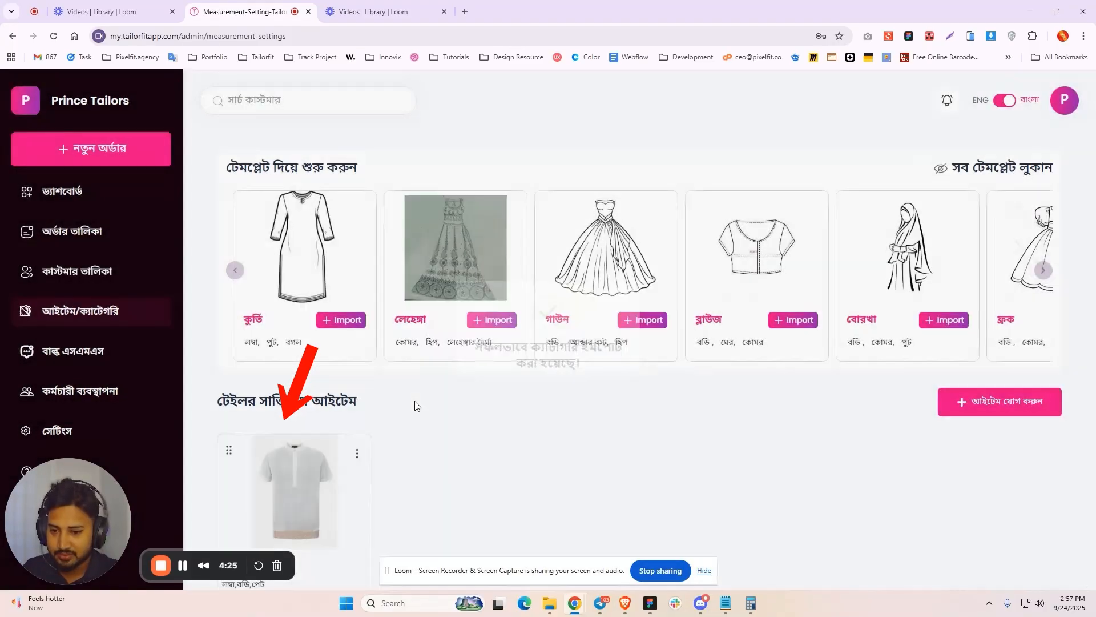
pyautogui.scroll(-1, 413, 427)
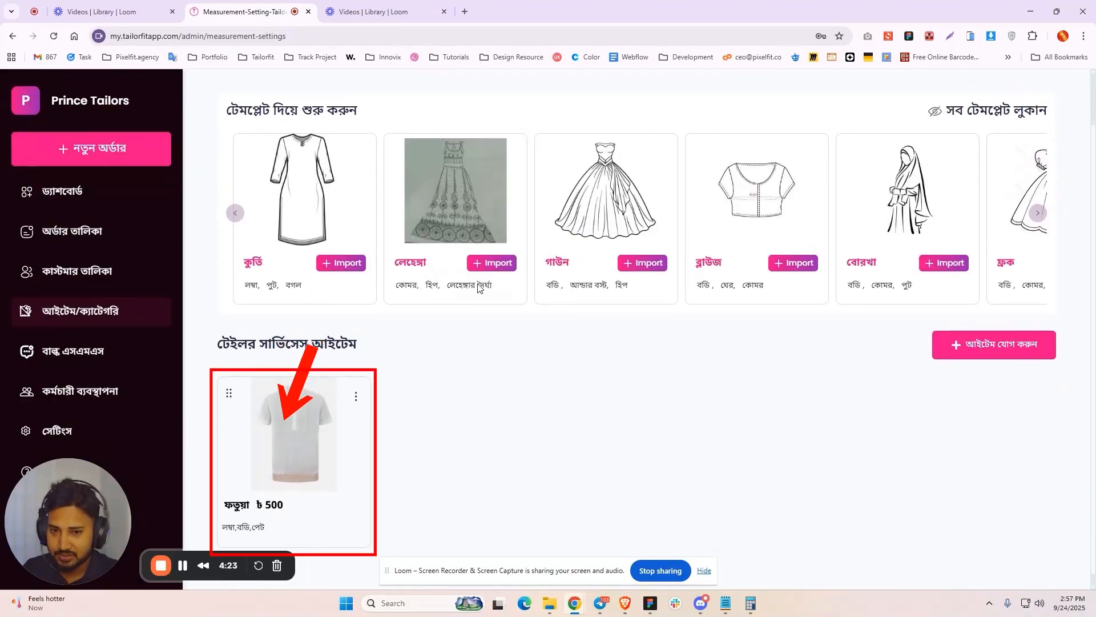
pyautogui.click(491, 263)
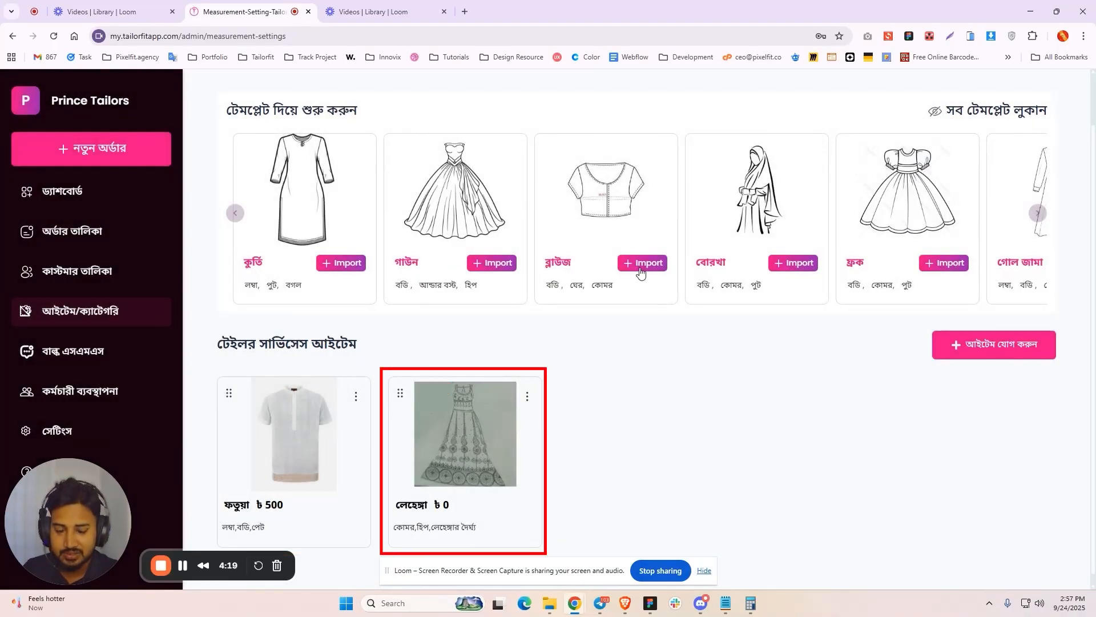
# Find the পাঞ্জাবী and শার্ট templates further along the template list and import both as service items
pyautogui.click(1037, 213)
pyautogui.click(1038, 213)
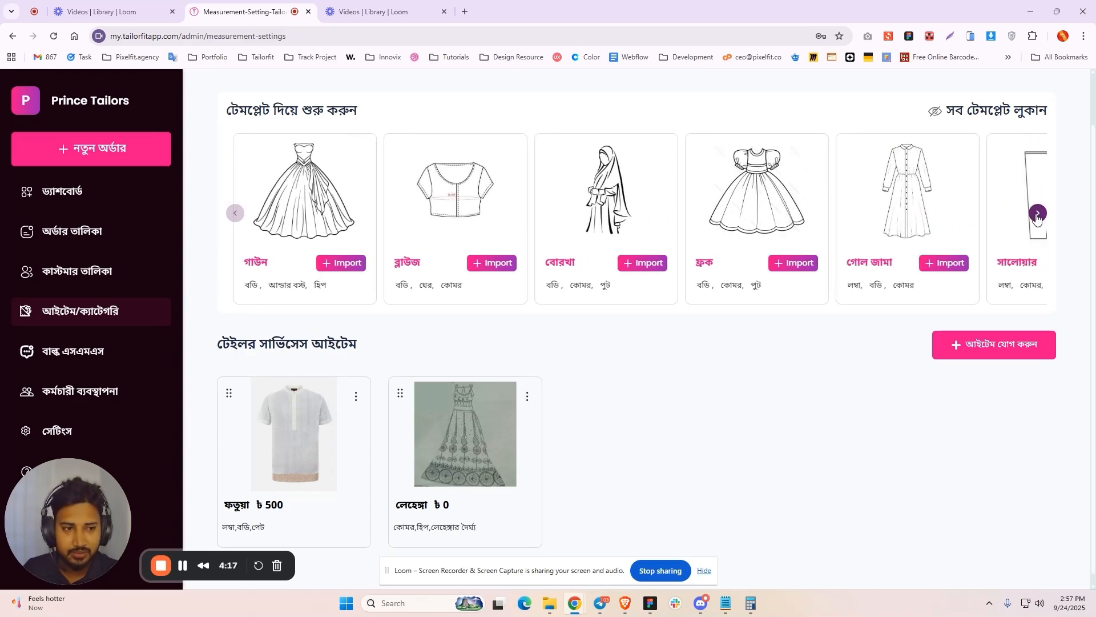
pyautogui.click(1037, 213)
pyautogui.click(1037, 213)
pyautogui.click(1037, 213)
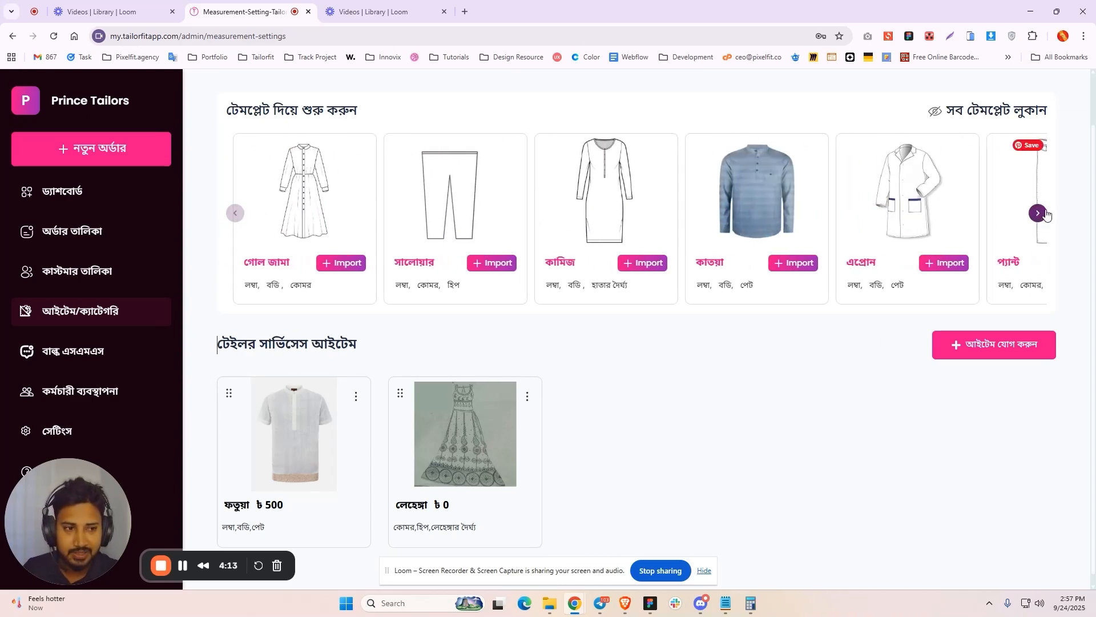
pyautogui.click(1037, 214)
pyautogui.click(1038, 214)
pyautogui.click(1037, 214)
pyautogui.click(1038, 214)
pyautogui.click(1038, 213)
pyautogui.click(1037, 213)
pyautogui.click(1037, 213)
pyautogui.click(797, 263)
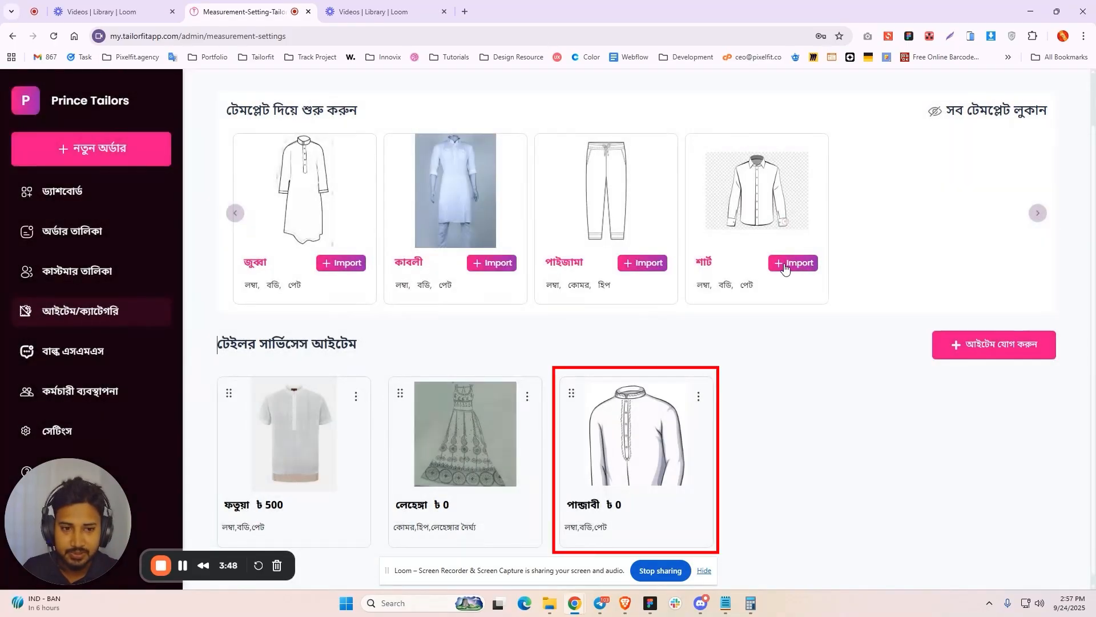
pyautogui.click(798, 264)
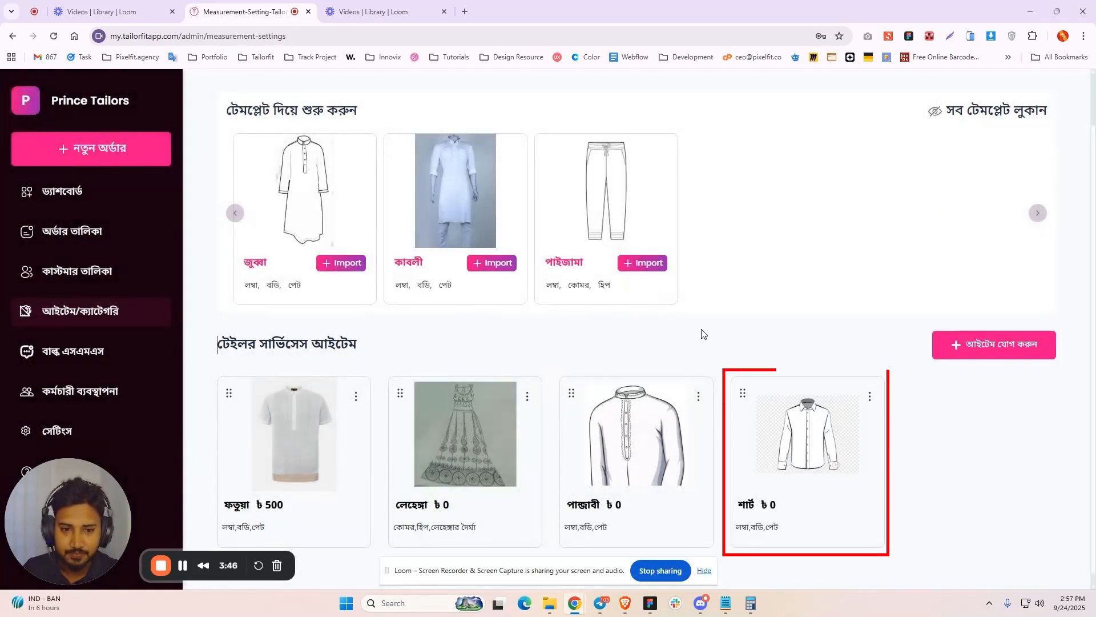
pyautogui.scroll(2, 550, 337)
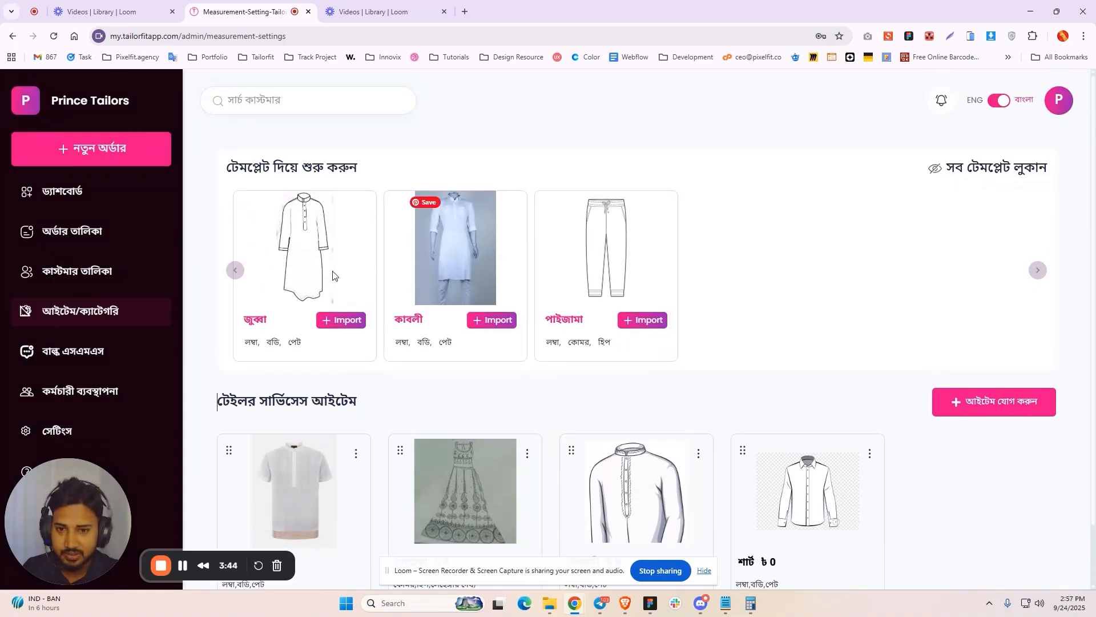
pyautogui.click(1038, 271)
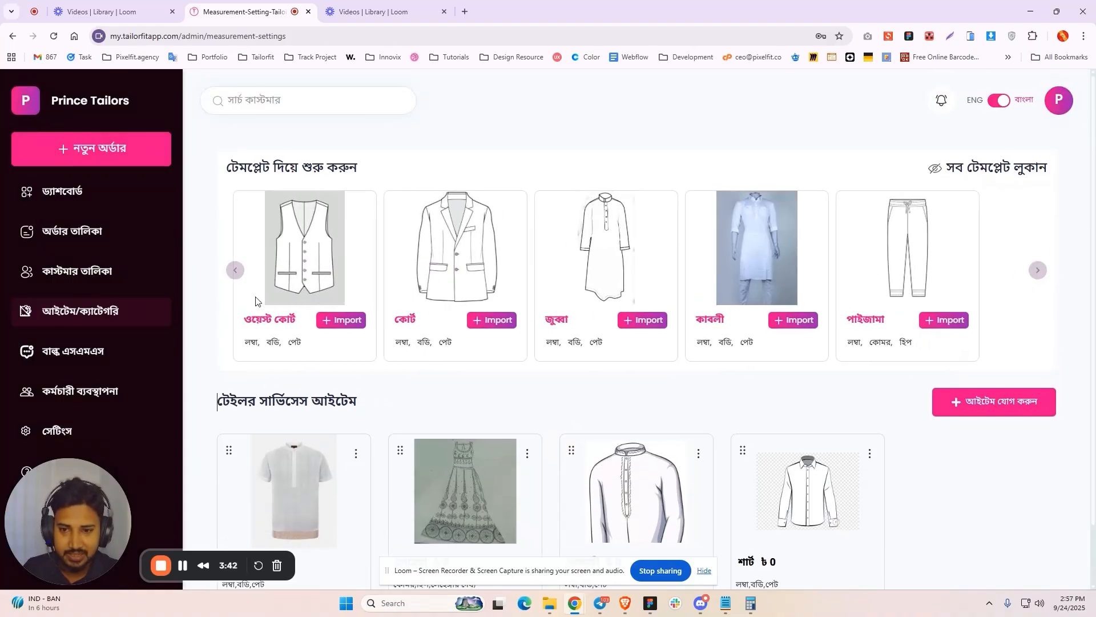
pyautogui.scroll(-1, 468, 406)
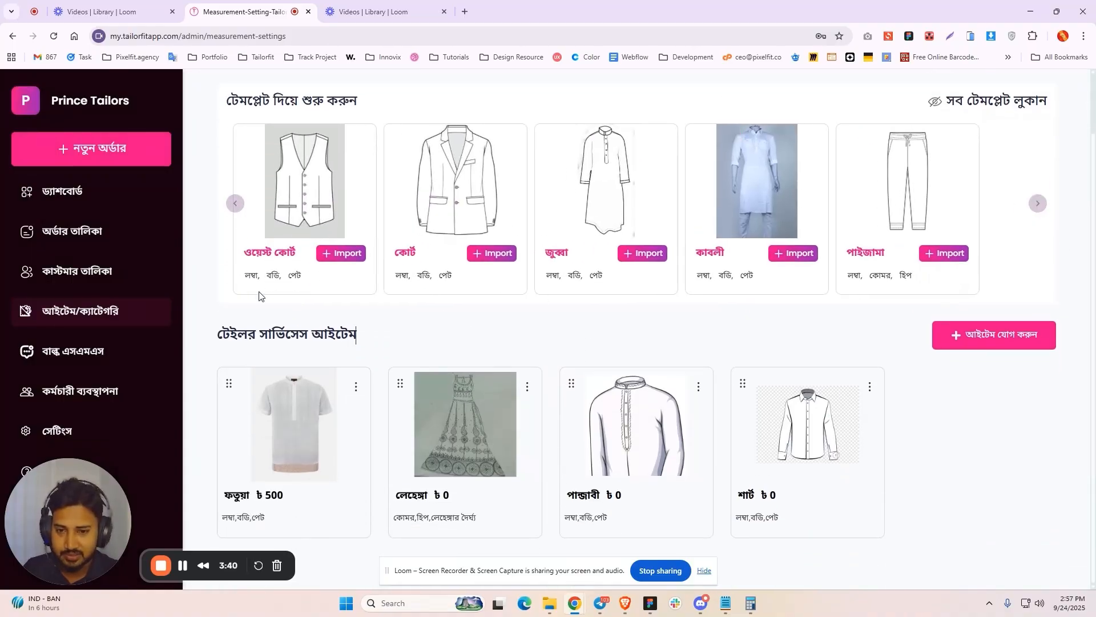
pyautogui.click(356, 388)
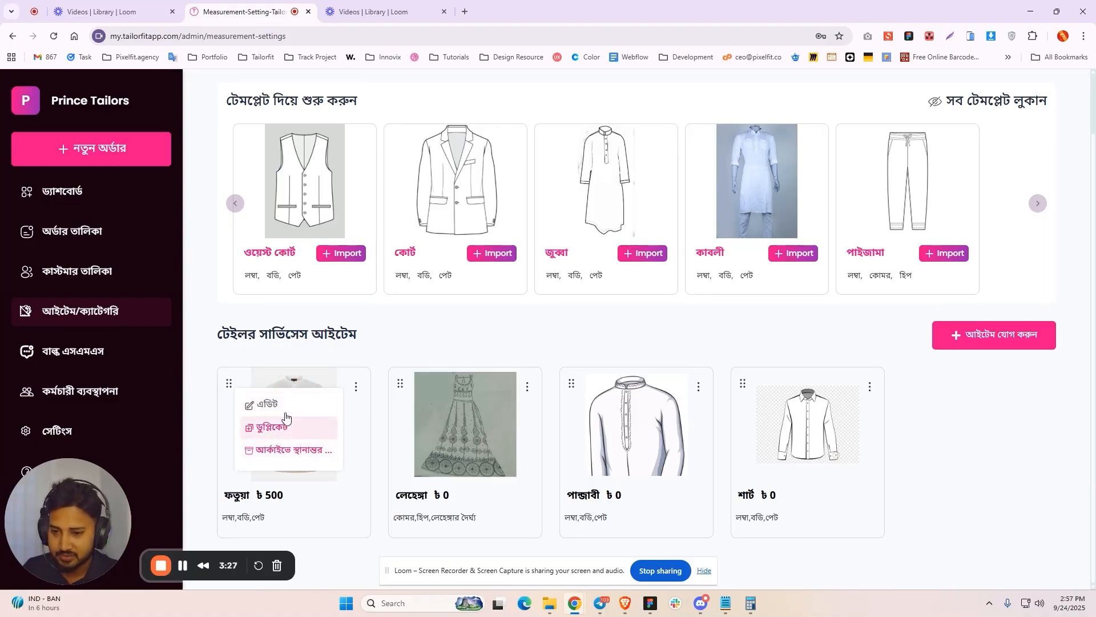
pyautogui.click(362, 343)
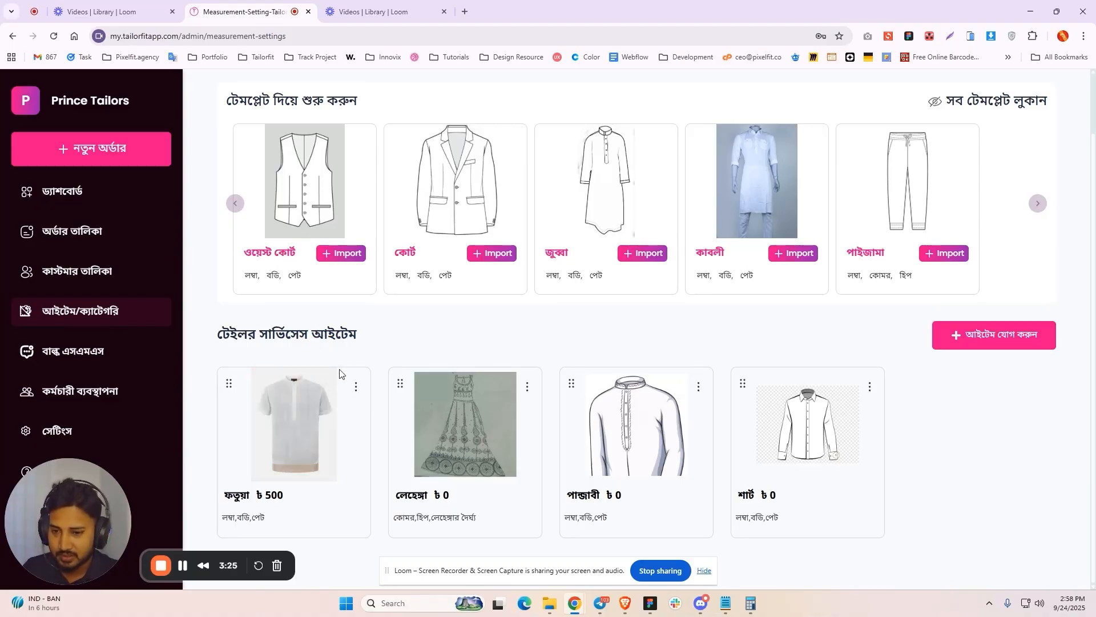
pyautogui.click(354, 389)
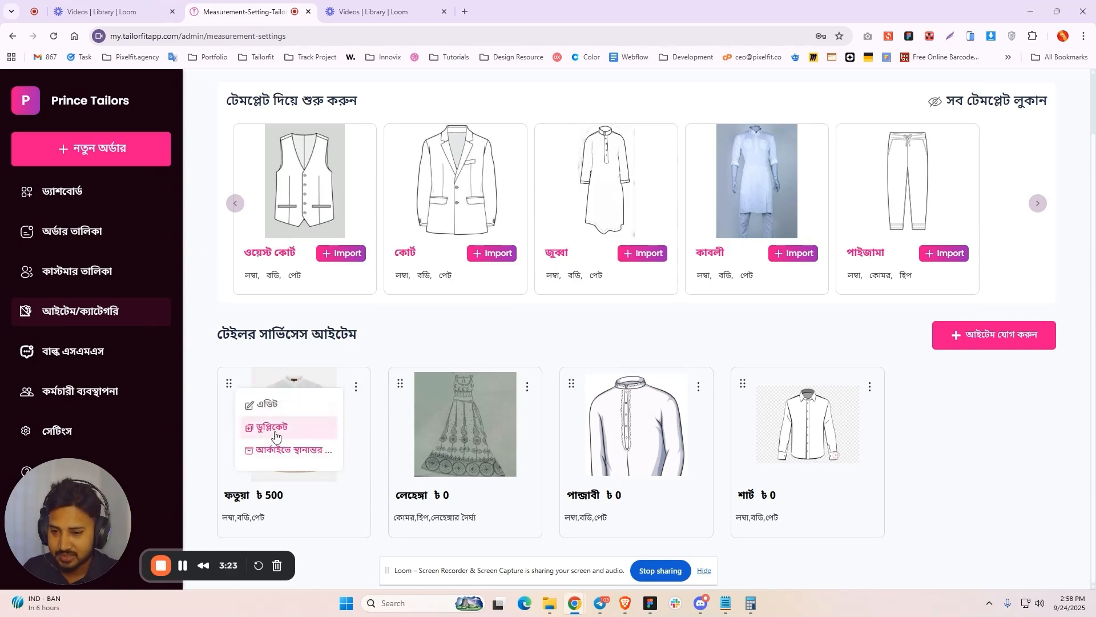
pyautogui.click(398, 342)
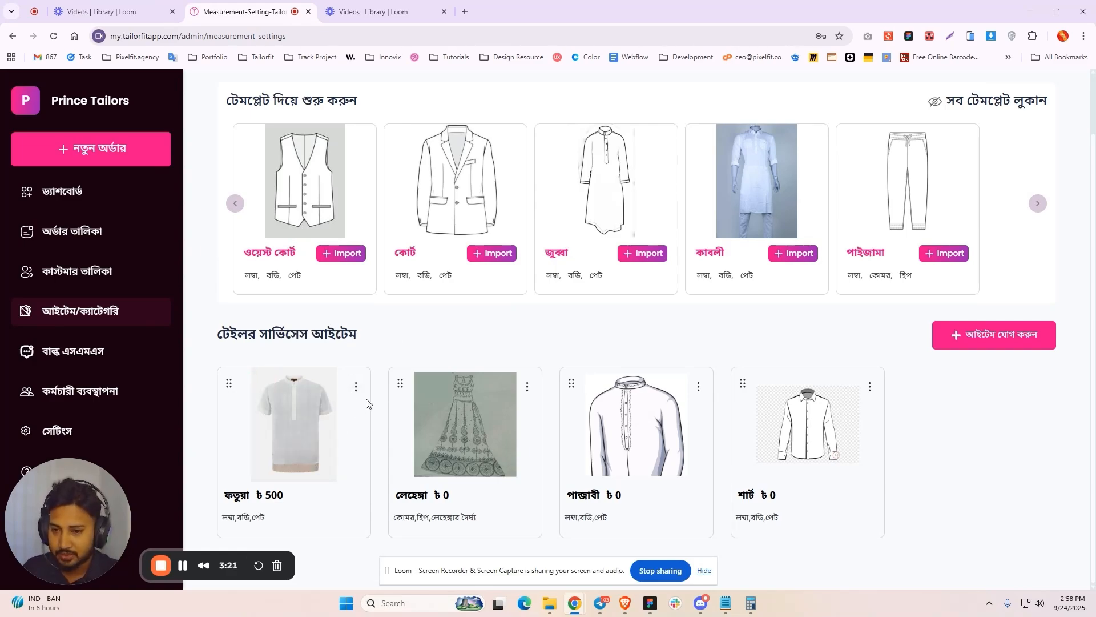
pyautogui.click(355, 386)
pyautogui.click(387, 348)
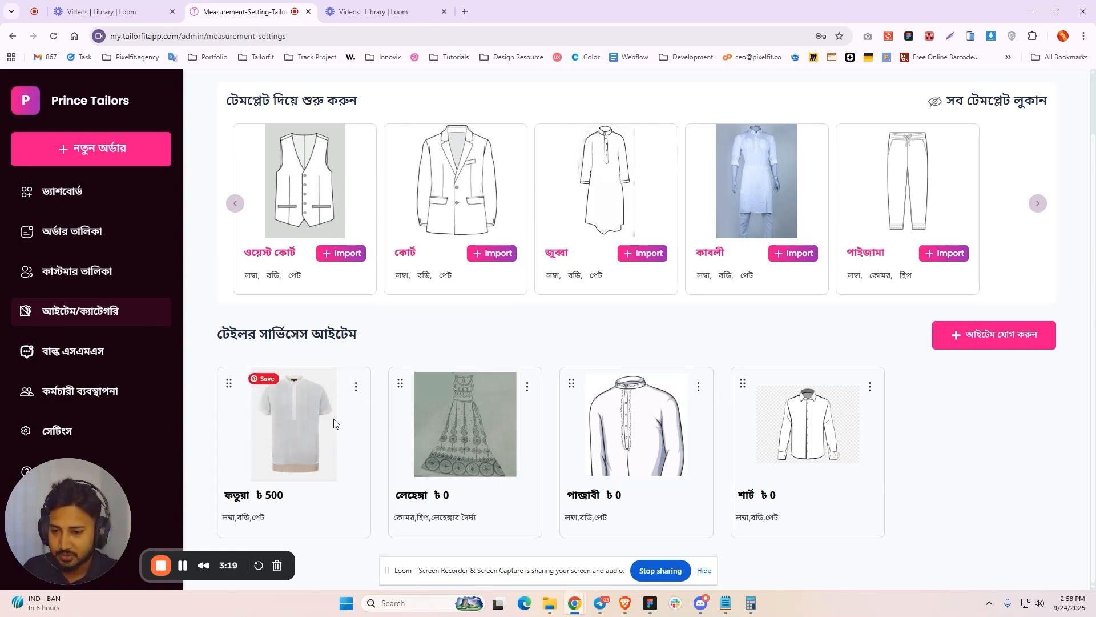
# Open the ফতুয়া item for editing, set its price to 550 and remove the গলা measurement
pyautogui.click(356, 387)
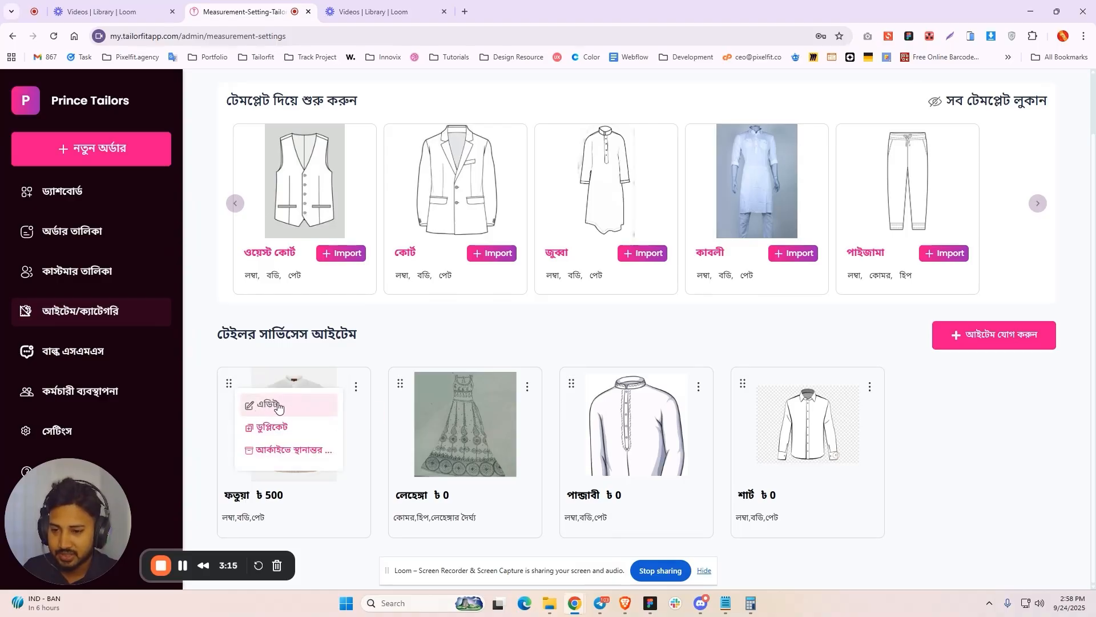
pyautogui.click(278, 406)
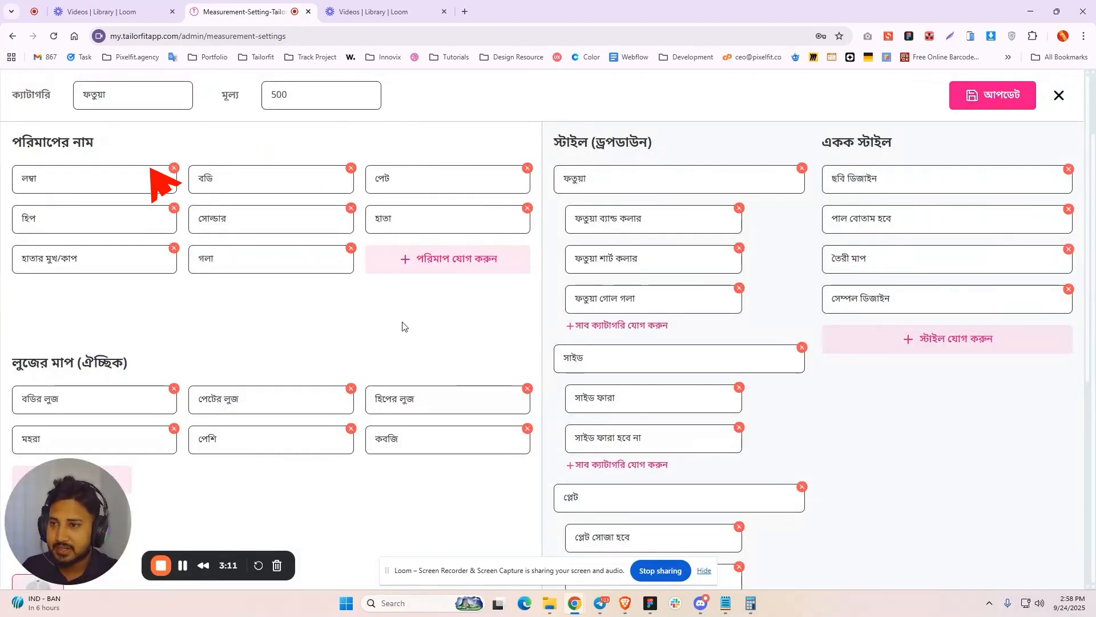
pyautogui.click(124, 99)
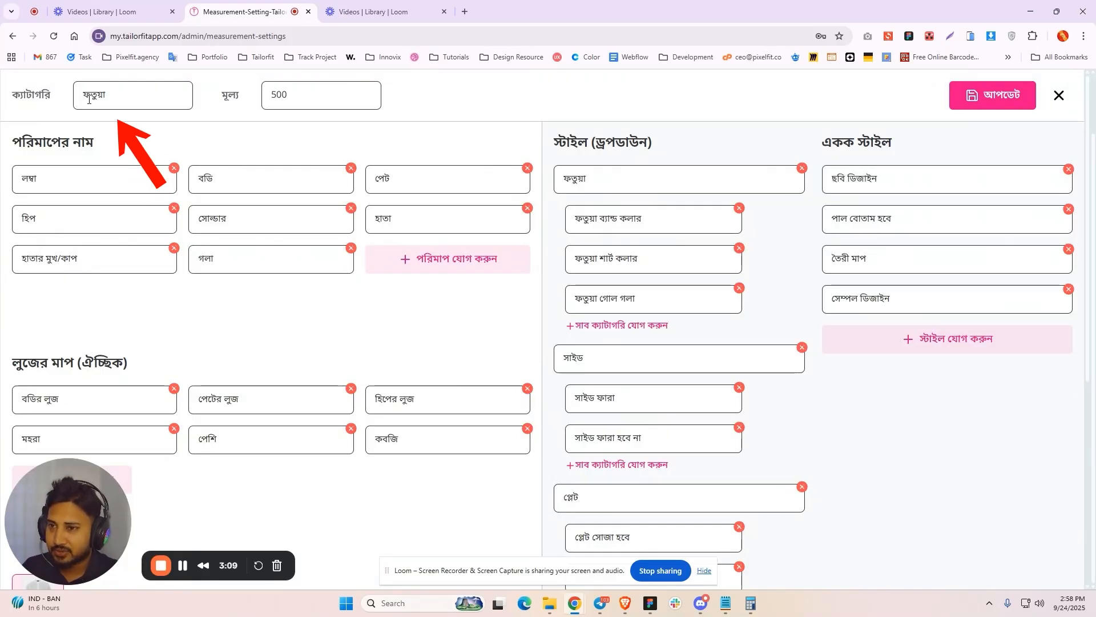
pyautogui.moveTo(109, 97); pyautogui.dragTo(94, 98)
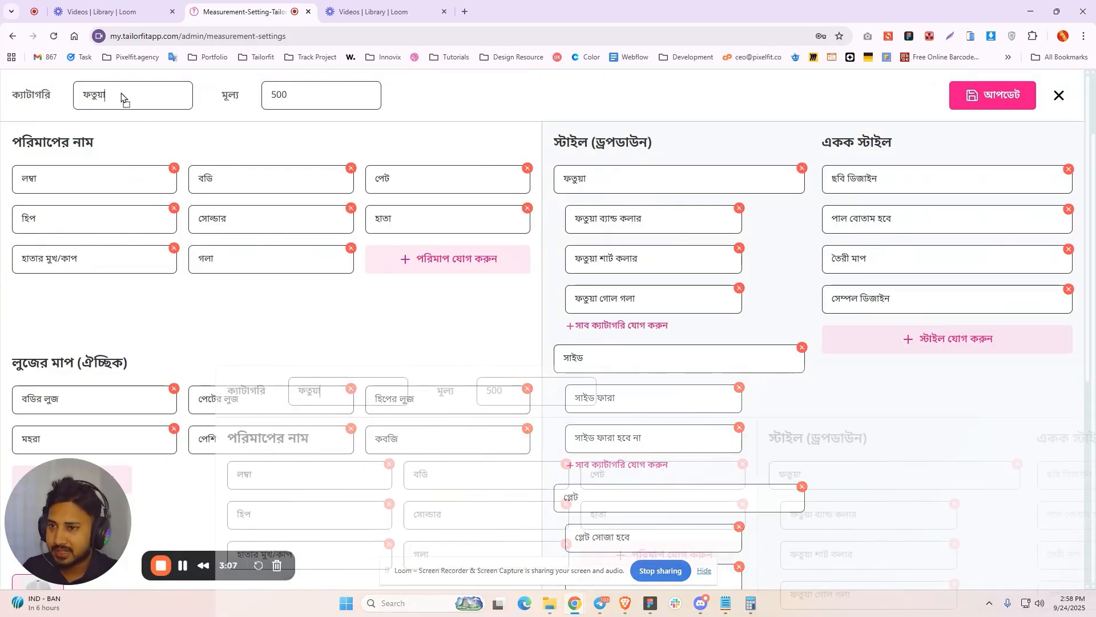
pyautogui.doubleClick(97, 98)
pyautogui.click(112, 96)
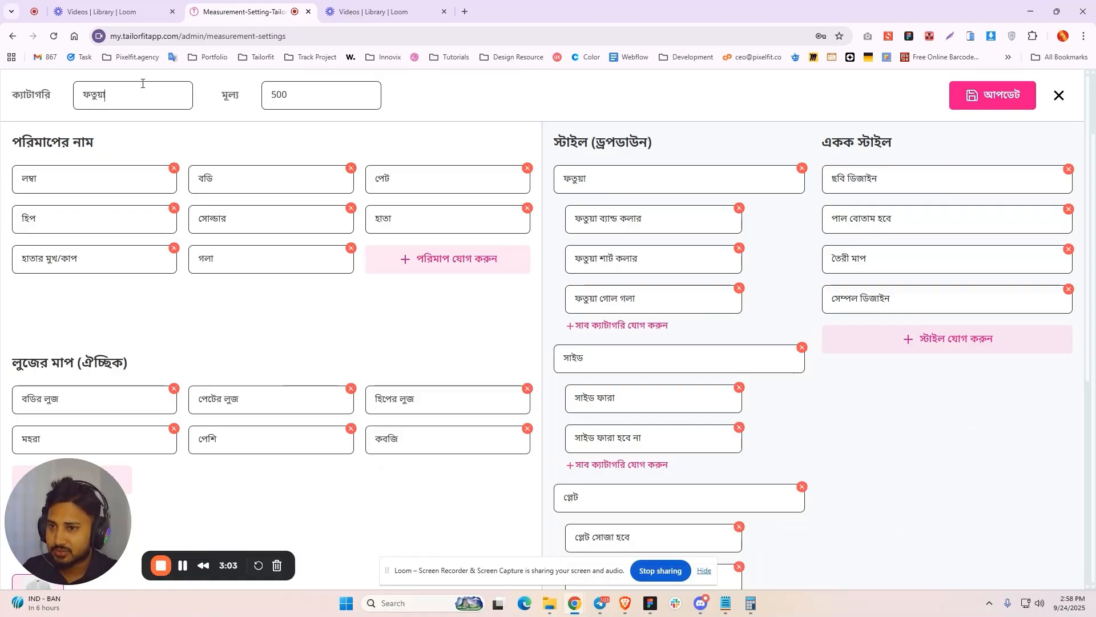
pyautogui.doubleClick(281, 96)
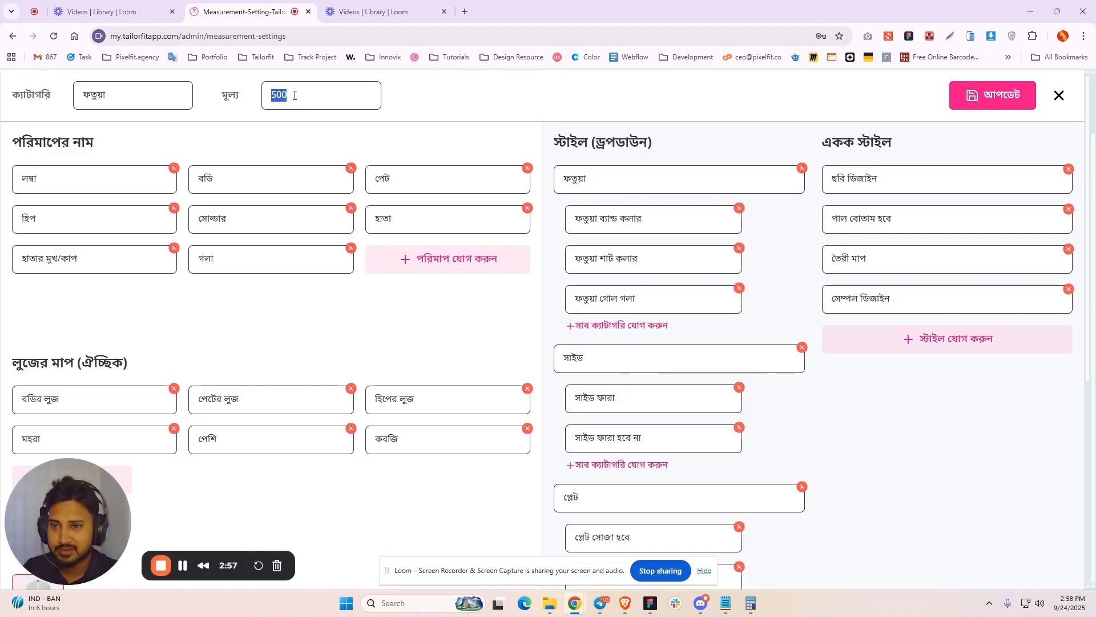
pyautogui.write('5')
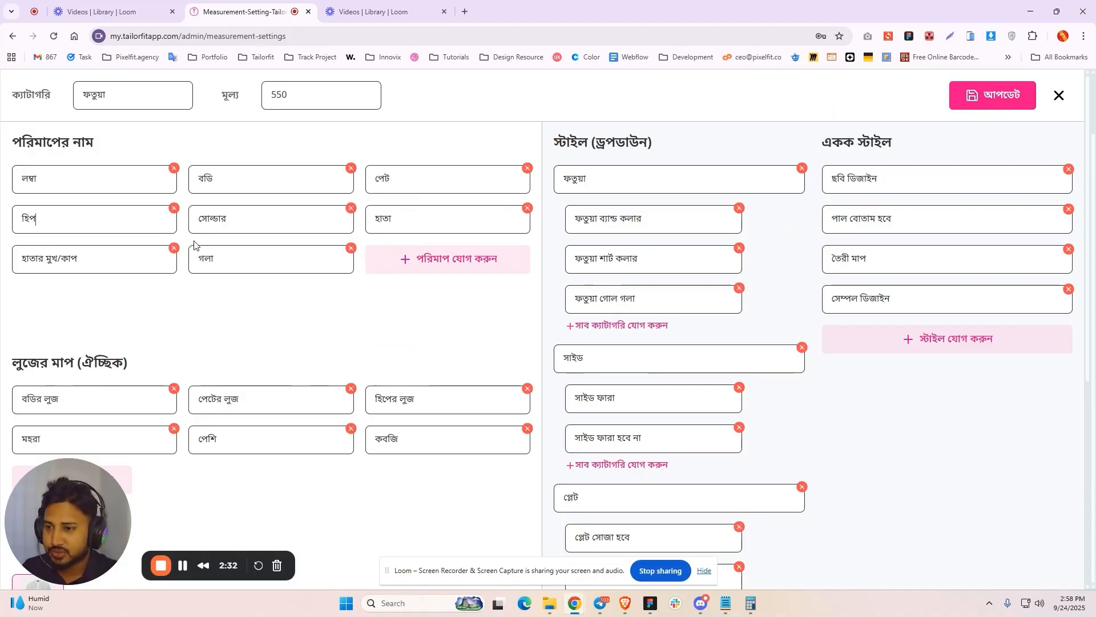
pyautogui.click(352, 248)
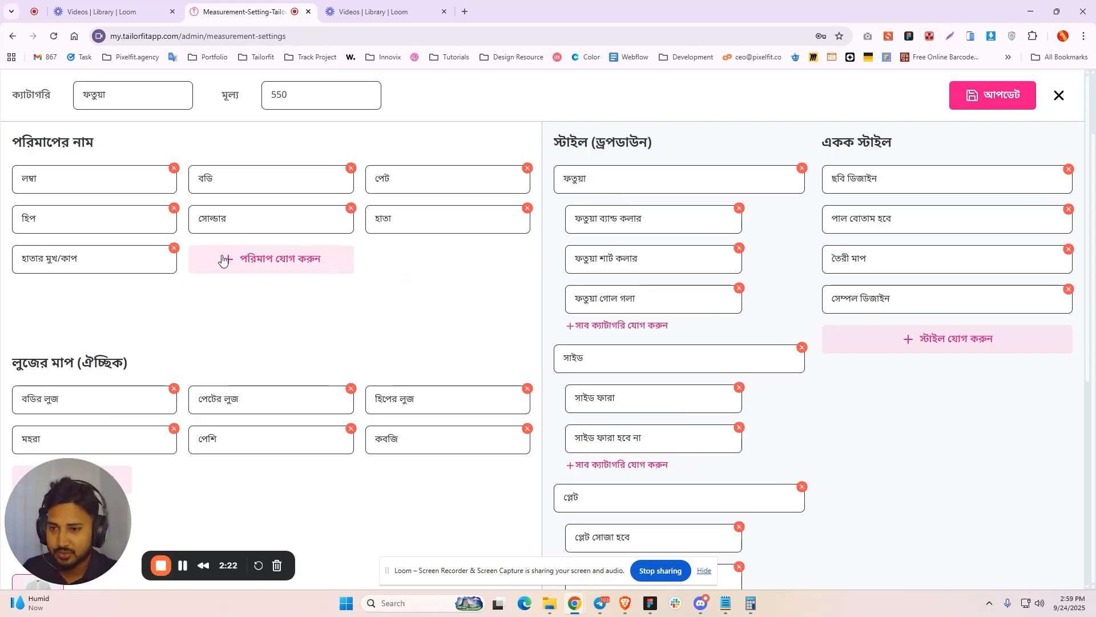
pyautogui.scroll(-2, 154, 313)
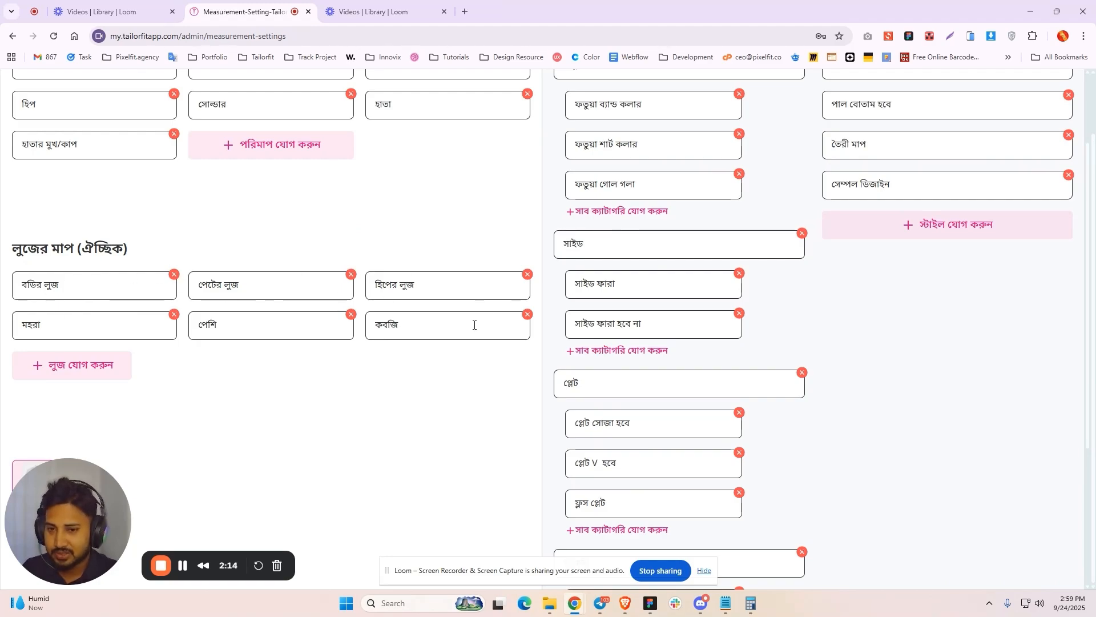
pyautogui.click(76, 370)
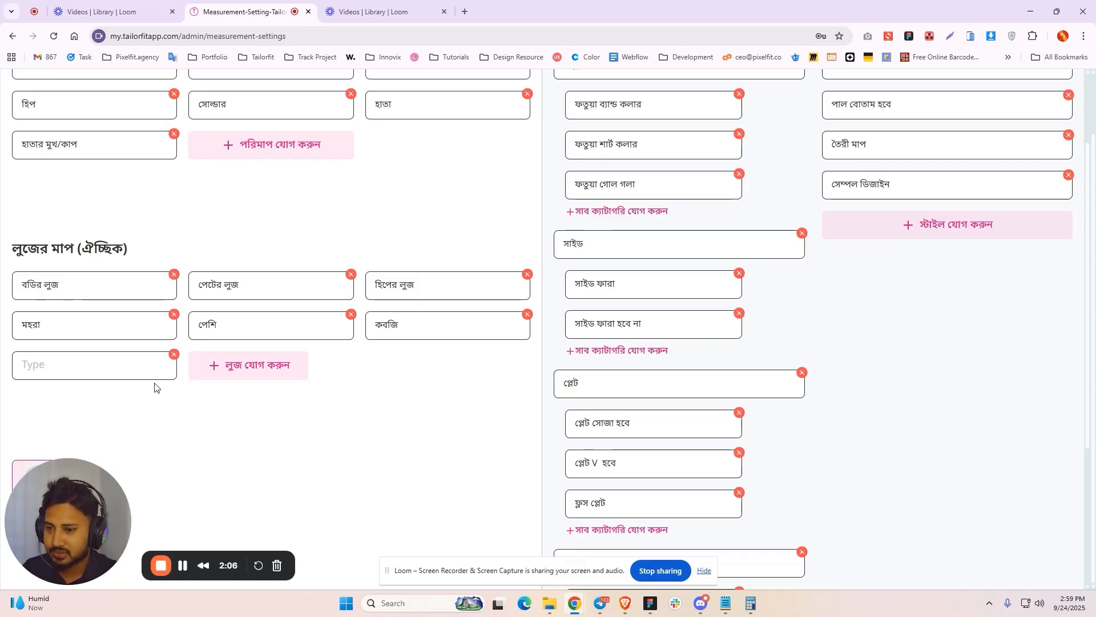
pyautogui.click(174, 354)
pyautogui.scroll(2, 324, 196)
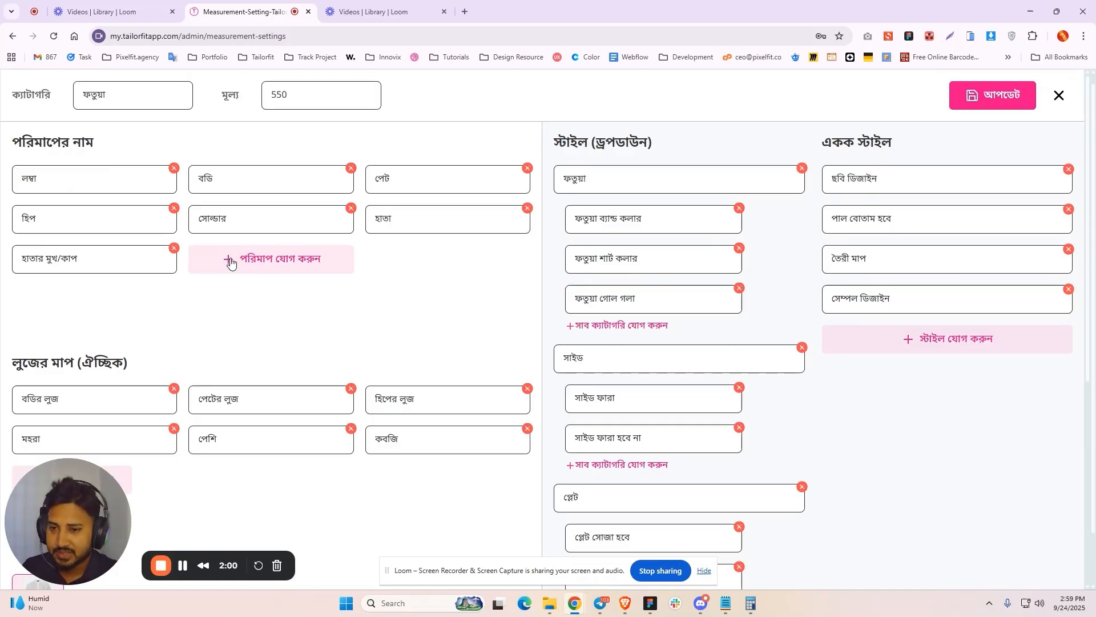
pyautogui.click(316, 261)
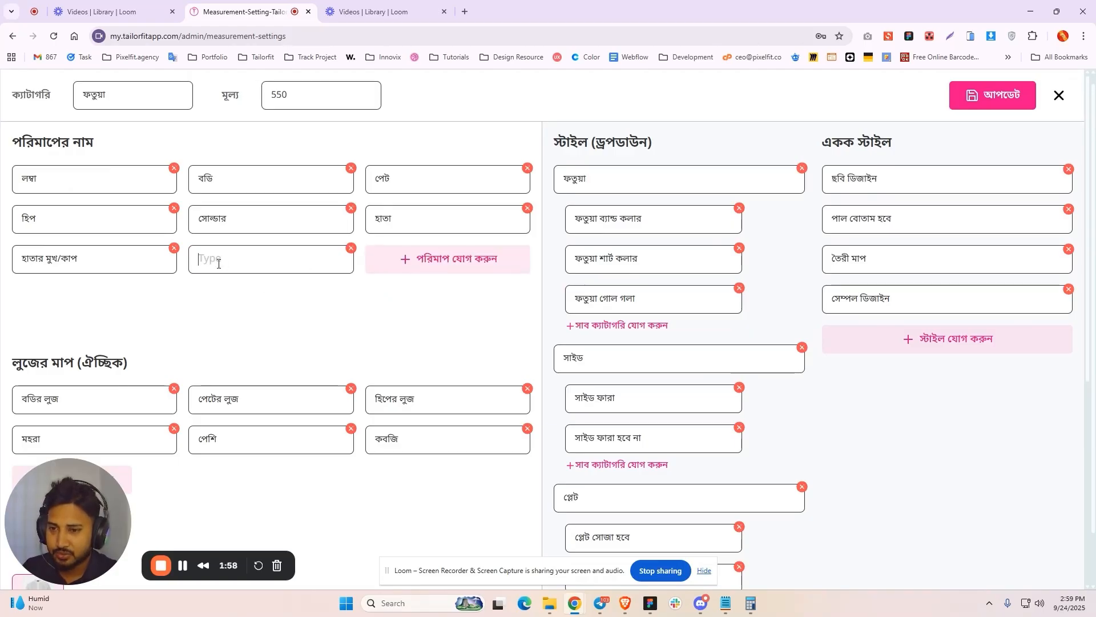
pyautogui.click(349, 249)
pyautogui.scroll(-3, 298, 301)
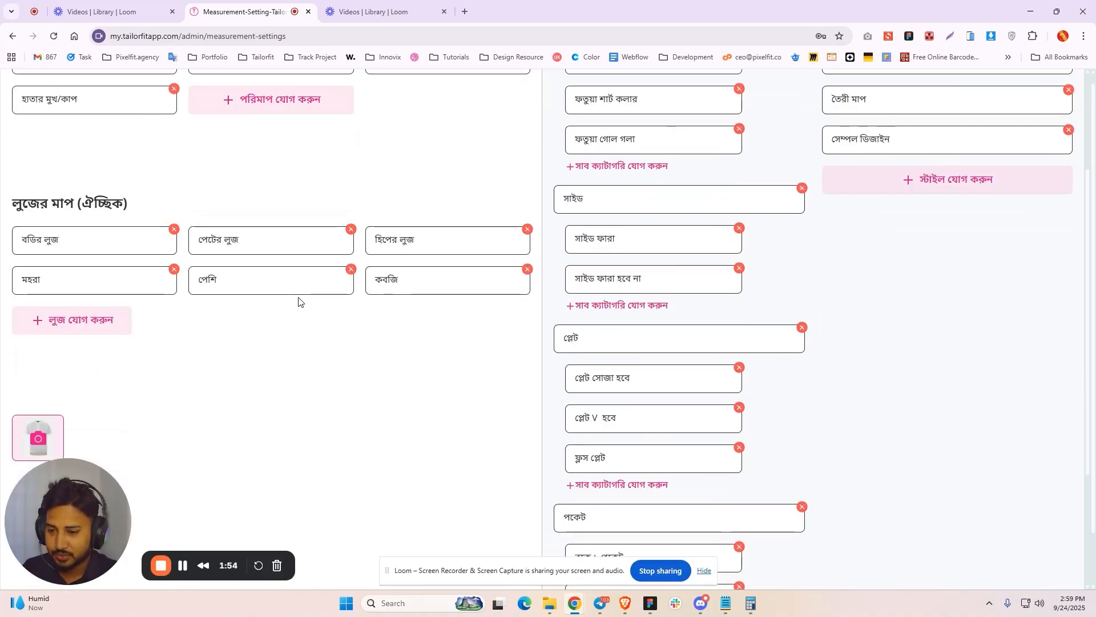
pyautogui.scroll(-3, 298, 301)
pyautogui.scroll(6, 93, 296)
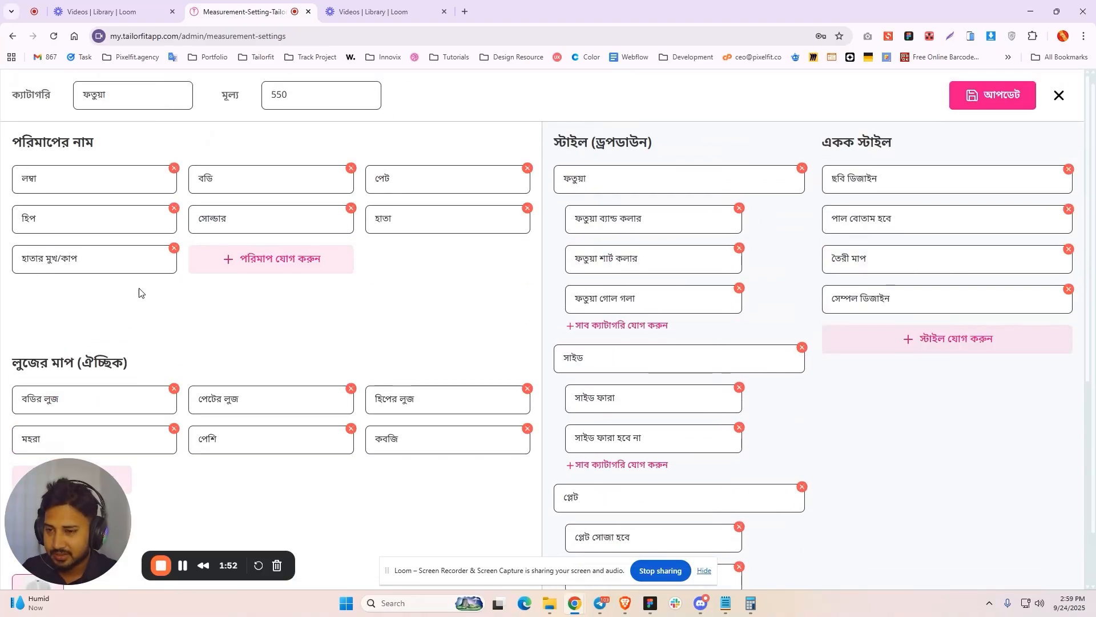
# Choose the white long-sleeved shirt picture from the design gallery as the ফতুয়া item's image
pyautogui.scroll(-5, 78, 396)
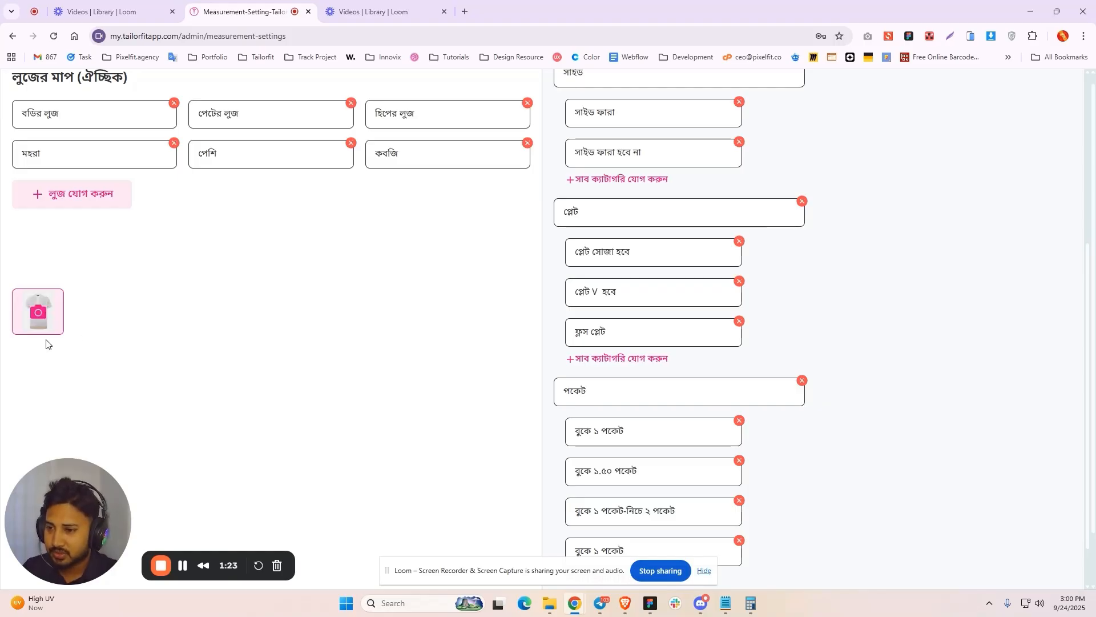
pyautogui.click(39, 313)
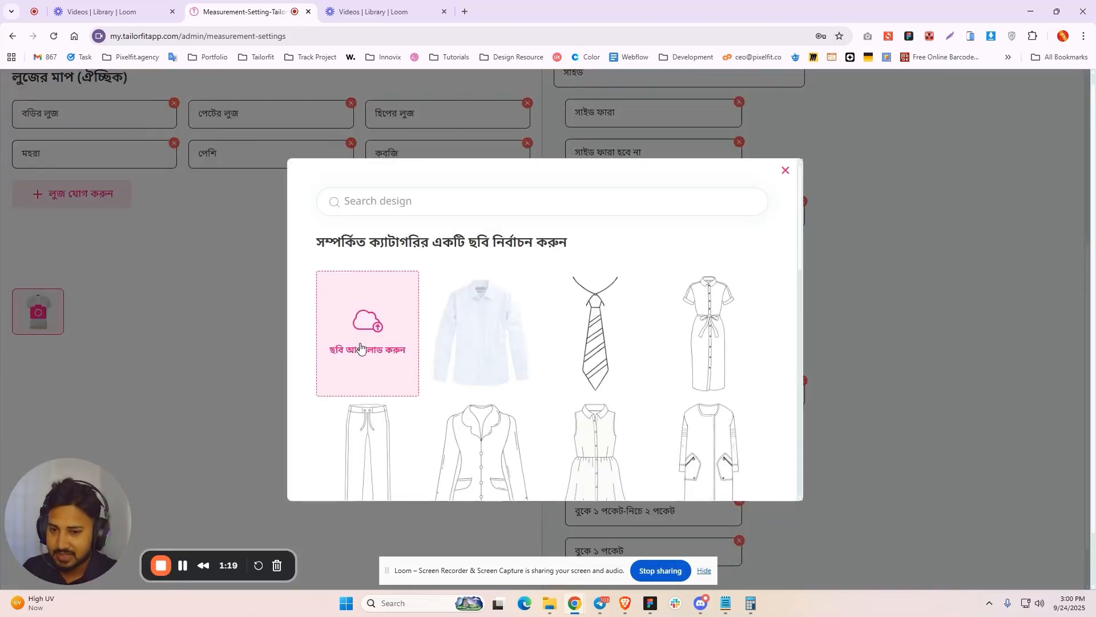
pyautogui.scroll(-2, 559, 341)
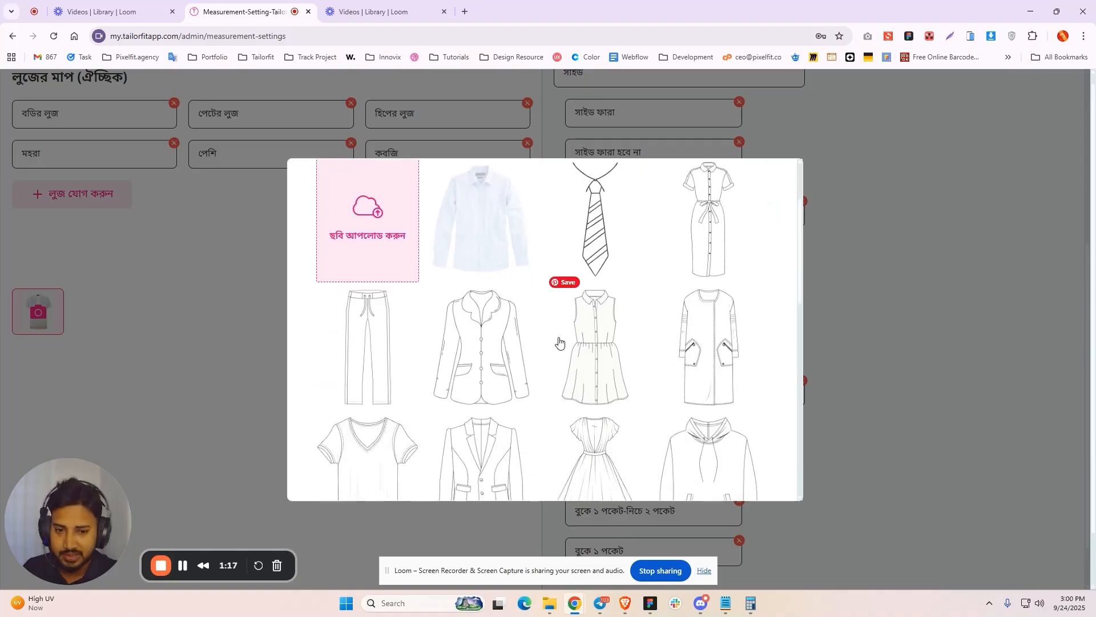
pyautogui.scroll(-6, 559, 342)
pyautogui.scroll(-5, 559, 342)
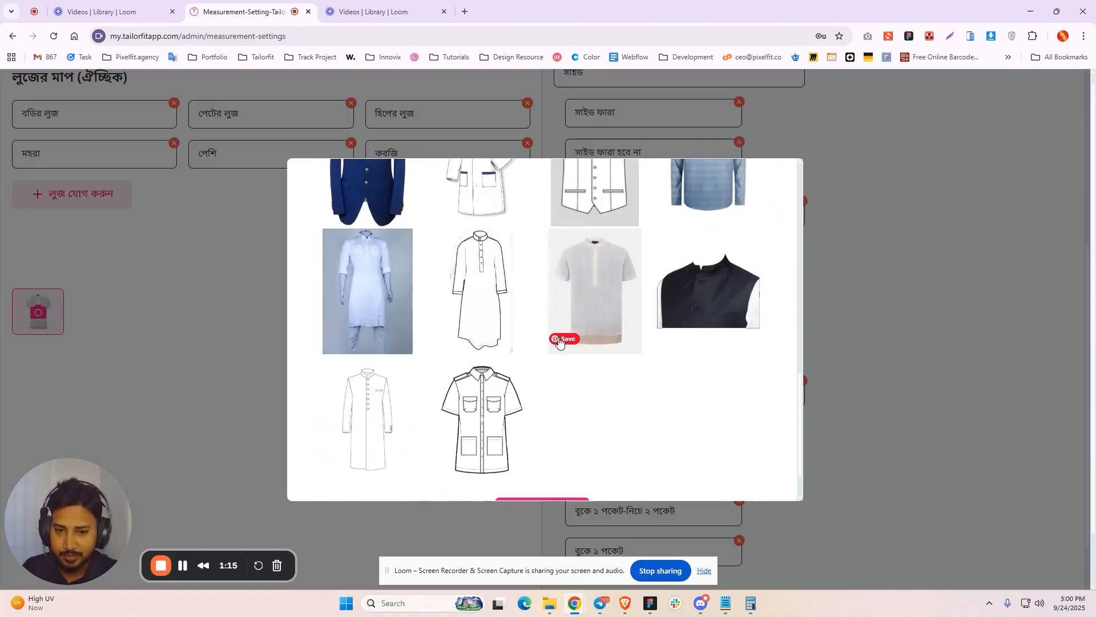
pyautogui.scroll(12, 559, 338)
pyautogui.click(479, 276)
pyautogui.scroll(-12, 639, 342)
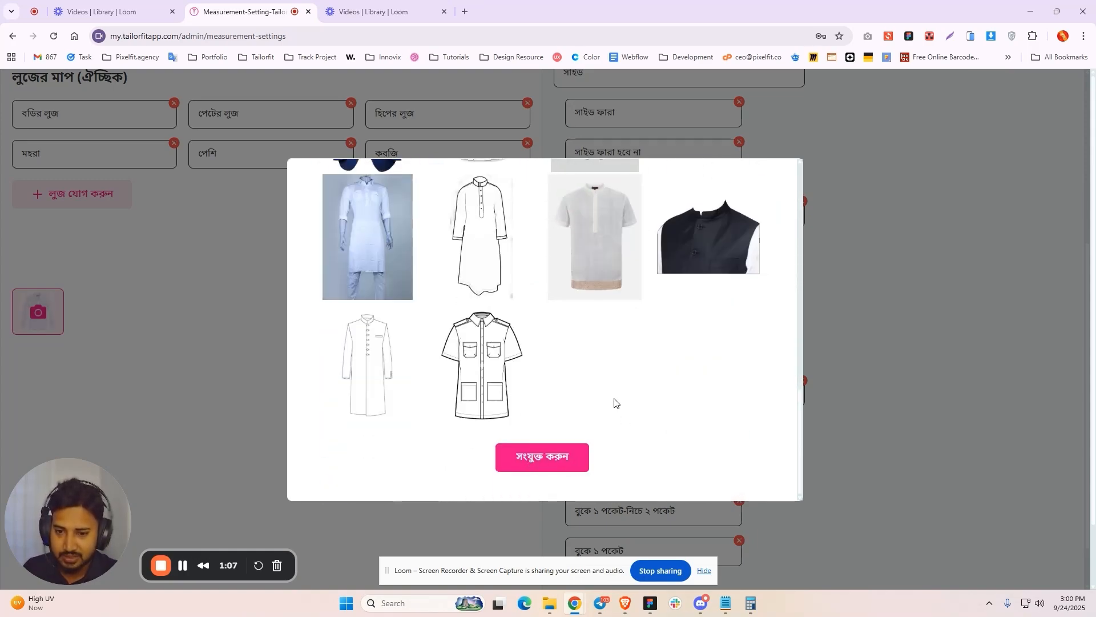
pyautogui.scroll(12, 612, 399)
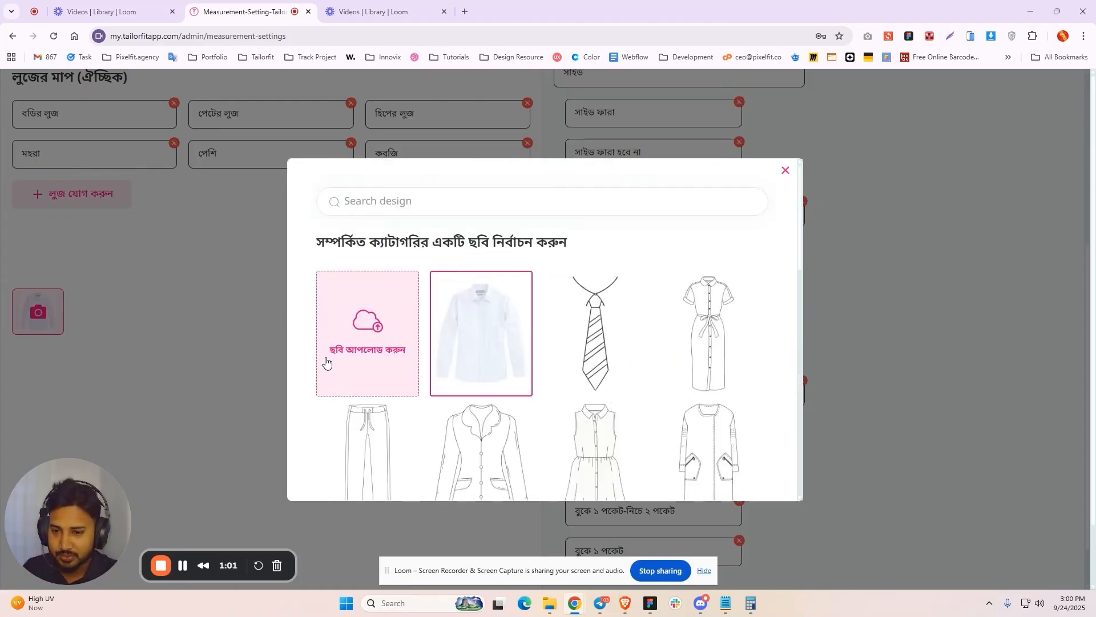
pyautogui.click(371, 331)
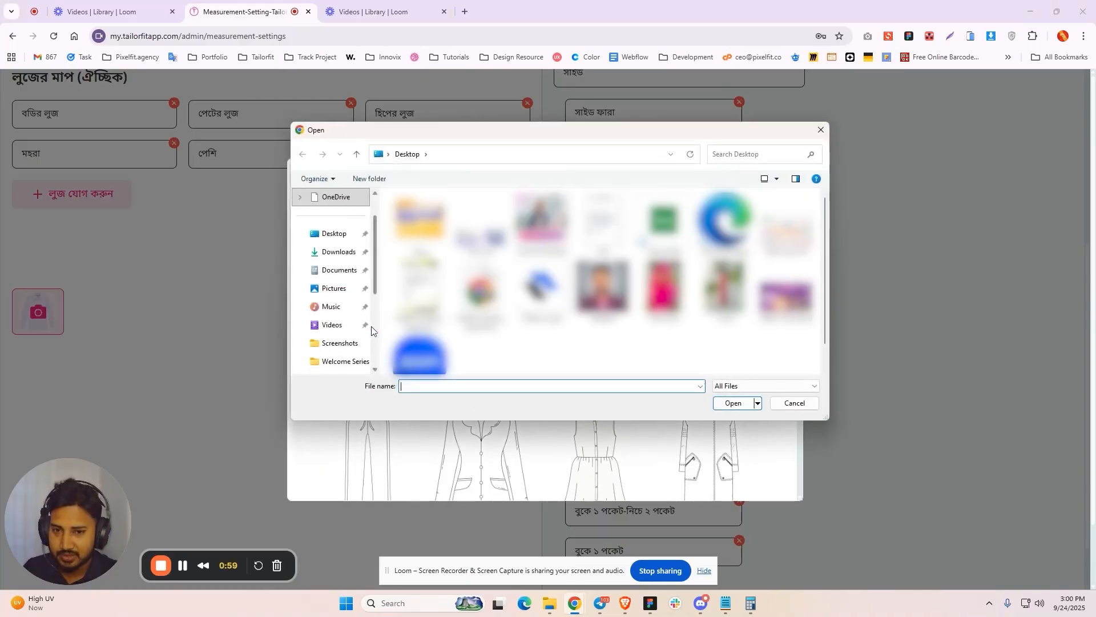
pyautogui.click(325, 255)
pyautogui.scroll(-5, 424, 245)
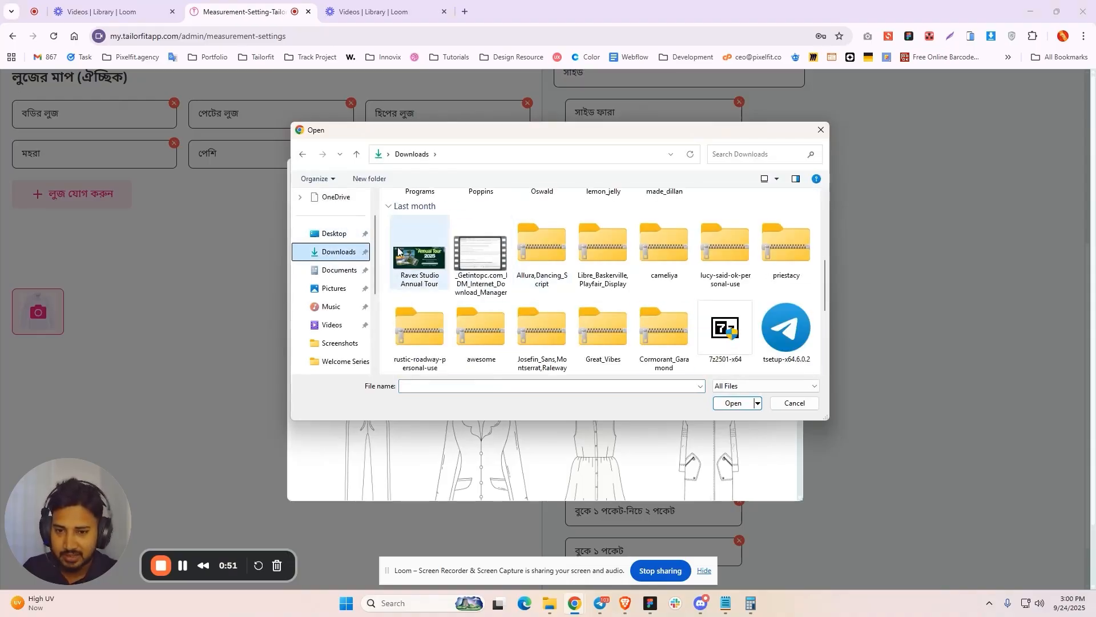
pyautogui.click(804, 403)
# Close the image gallery, keeping the white shirt picture for the ফতুয়া item
pyautogui.scroll(-1, 523, 364)
pyautogui.scroll(-3, 763, 200)
pyautogui.scroll(4, 782, 181)
pyautogui.click(782, 170)
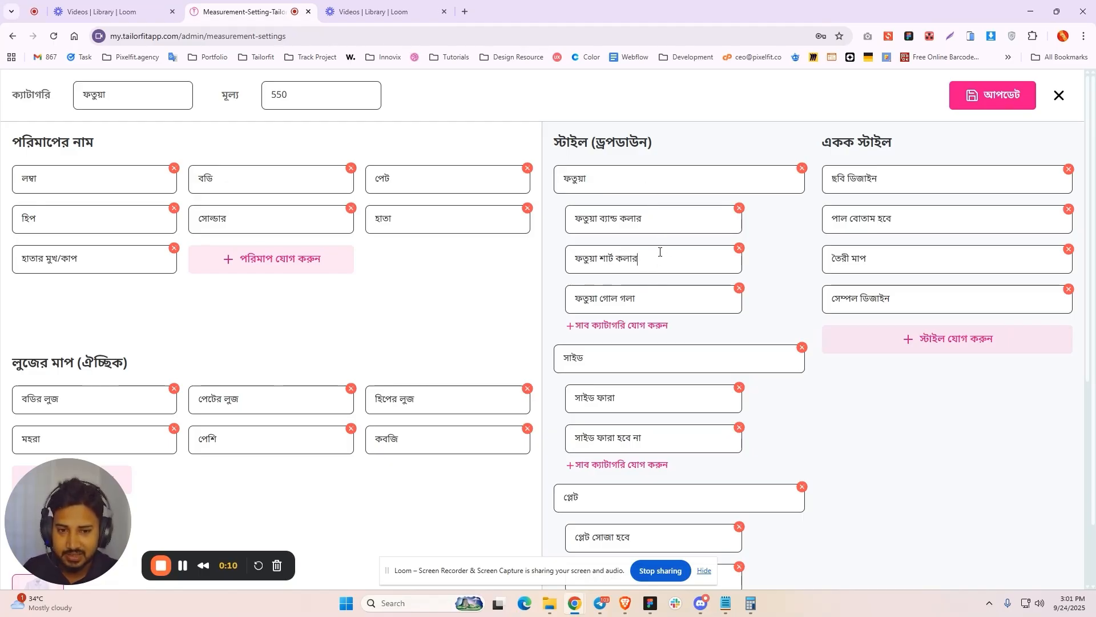
# Try adding a sub-category with the text jvjvgkjvk under the ফতুয়া dropdown style, and remove it again
pyautogui.click(714, 297)
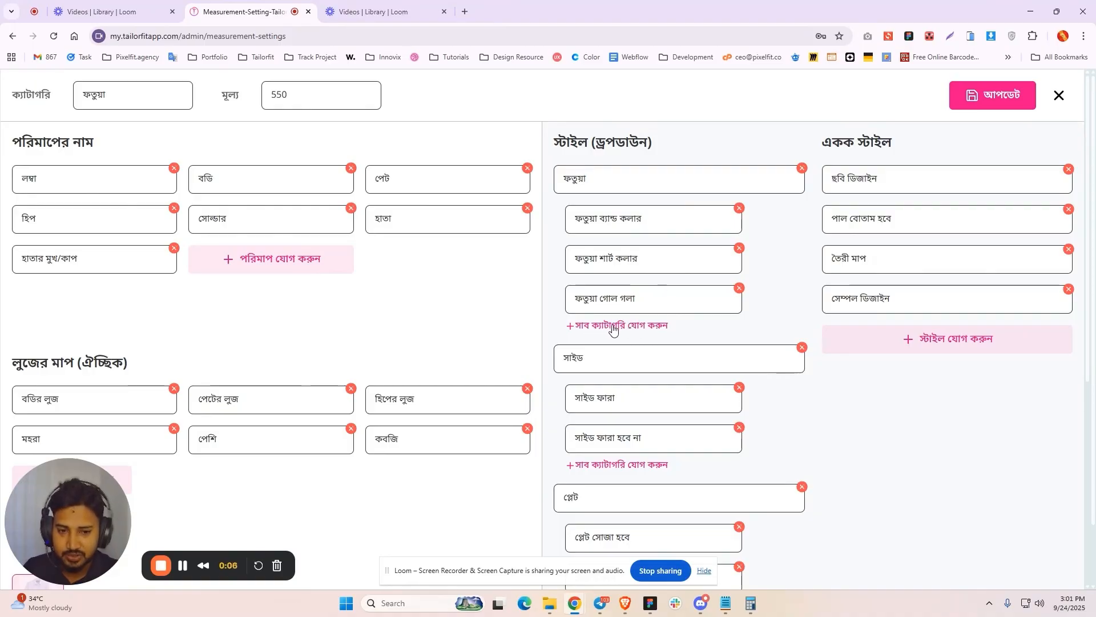
pyautogui.click(637, 325)
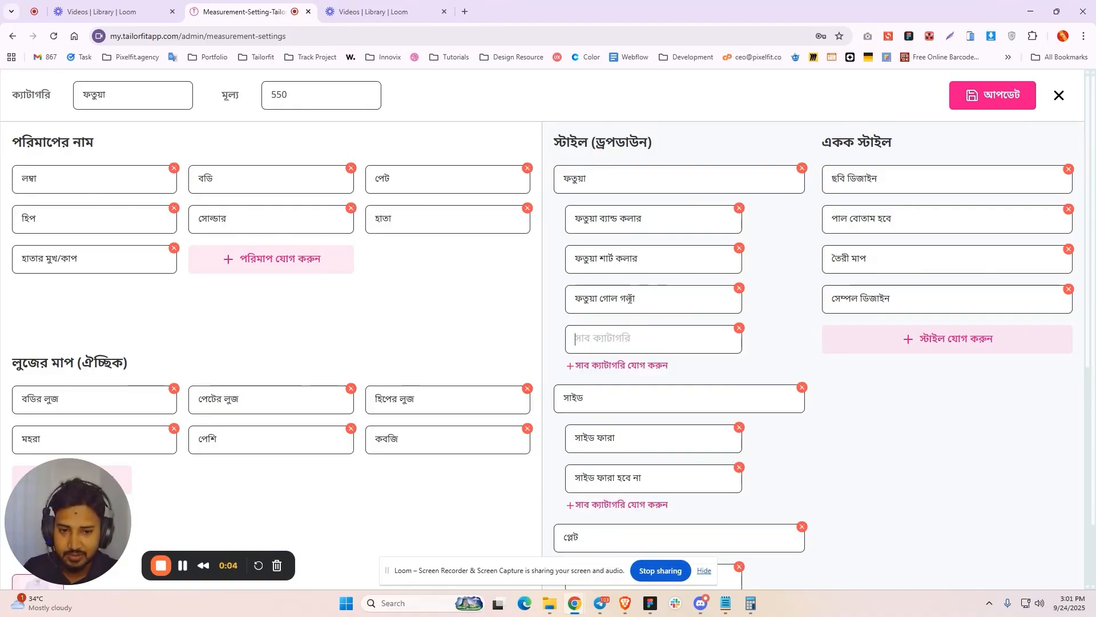
pyautogui.click(739, 328)
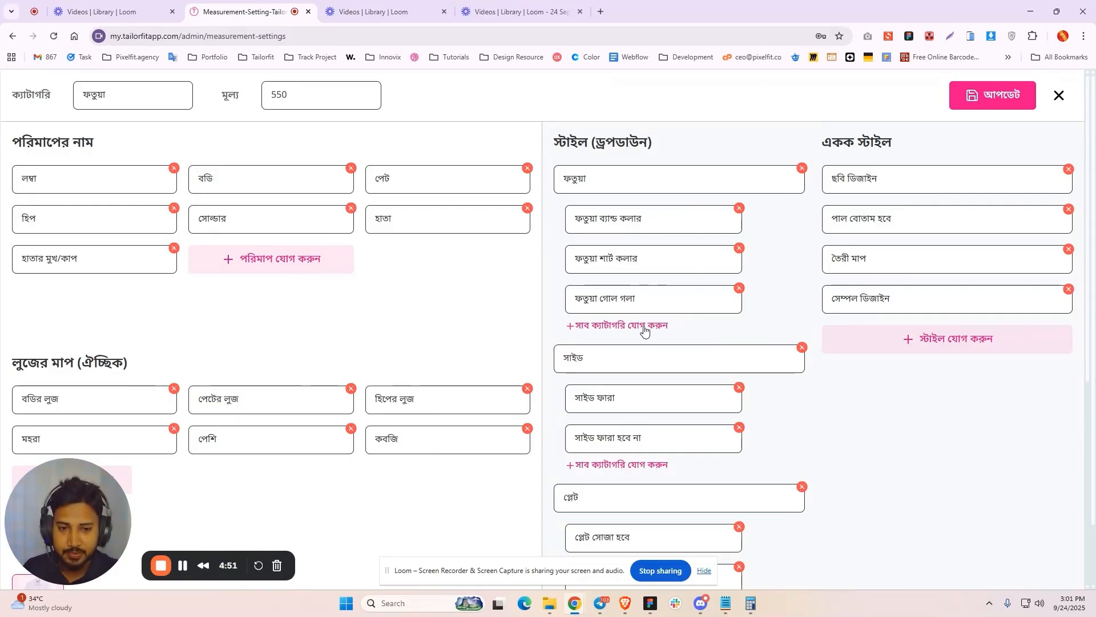
pyautogui.click(649, 326)
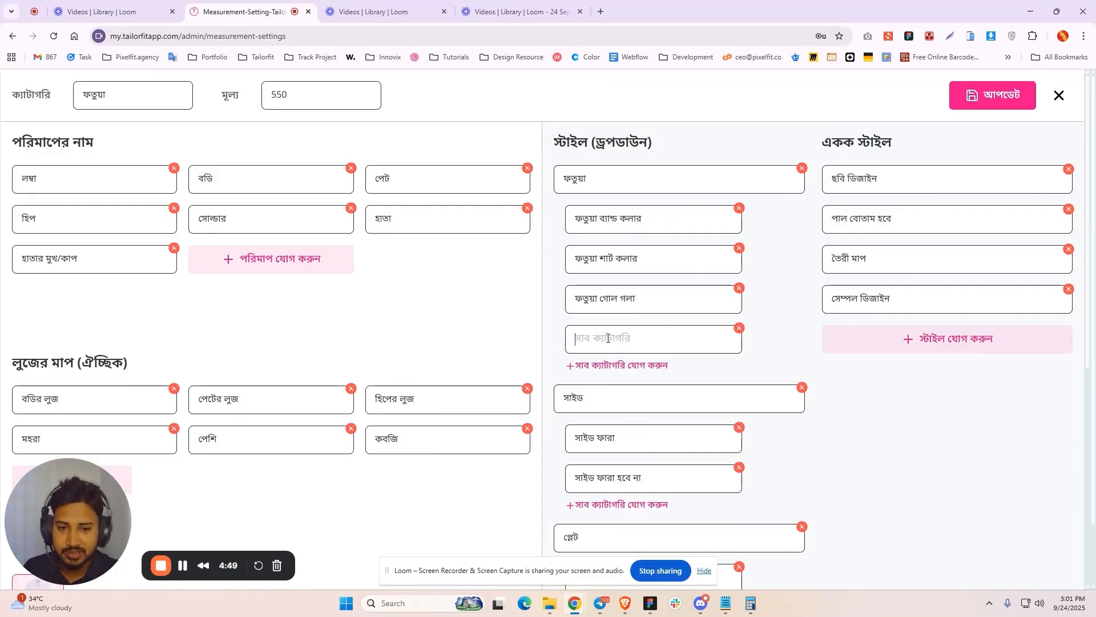
pyautogui.write('jvjvgkjvk')
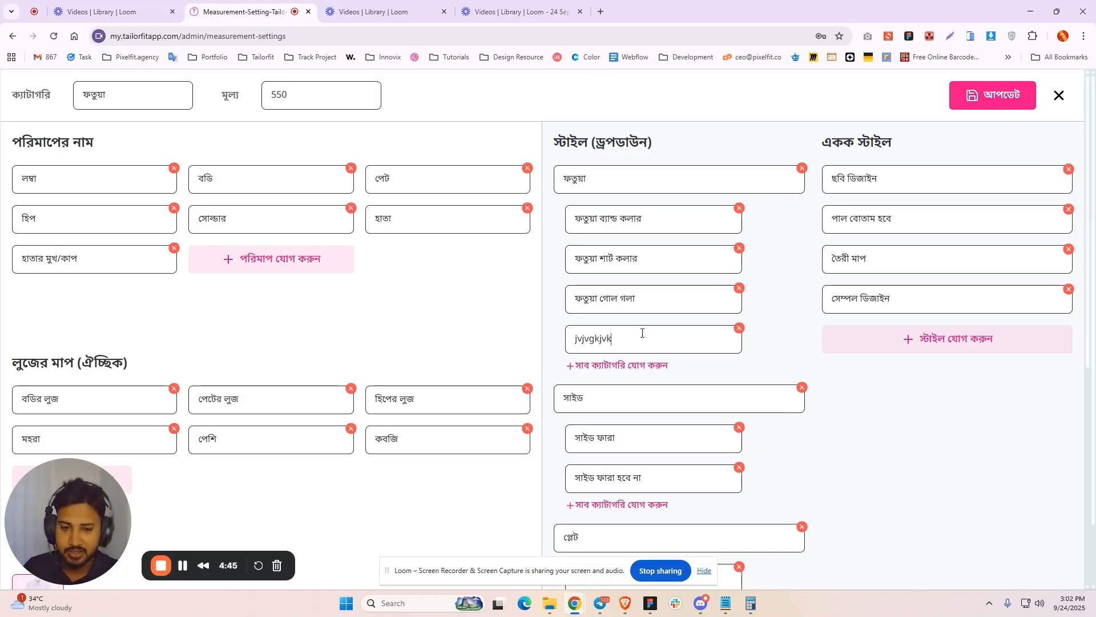
pyautogui.moveTo(645, 335); pyautogui.dragTo(570, 342)
pyautogui.doubleClick(596, 338)
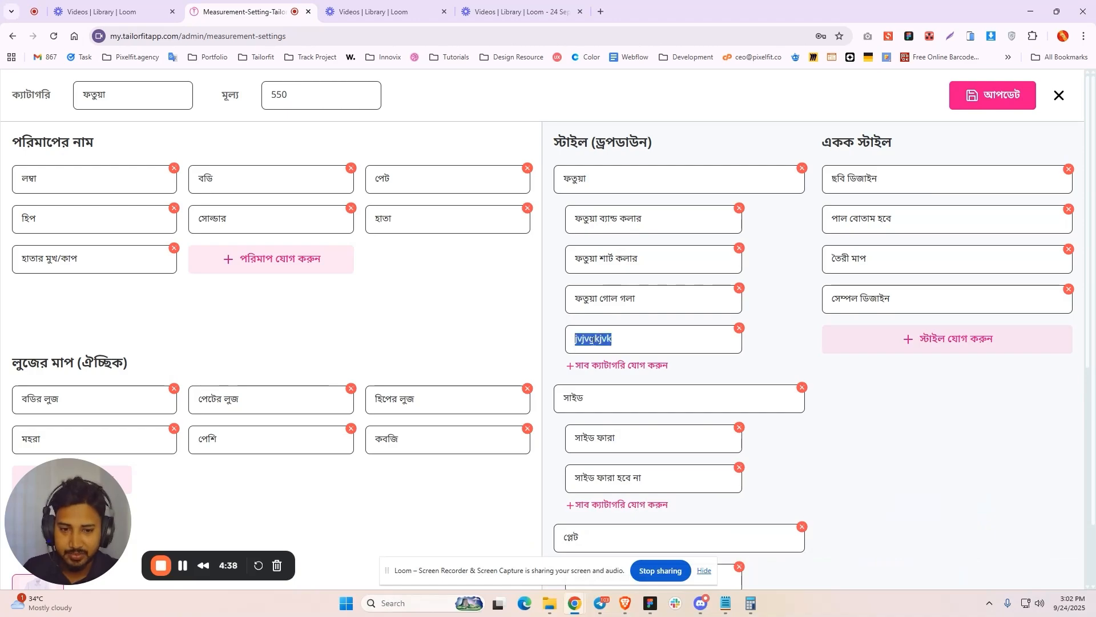
pyautogui.click(739, 329)
# Examine the dropdown style groups of the ফতুয়া item and their sub-categories, down to পকেট
pyautogui.scroll(-2, 618, 286)
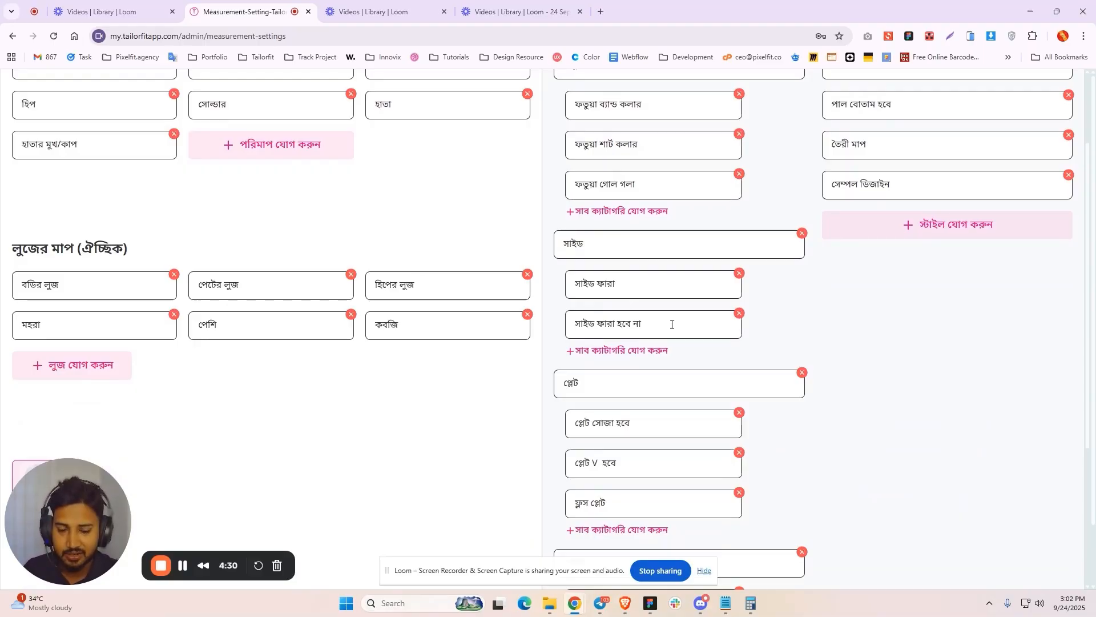
pyautogui.scroll(1, 668, 322)
pyautogui.scroll(-1, 663, 379)
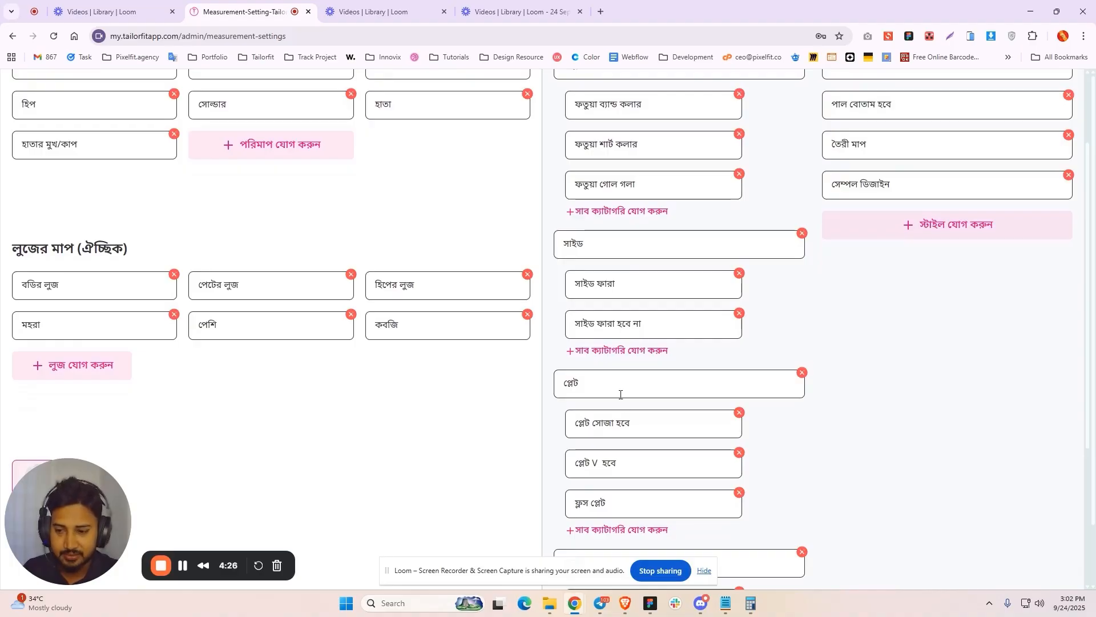
pyautogui.scroll(-2, 639, 420)
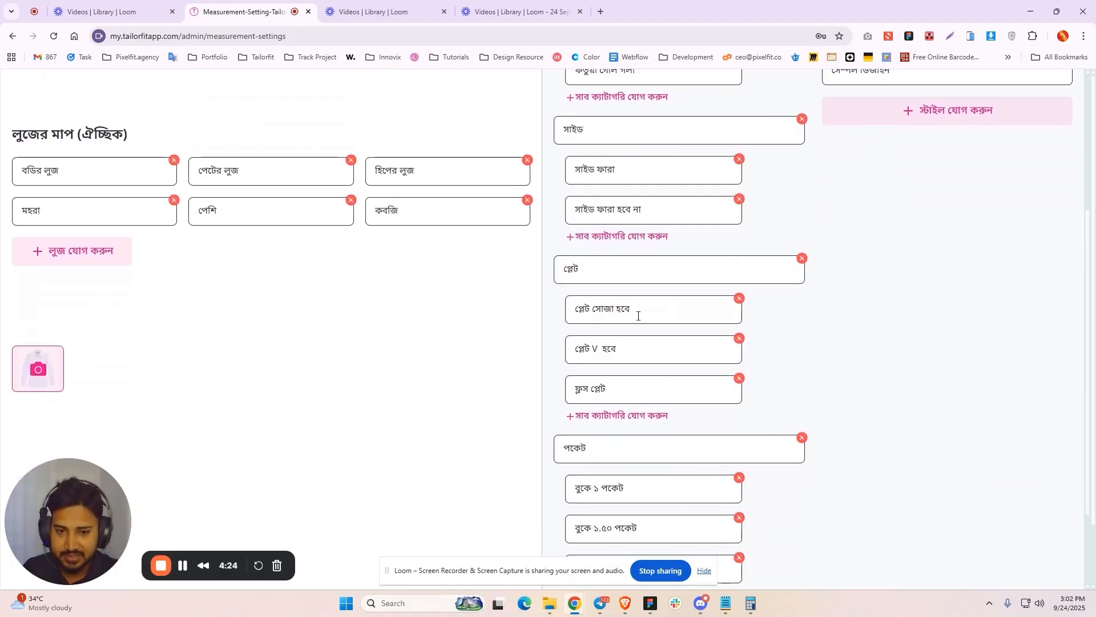
pyautogui.scroll(-2, 638, 315)
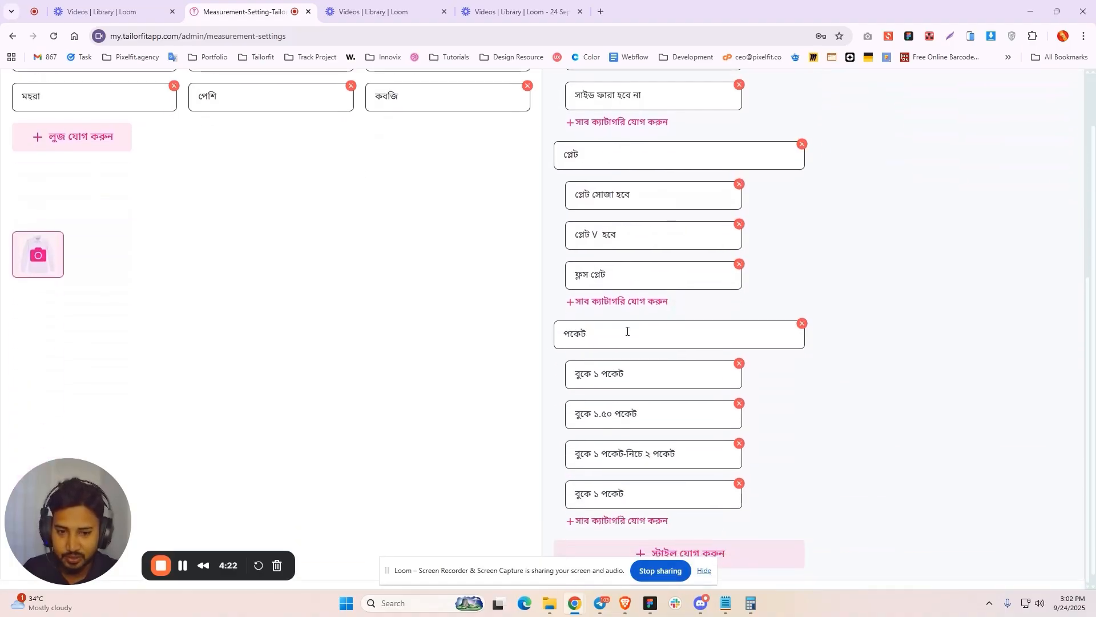
pyautogui.scroll(5, 628, 430)
pyautogui.scroll(-5, 628, 426)
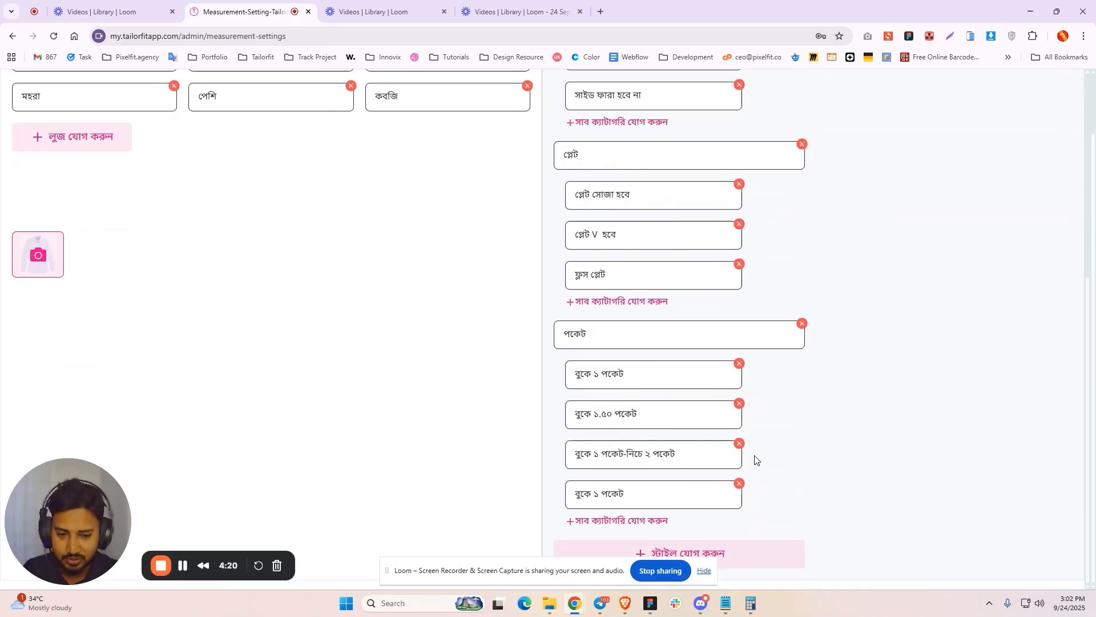
# Try adding a blank dropdown style group with an extra sub-category below পকেট, and remove it again
pyautogui.click(704, 571)
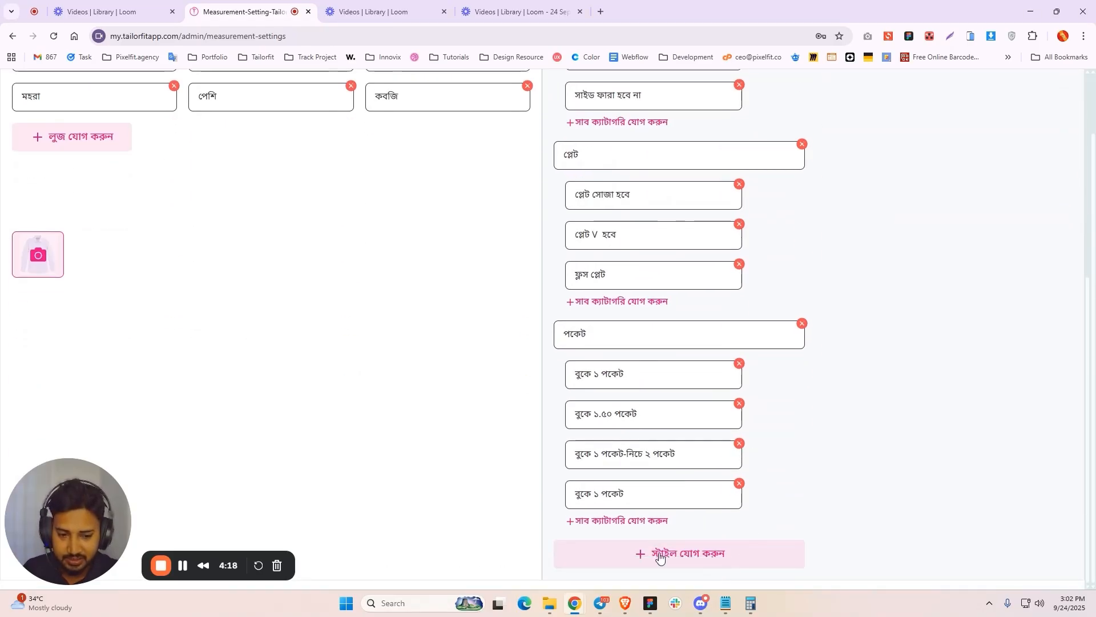
pyautogui.click(623, 564)
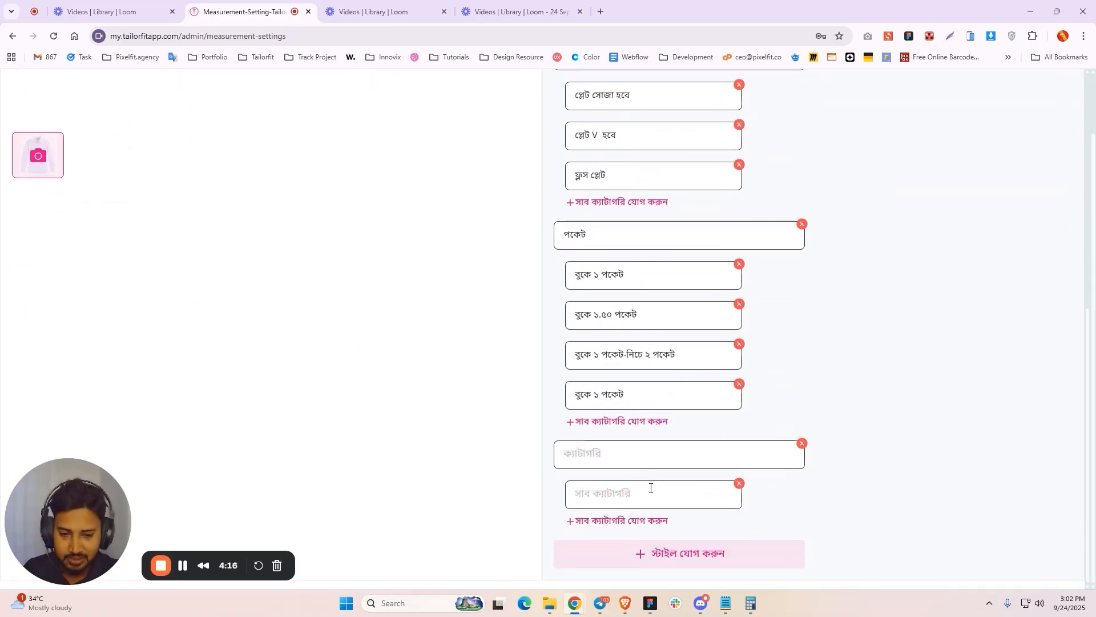
pyautogui.click(615, 520)
pyautogui.click(624, 558)
pyautogui.click(740, 484)
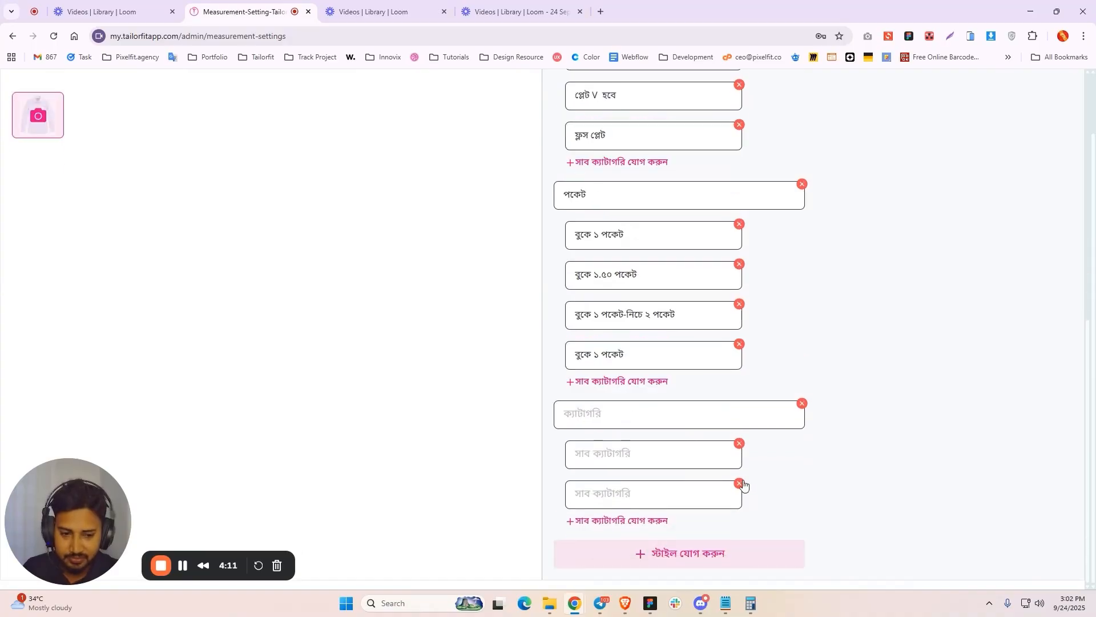
pyautogui.click(802, 404)
# Look over the single-style options of the ফতুয়া item and save the item's updated settings
pyautogui.scroll(5, 807, 428)
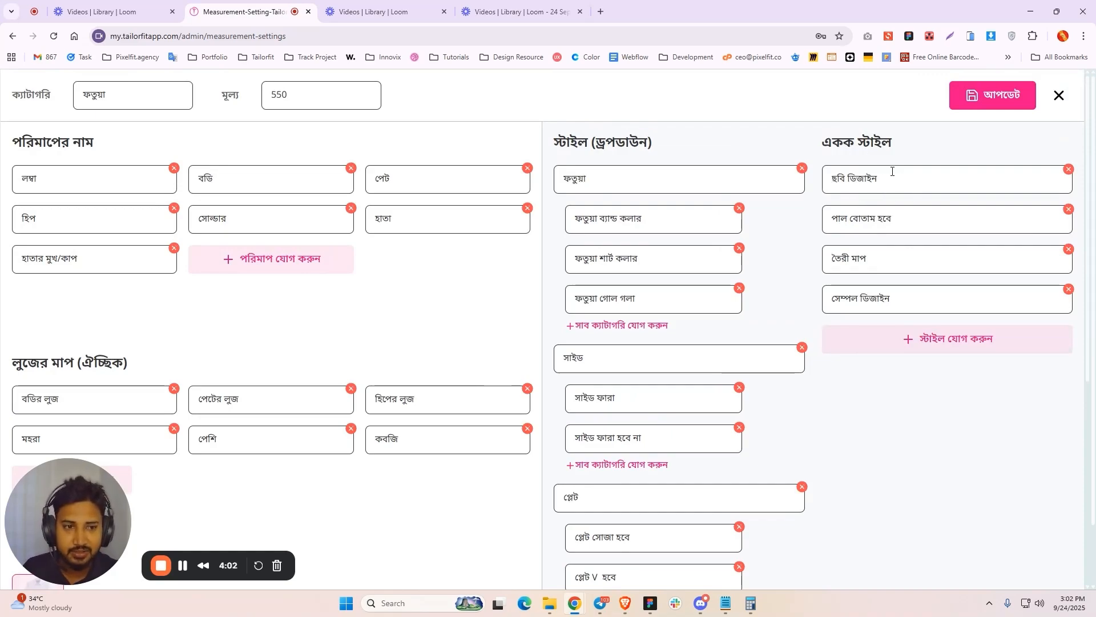
pyautogui.click(865, 178)
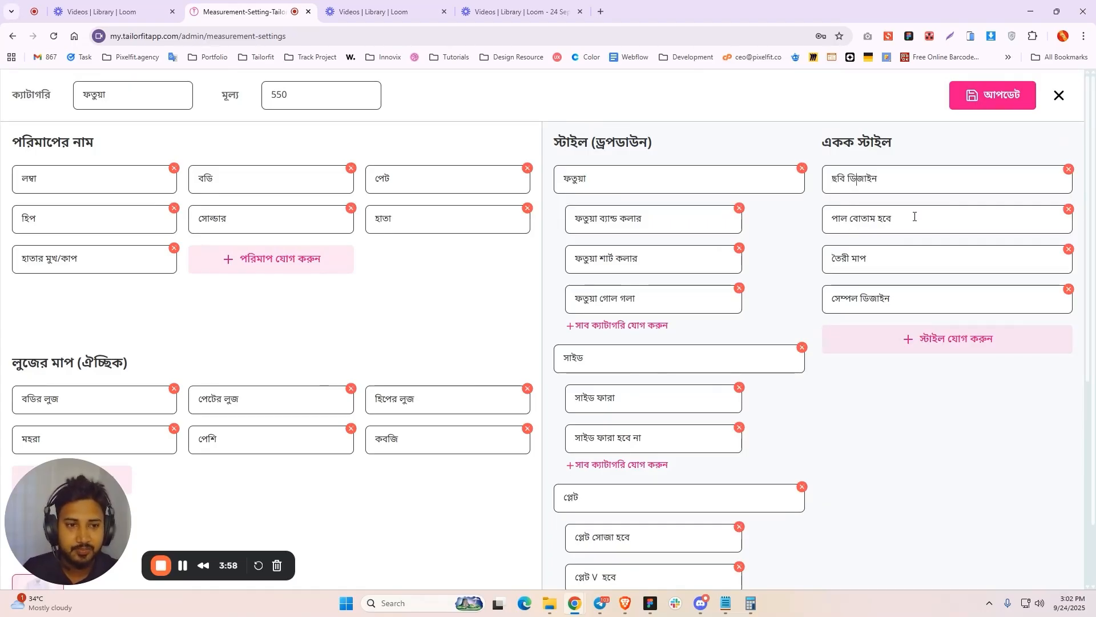
pyautogui.click(870, 297)
pyautogui.click(855, 179)
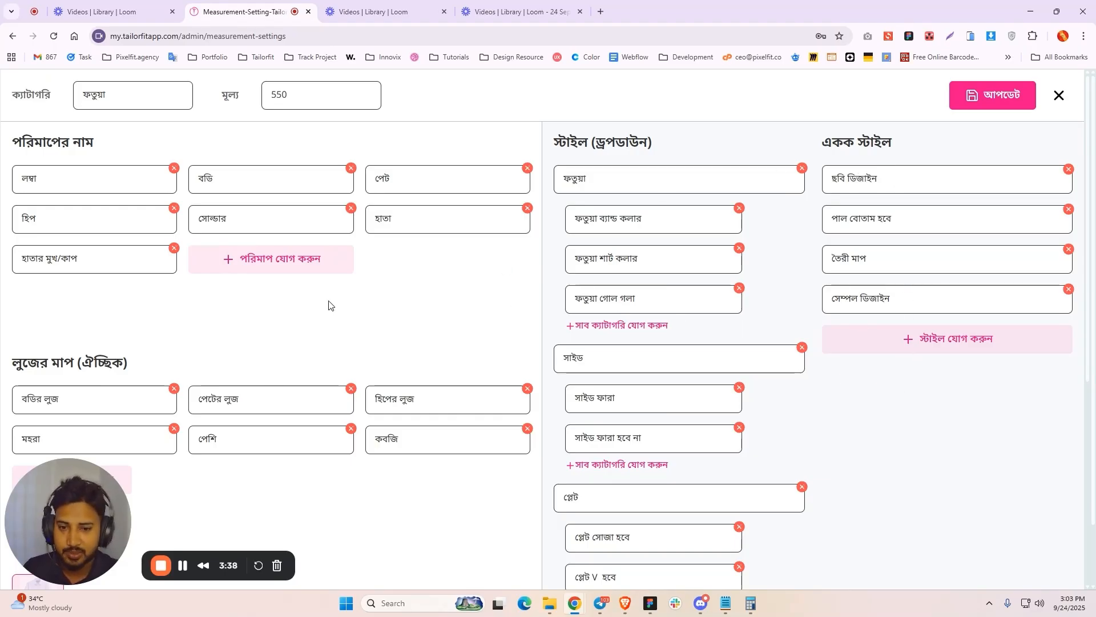
pyautogui.scroll(-5, 450, 304)
pyautogui.scroll(5, 450, 303)
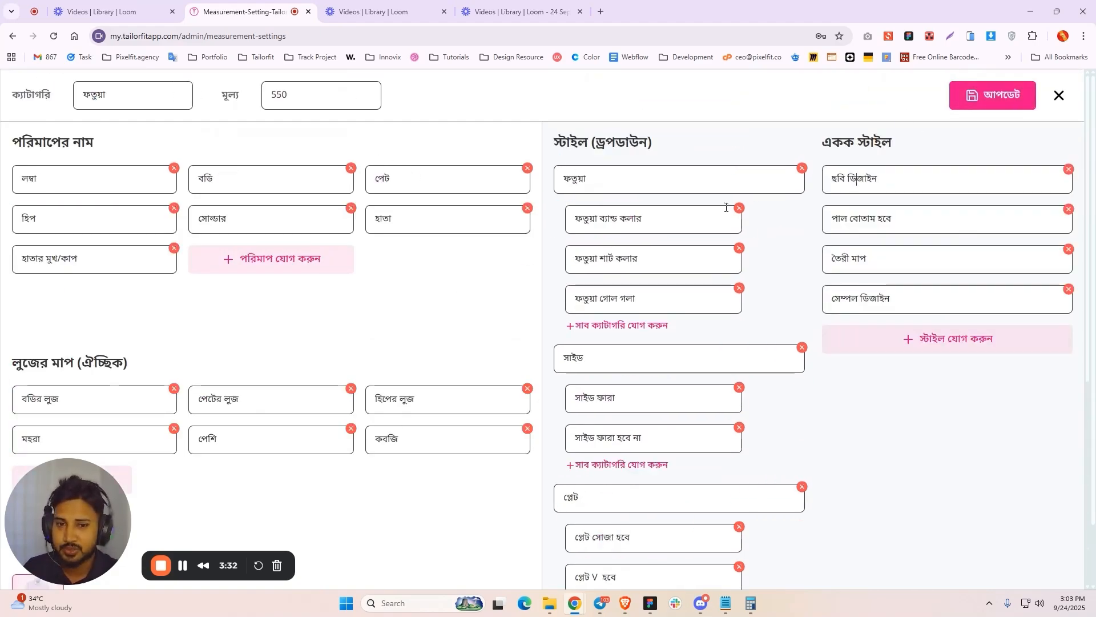
pyautogui.click(1000, 97)
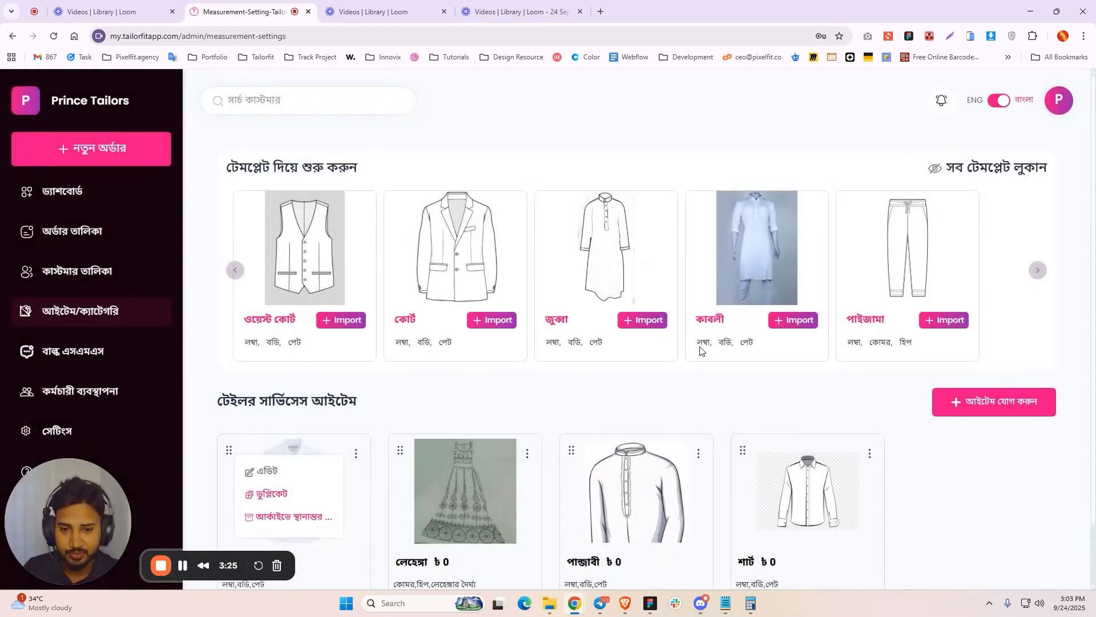
# Start a new, blank item in the tailor service items list
pyautogui.click(477, 391)
pyautogui.scroll(-1, 502, 391)
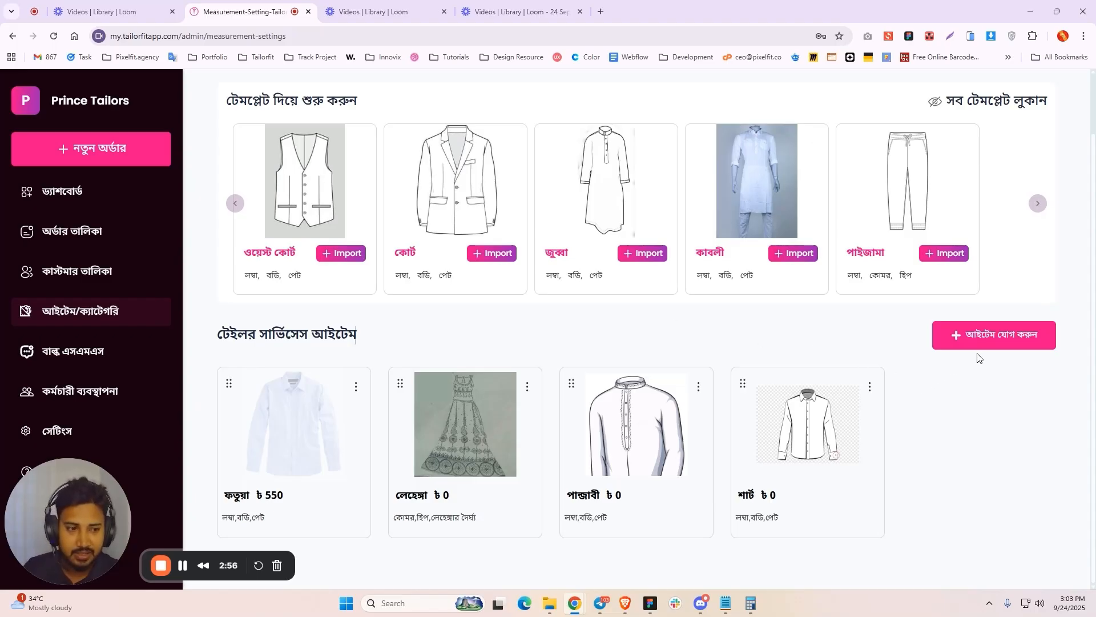
pyautogui.click(1000, 341)
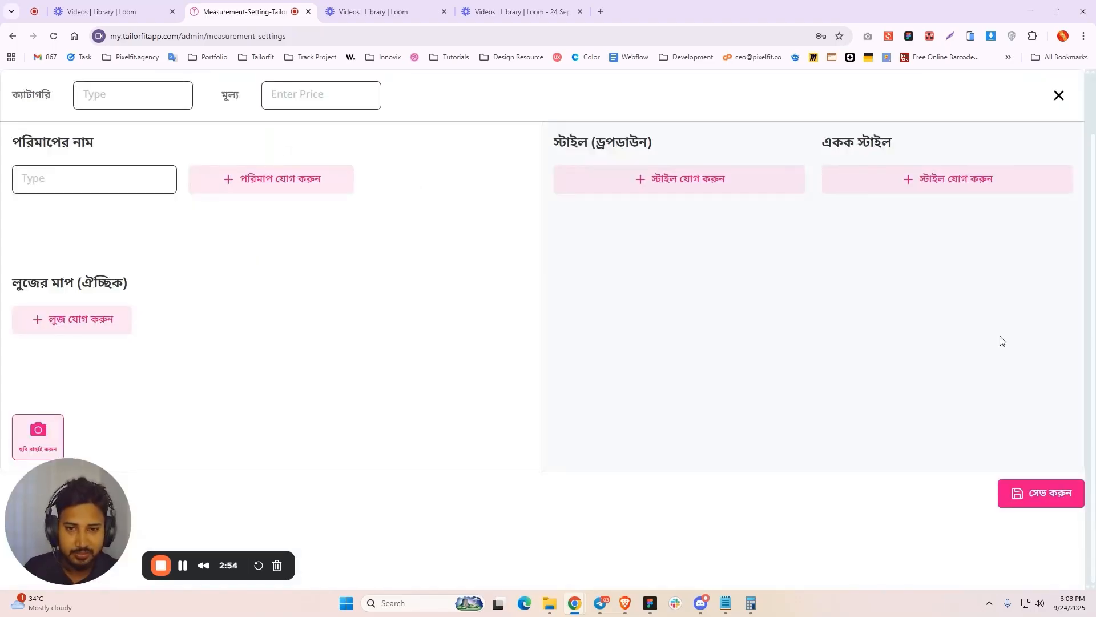
pyautogui.click(98, 95)
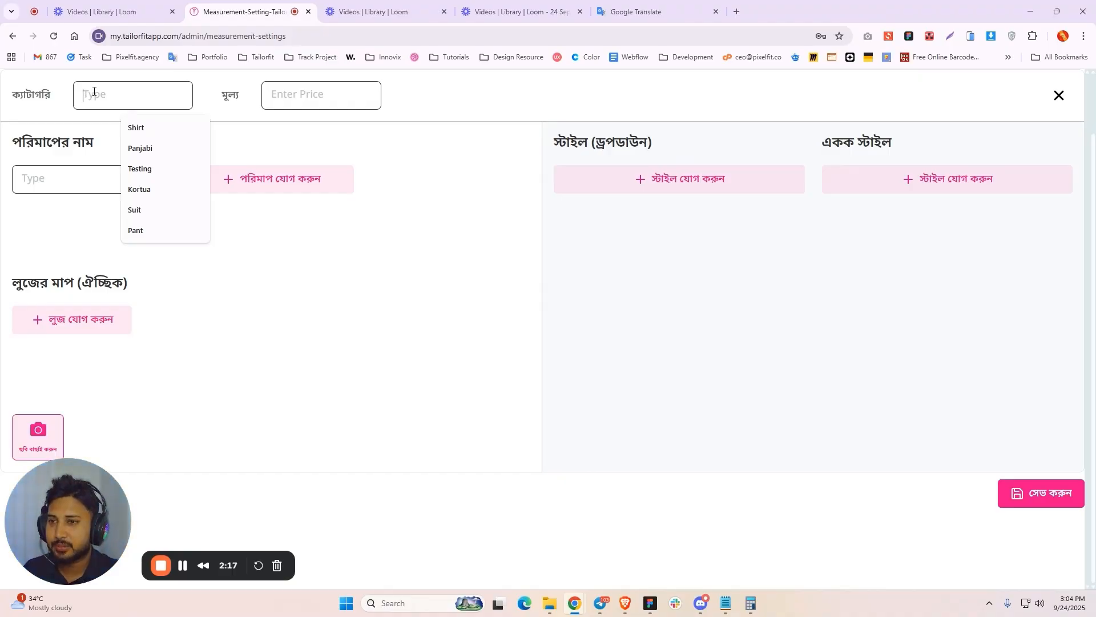
pyautogui.click(51, 176)
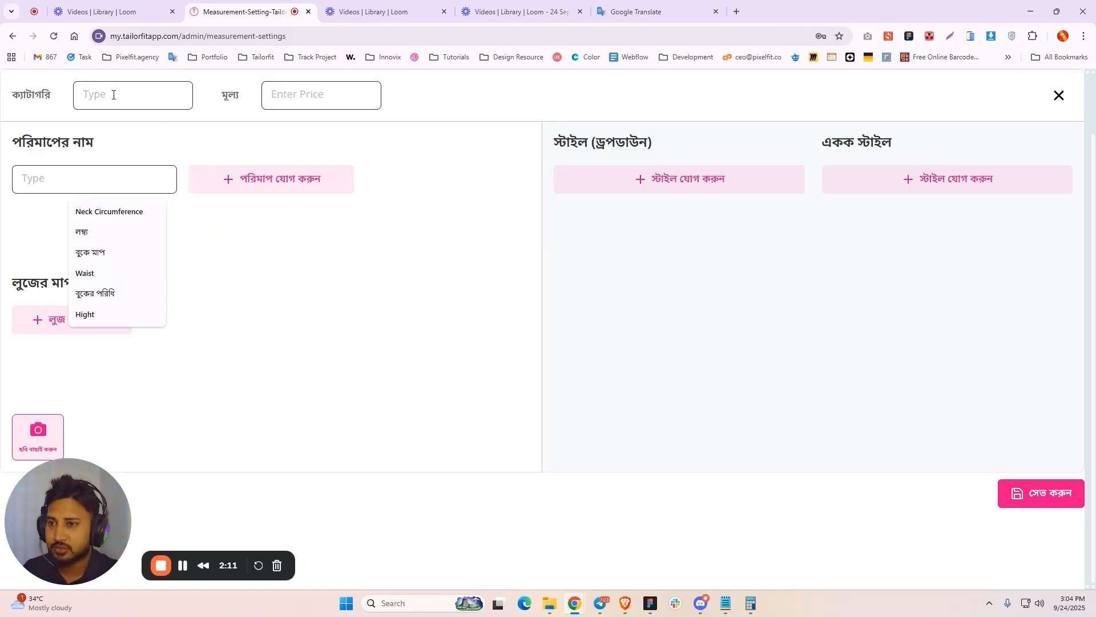
# Copy the name কাফতান from the notes into the new item's category and set its price to 600
pyautogui.click(726, 603)
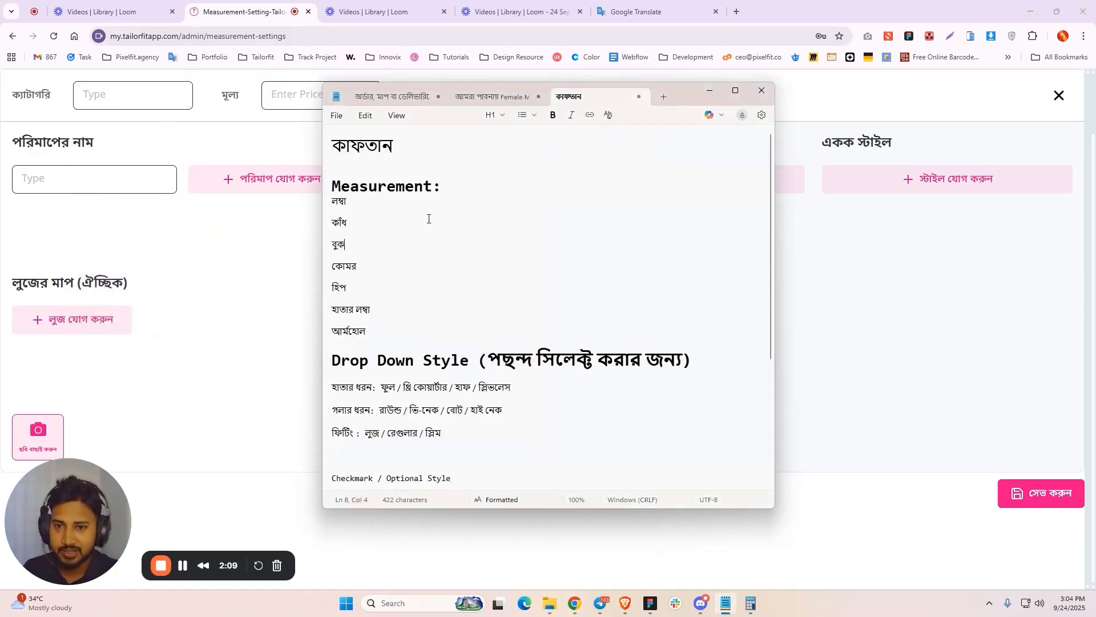
pyautogui.doubleClick(363, 154)
pyautogui.hotkey('ctrl', 'c')
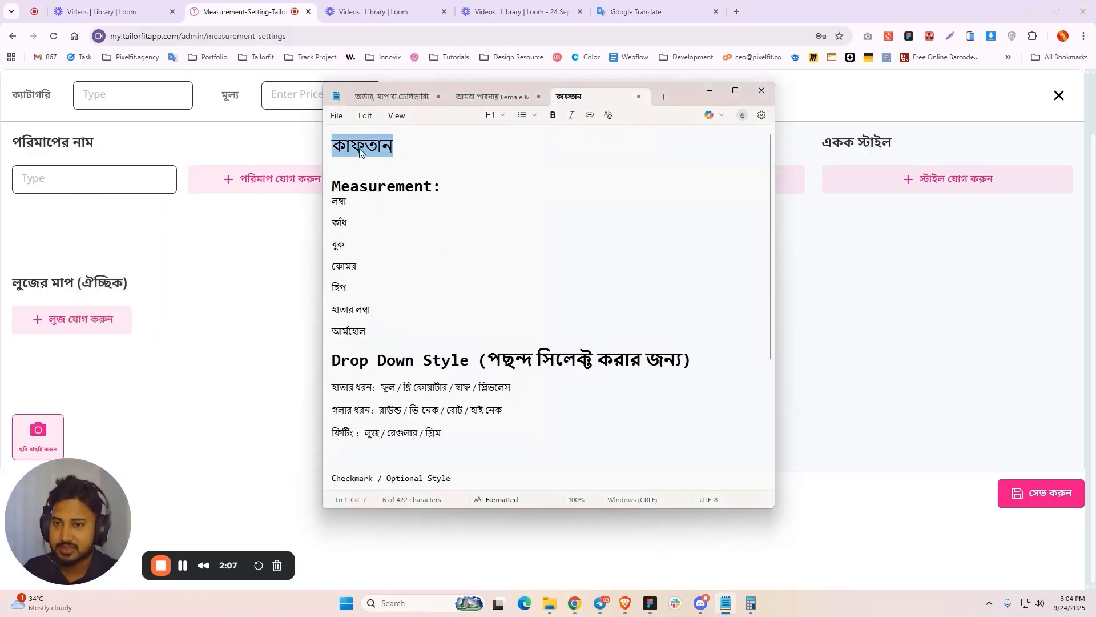
pyautogui.click(92, 95)
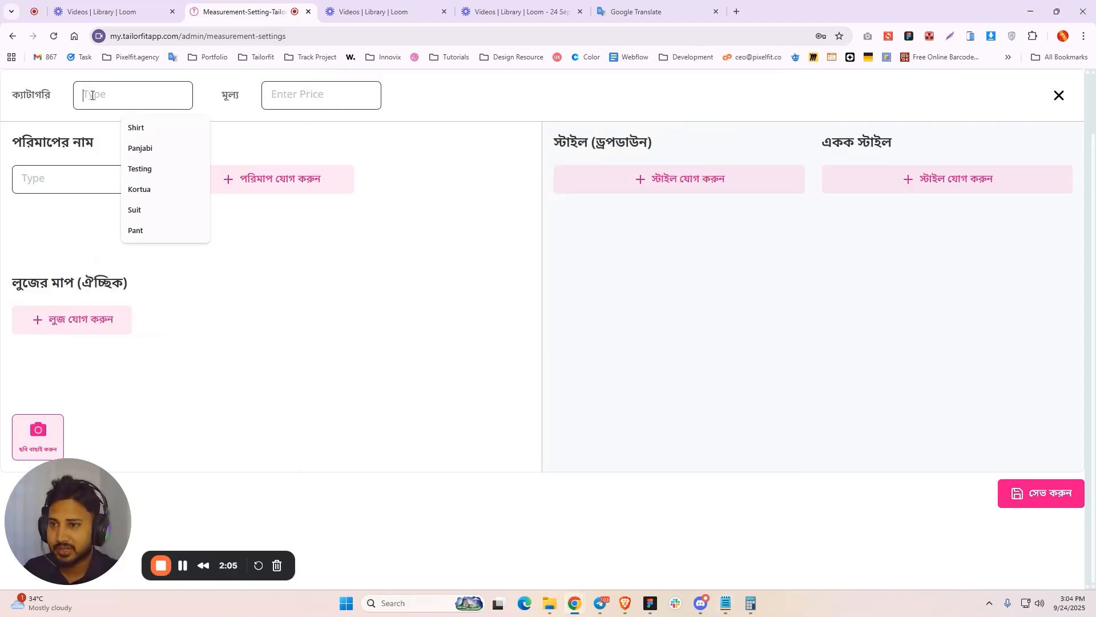
pyautogui.hotkey('ctrl', 'v')
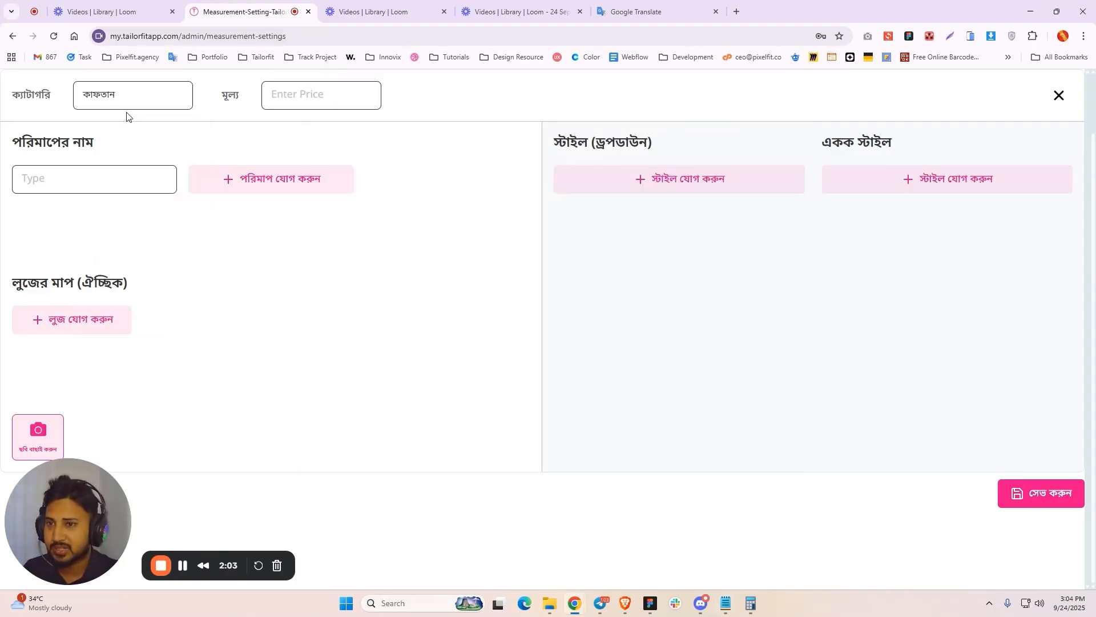
pyautogui.write('600')
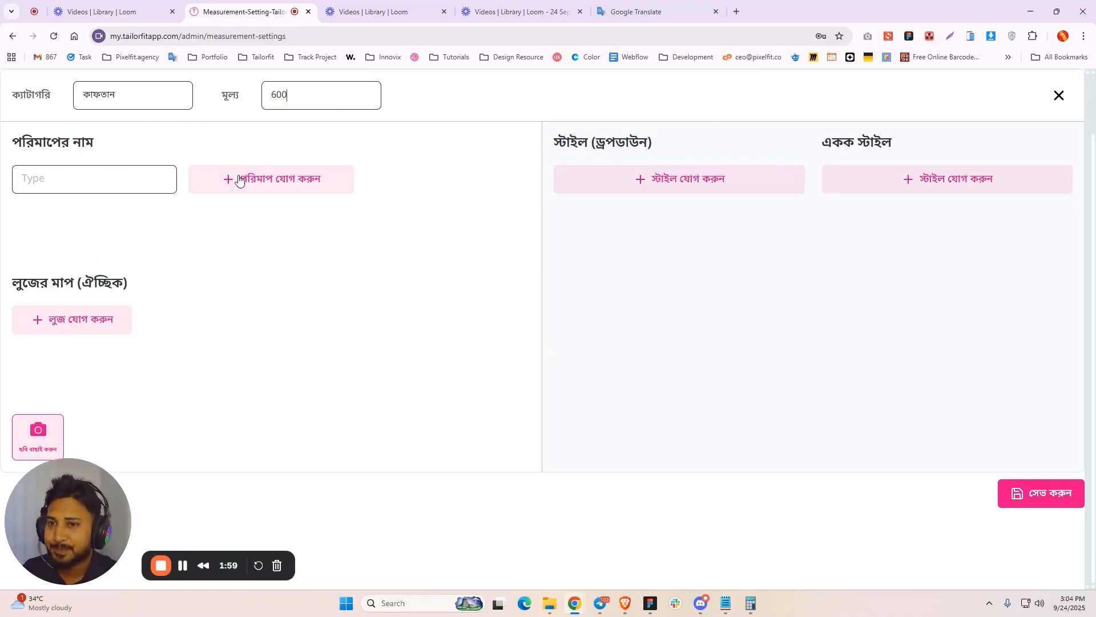
pyautogui.doubleClick(275, 92)
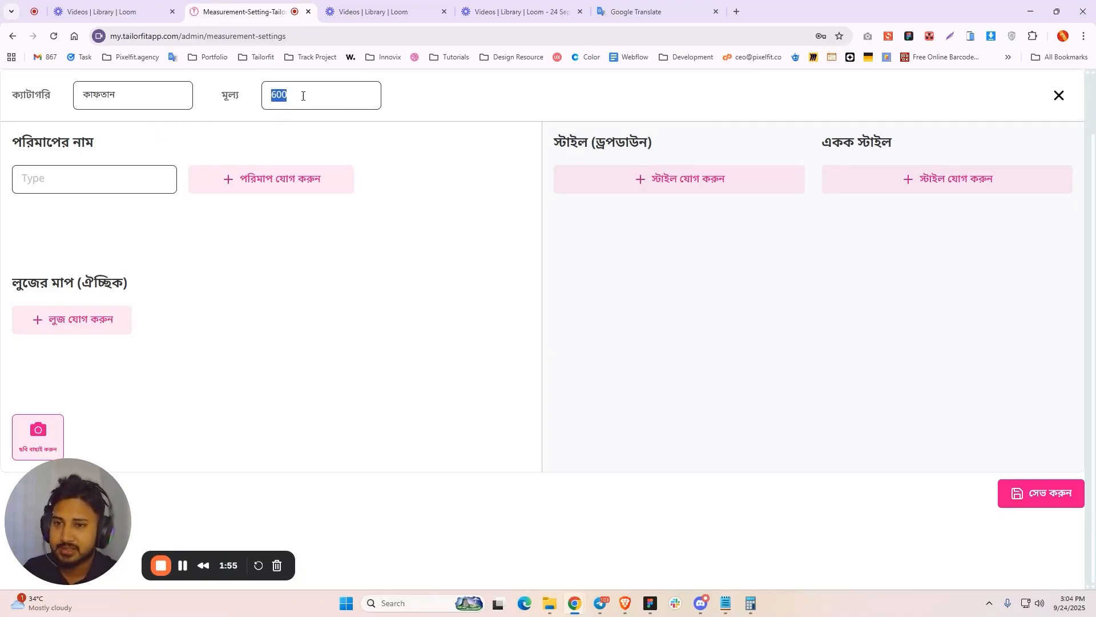
# Copy লম্বা from the notes in as the item's first measurement name
pyautogui.click(54, 181)
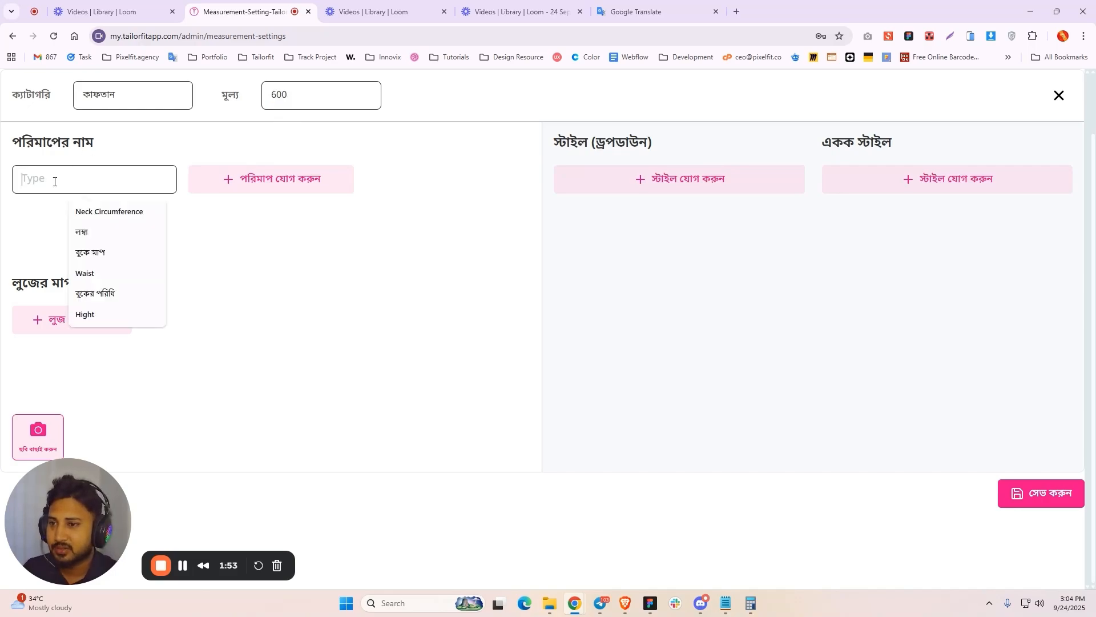
pyautogui.click(725, 605)
pyautogui.click(502, 248)
pyautogui.doubleClick(338, 201)
pyautogui.hotkey('ctrl', 'c')
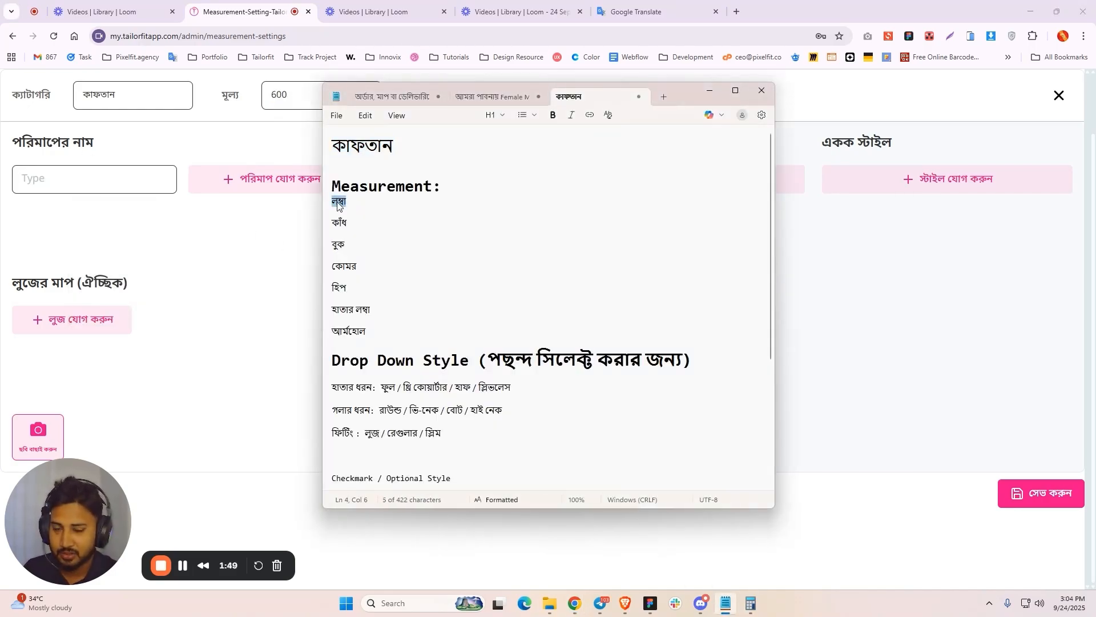
pyautogui.rightClick(339, 207)
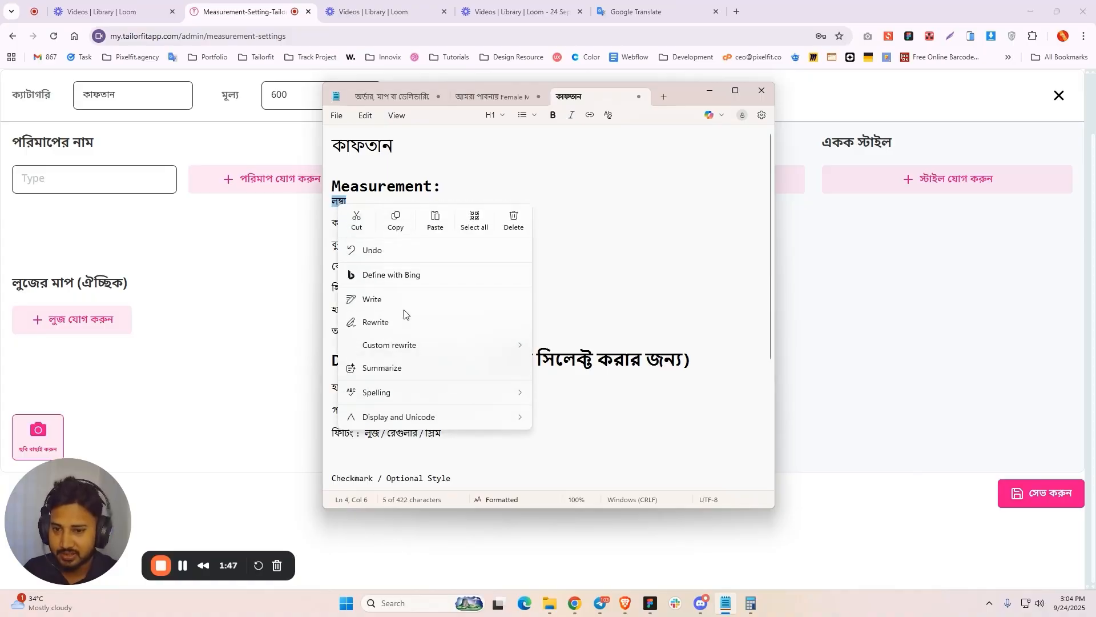
pyautogui.click(395, 220)
pyautogui.click(68, 179)
pyautogui.rightClick(26, 181)
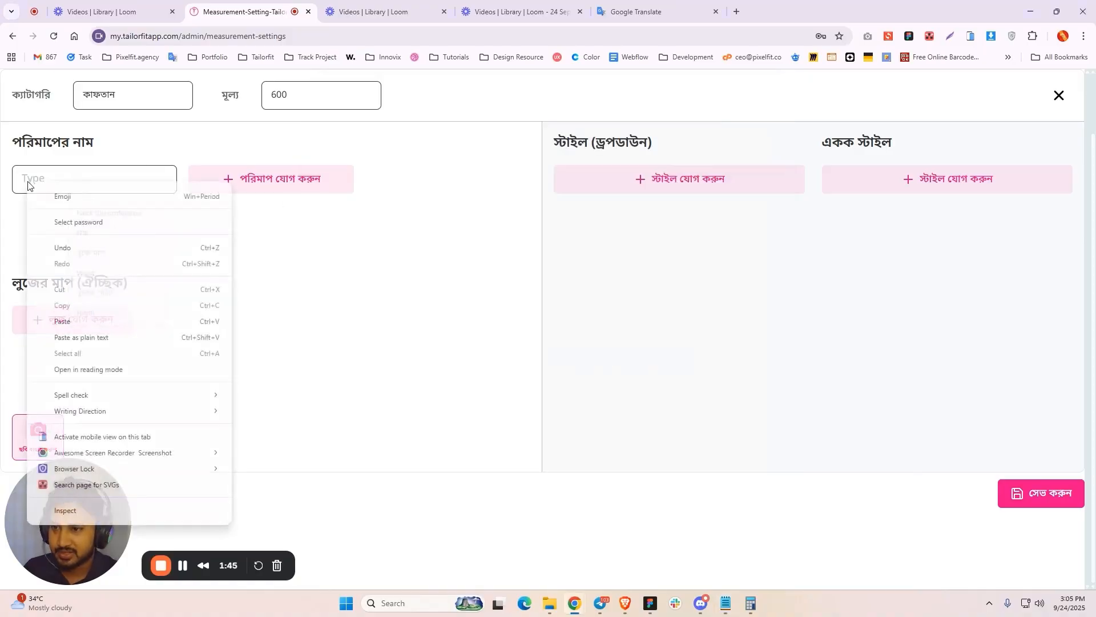
pyautogui.click(80, 321)
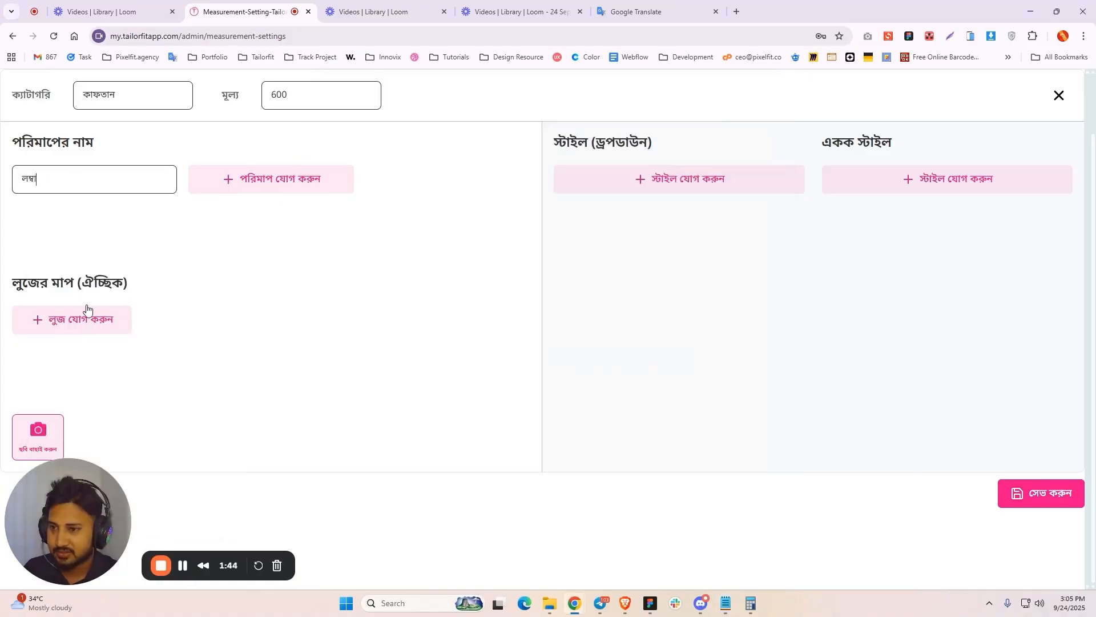
# Add কাঁধ from the notes as the second measurement, followed by a blank third measurement field
pyautogui.click(273, 178)
pyautogui.click(726, 603)
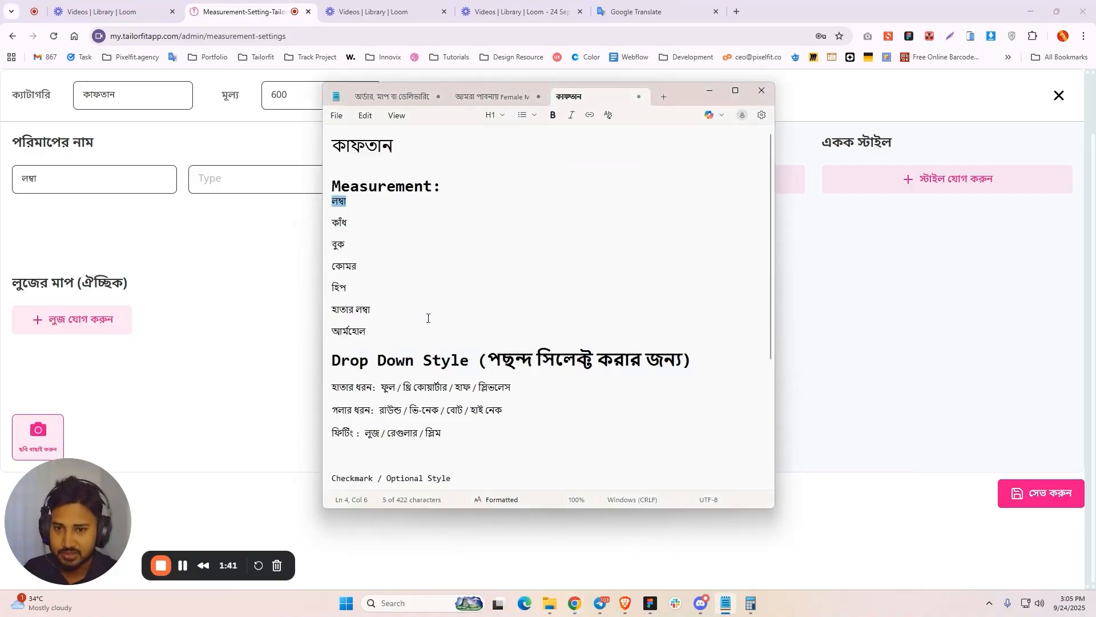
pyautogui.doubleClick(339, 222)
pyautogui.rightClick(339, 223)
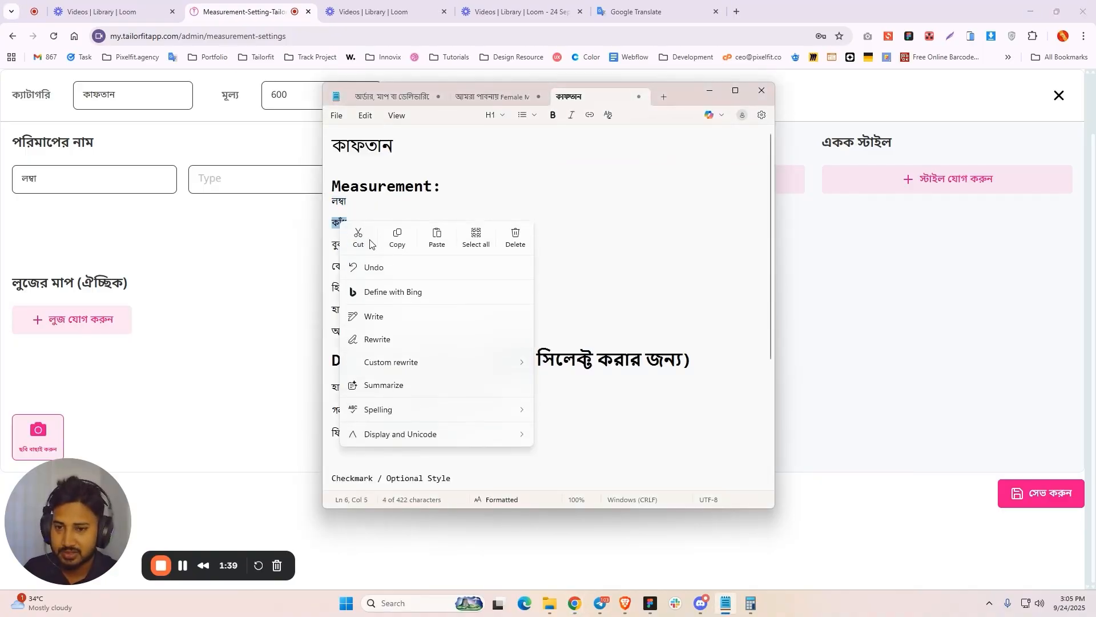
pyautogui.click(397, 237)
pyautogui.click(223, 178)
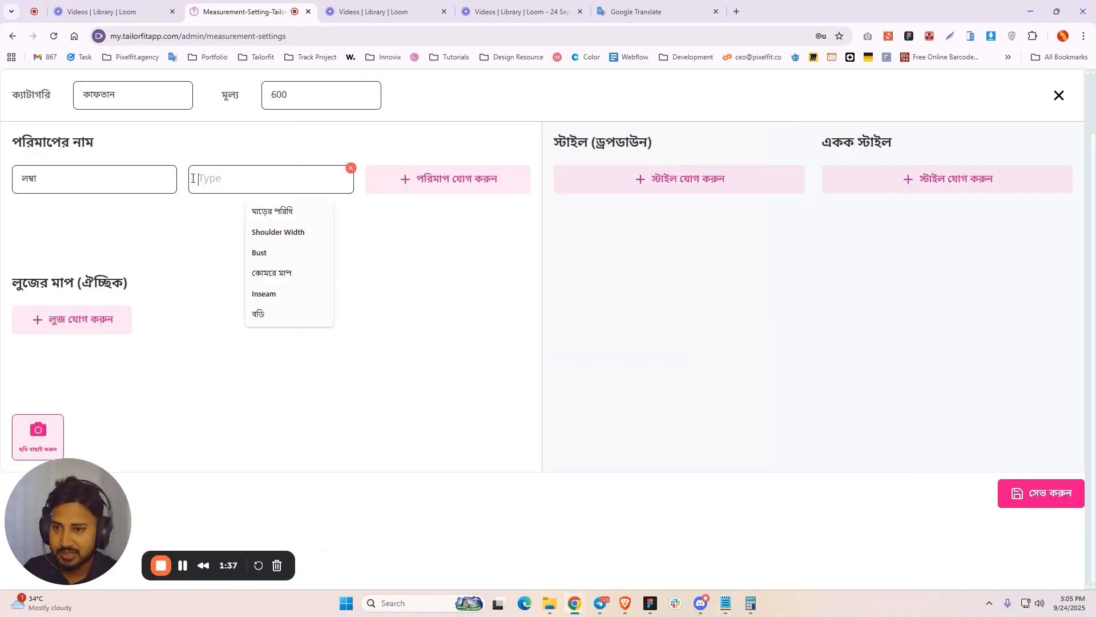
pyautogui.rightClick(218, 189)
pyautogui.click(261, 312)
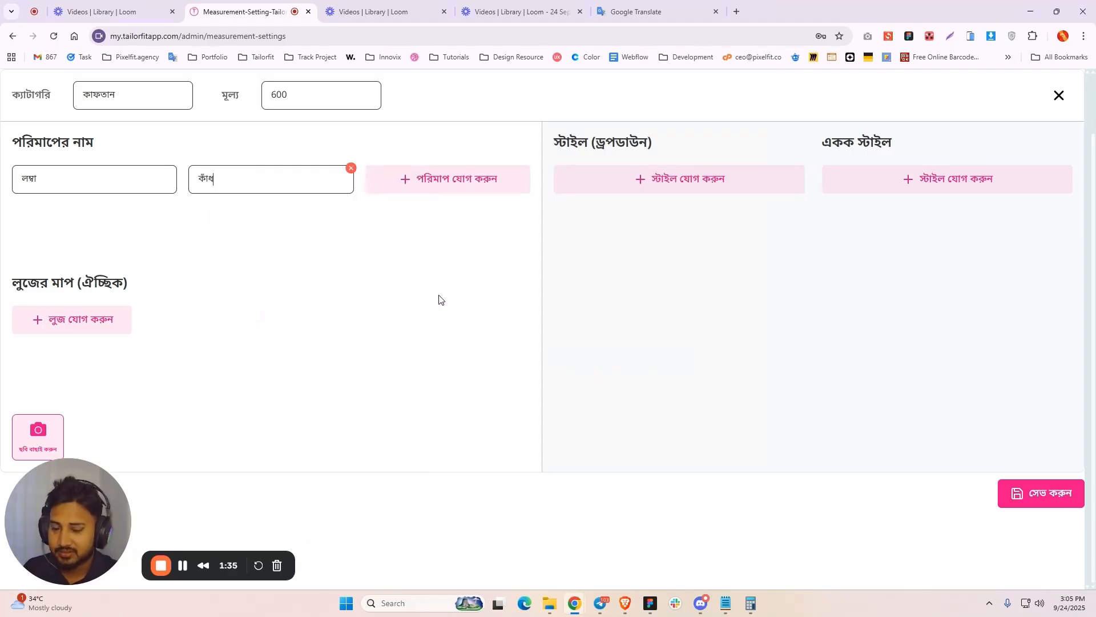
pyautogui.click(458, 170)
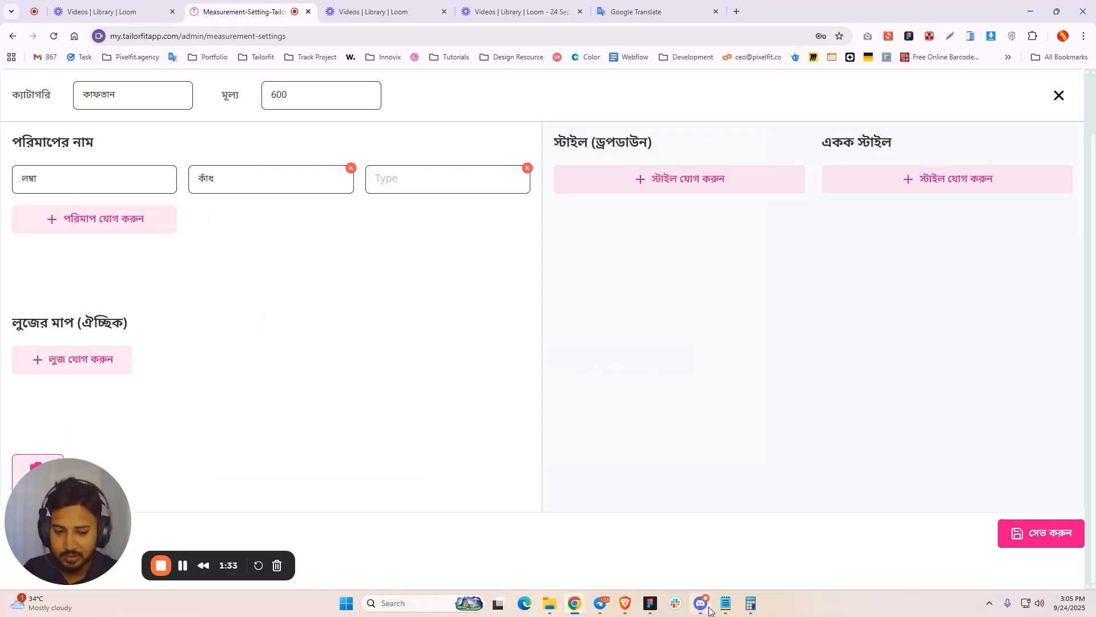
# Go through the measurement list in the notes to work out how many more fields the item needs
pyautogui.click(726, 603)
pyautogui.click(351, 210)
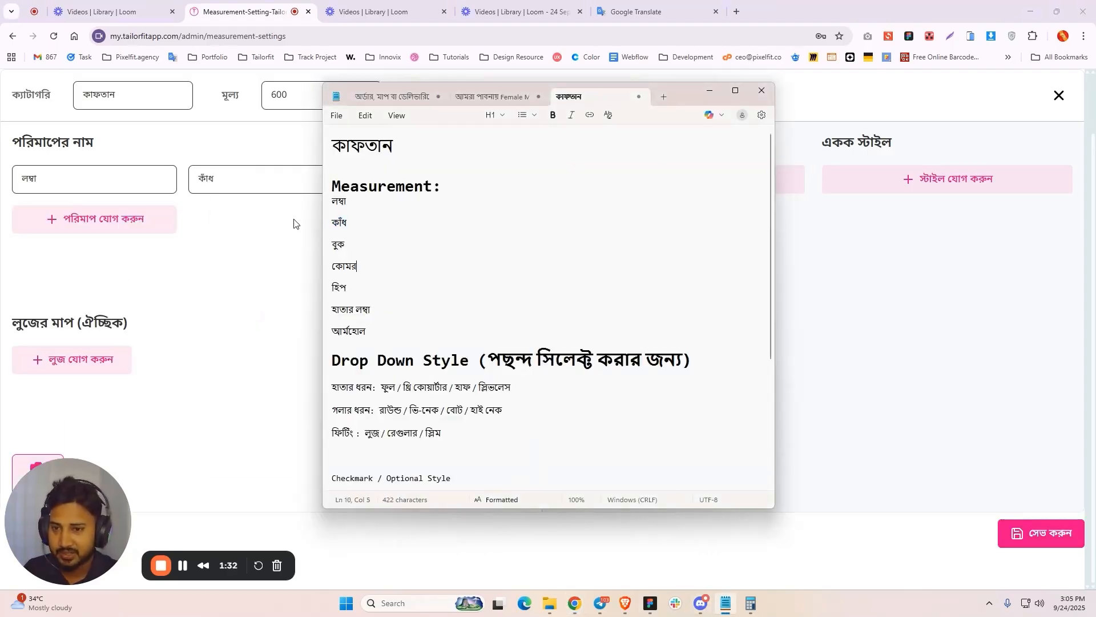
pyautogui.click(353, 208)
pyautogui.press('Down')
pyautogui.press('Down')
pyautogui.press('Down')
pyautogui.press('Down')
pyautogui.press('Down')
pyautogui.press('Down')
pyautogui.press('Down')
pyautogui.press('Down')
pyautogui.press('Down')
pyautogui.click(217, 184)
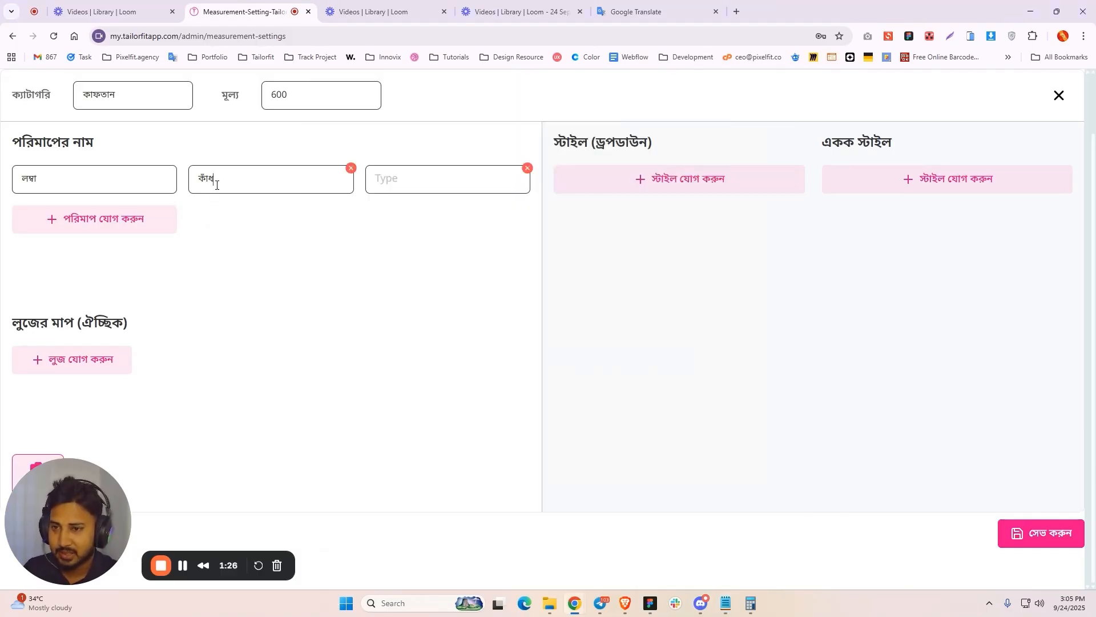
pyautogui.click(434, 180)
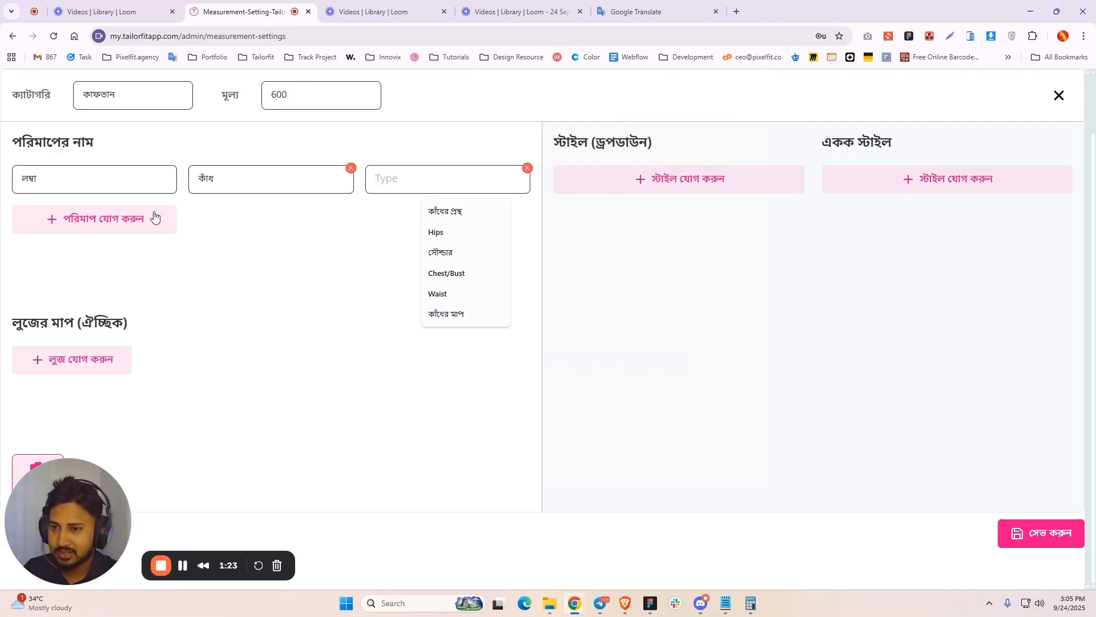
# Add four more blank measurement fields to the কাফতান item
pyautogui.click(136, 218)
pyautogui.click(230, 225)
pyautogui.click(416, 225)
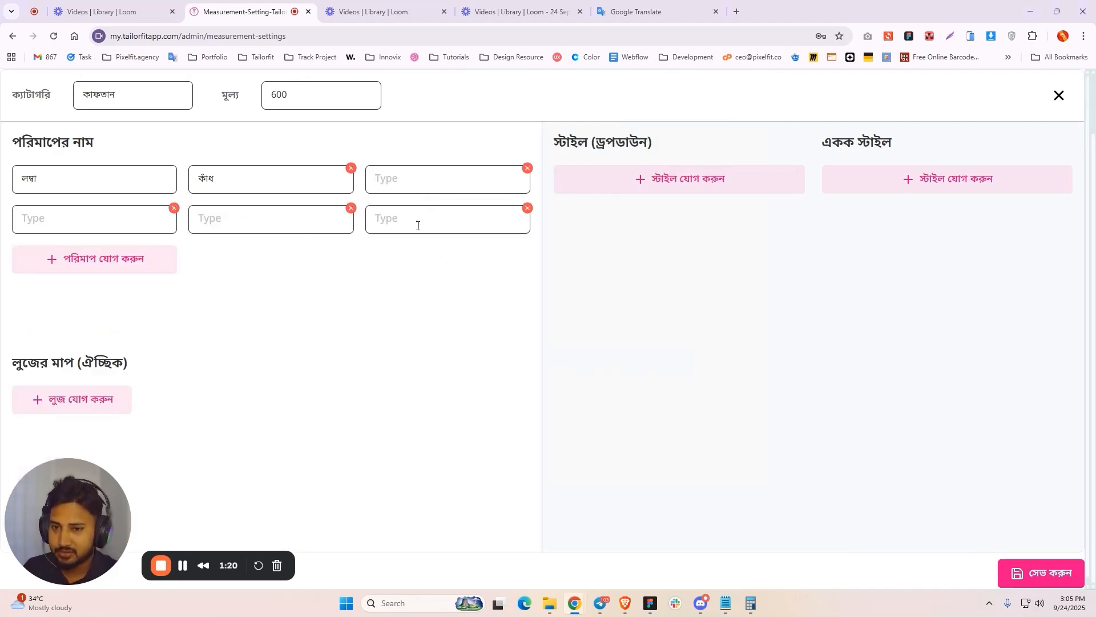
pyautogui.click(120, 253)
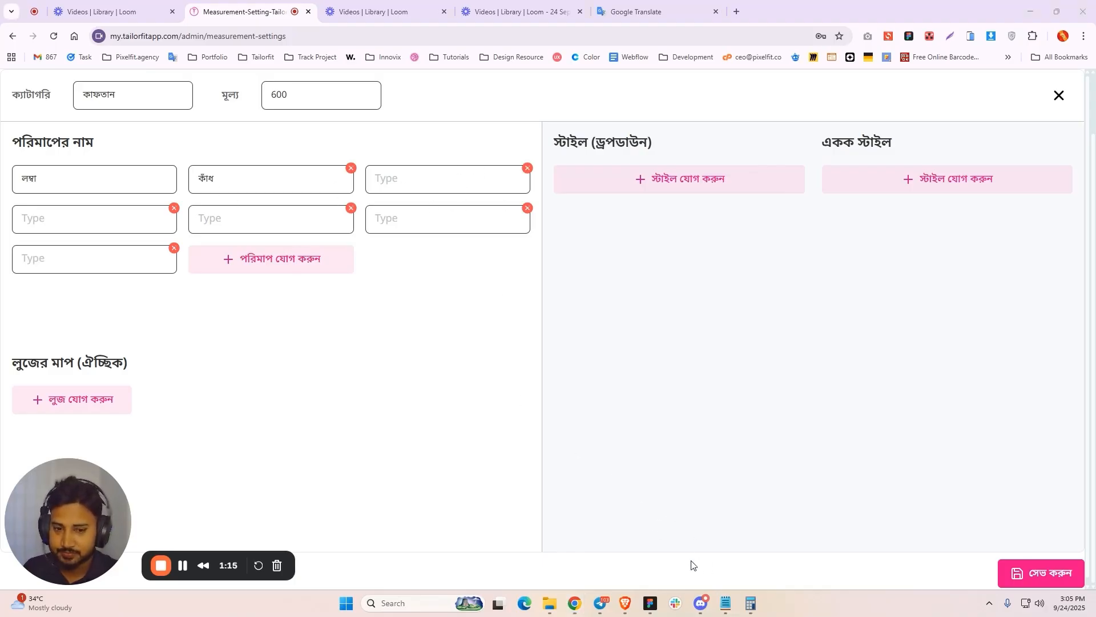
# Fill the third and fourth measurement names with বুক and কোমর from the notes
pyautogui.click(726, 603)
pyautogui.rightClick(398, 246)
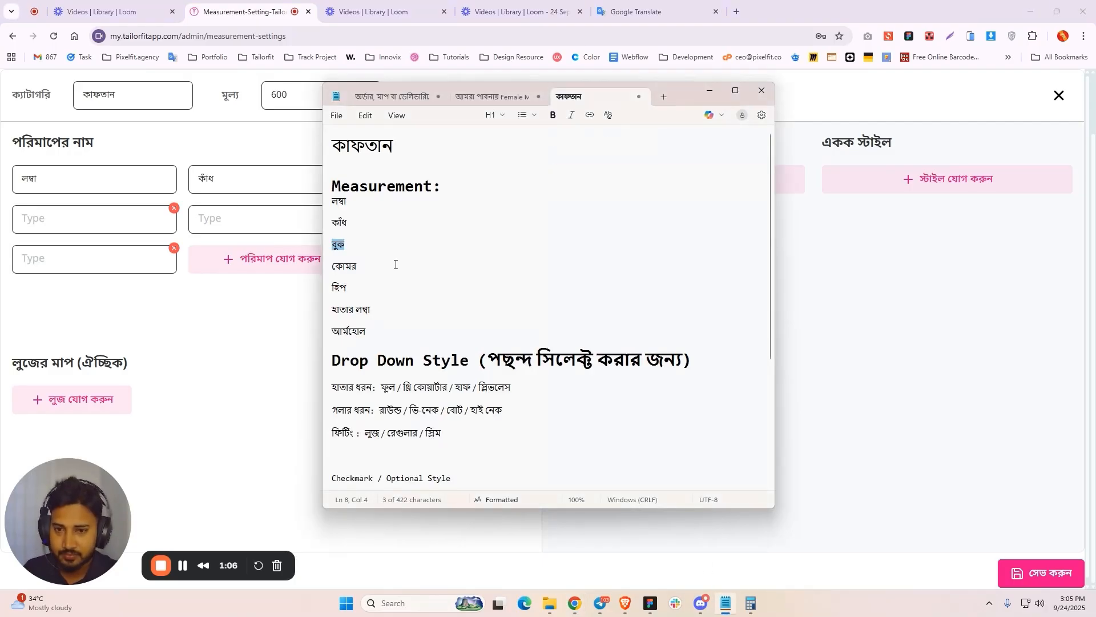
pyautogui.rightClick(345, 264)
pyautogui.click(23, 219)
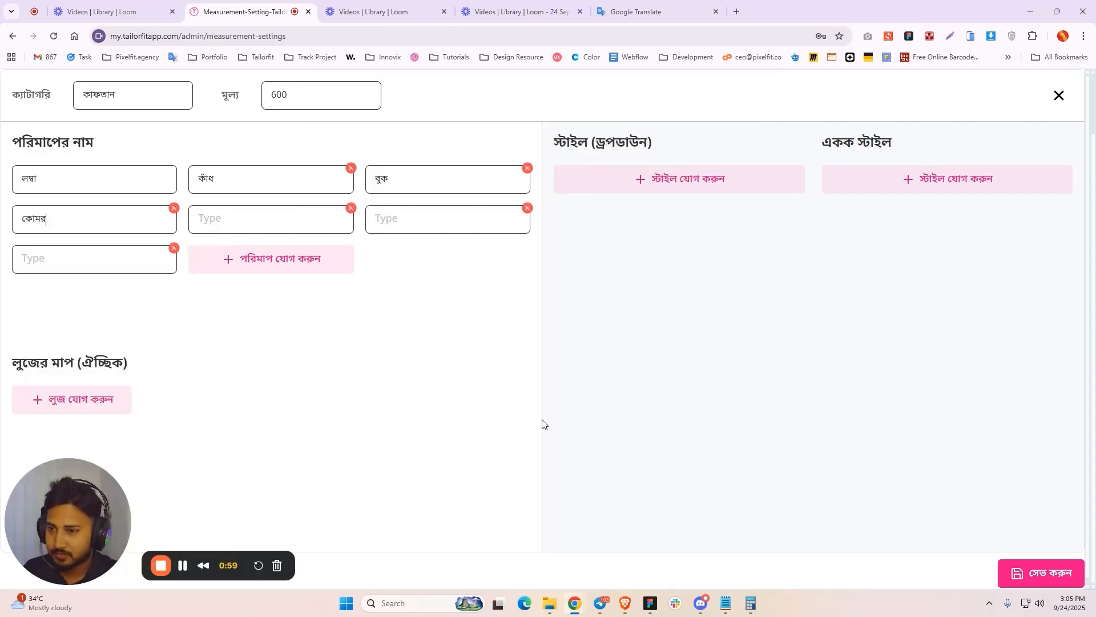
# Fill the fifth and sixth measurement names with হিপ and হাতার লম্বা from the notes
pyautogui.click(726, 603)
pyautogui.rightClick(343, 285)
pyautogui.rightClick(204, 219)
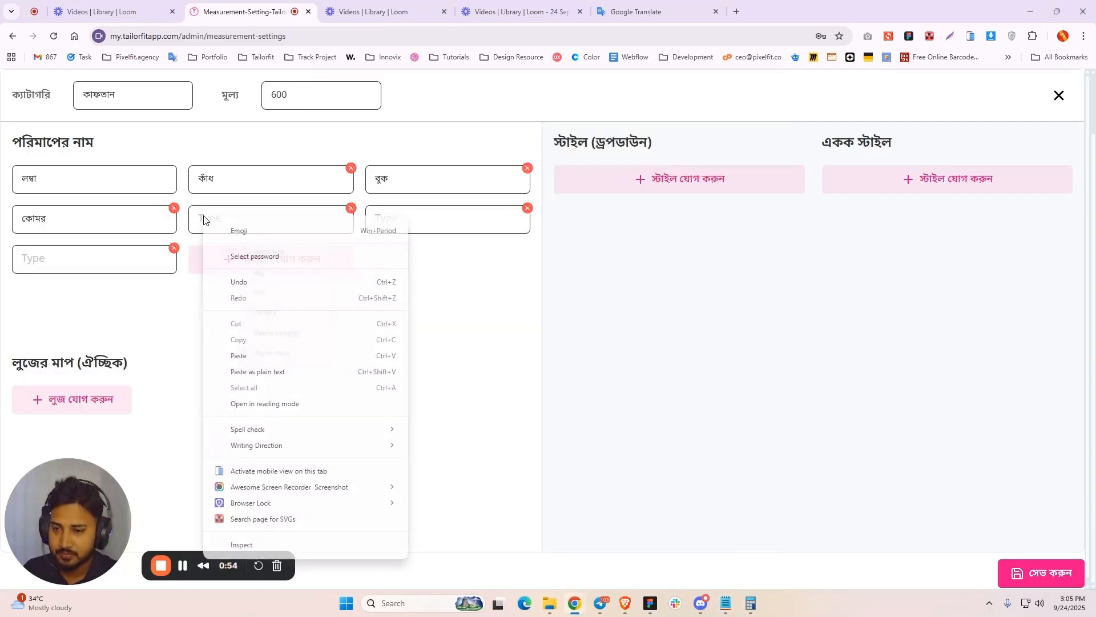
pyautogui.click(238, 355)
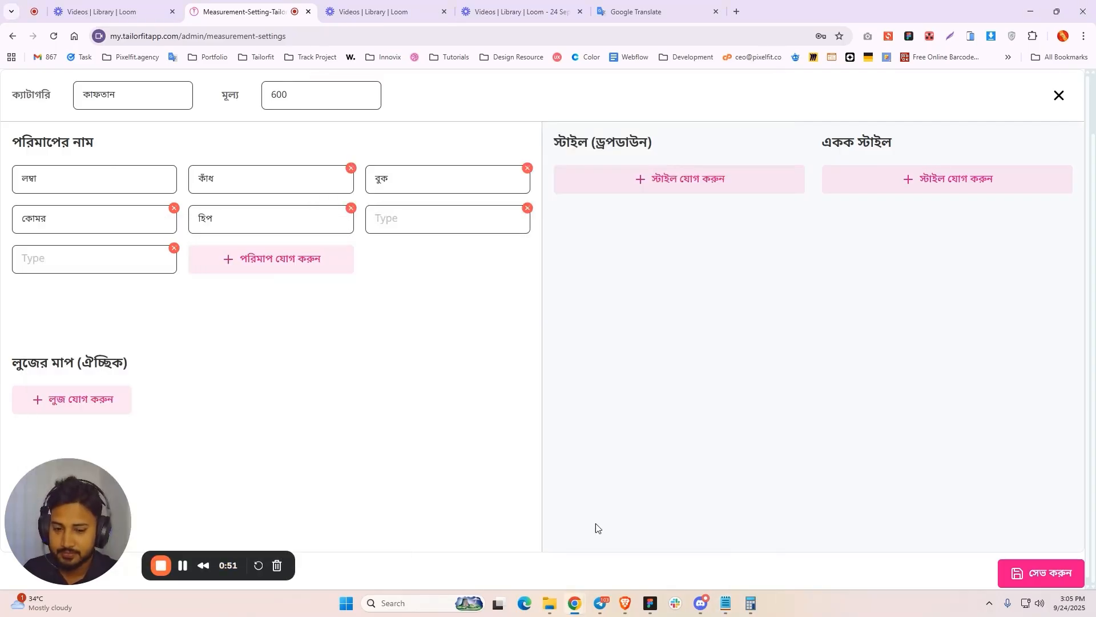
pyautogui.click(725, 602)
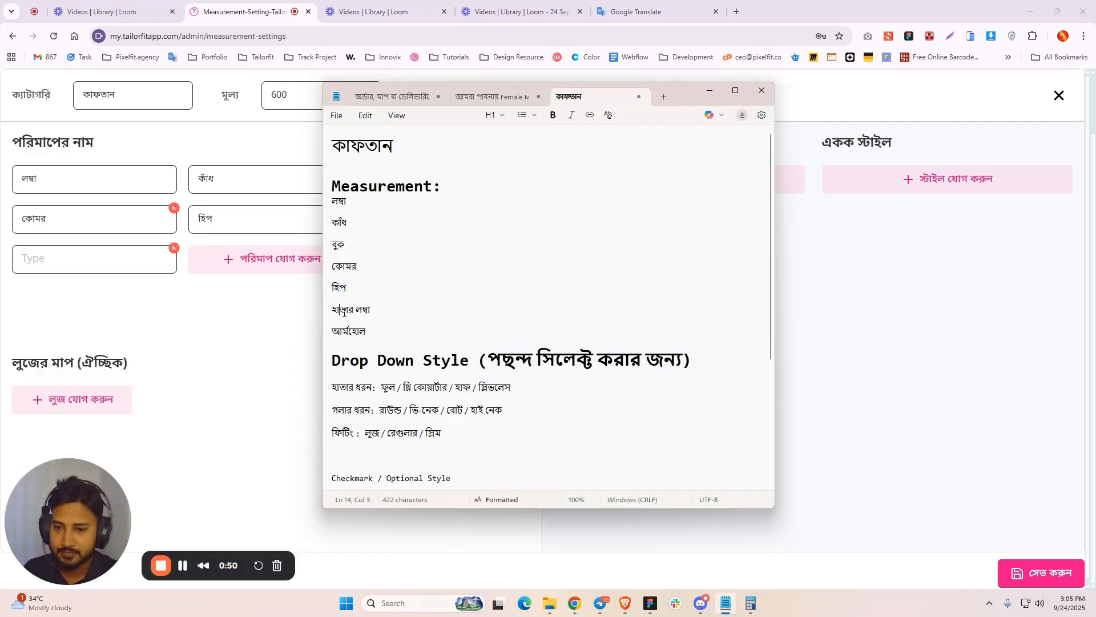
pyautogui.doubleClick(349, 310)
pyautogui.rightClick(393, 310)
pyautogui.rightClick(388, 219)
pyautogui.click(425, 358)
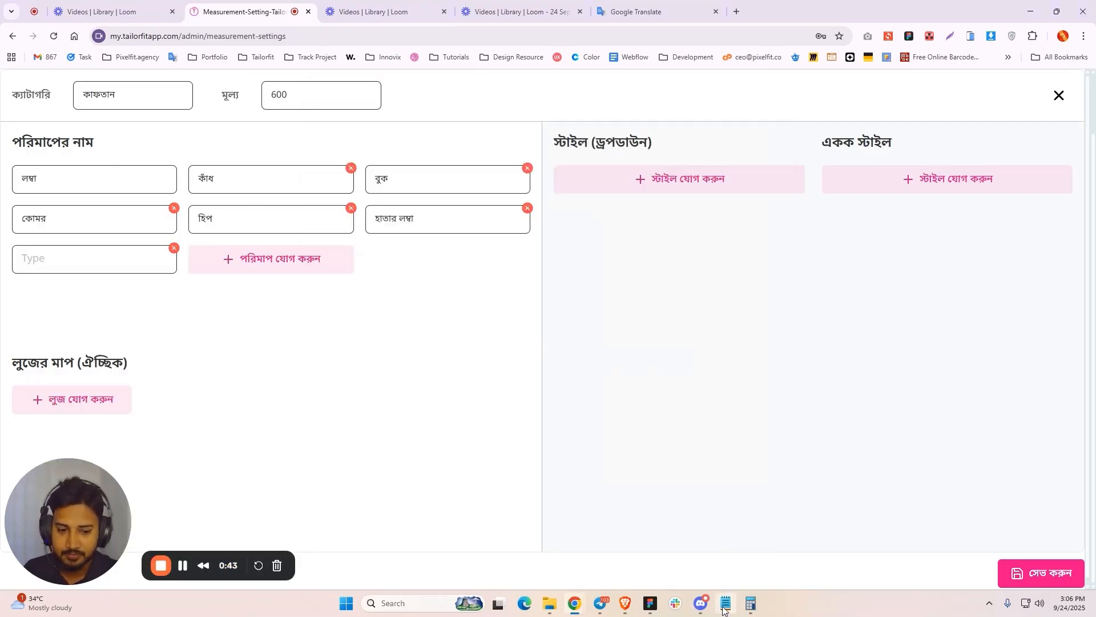
# Copy আর্মহোল from the notes into the last blank measurement field
pyautogui.hotkey('alt', 'Tab')
pyautogui.moveTo(369, 331); pyautogui.dragTo(301, 331)
pyautogui.rightClick(346, 333)
pyautogui.click(389, 389)
pyautogui.click(57, 260)
pyautogui.rightClick(57, 259)
pyautogui.click(93, 386)
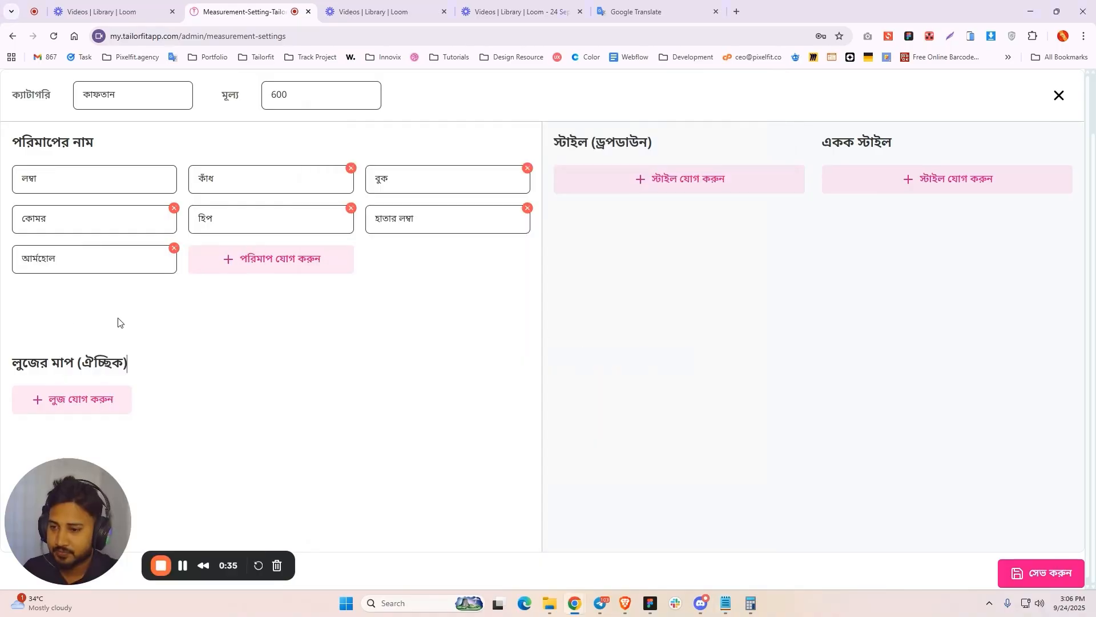
# Add a dropdown style group and name its category হাতার ধরন, copied from the notes
pyautogui.scroll(-1, 72, 370)
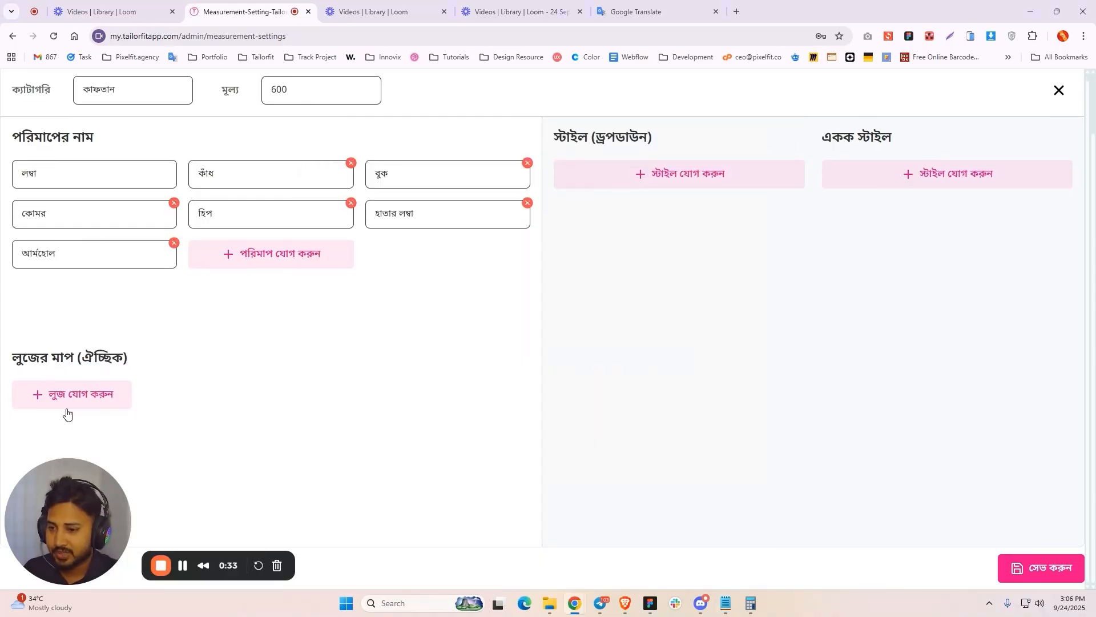
pyautogui.scroll(1, 419, 341)
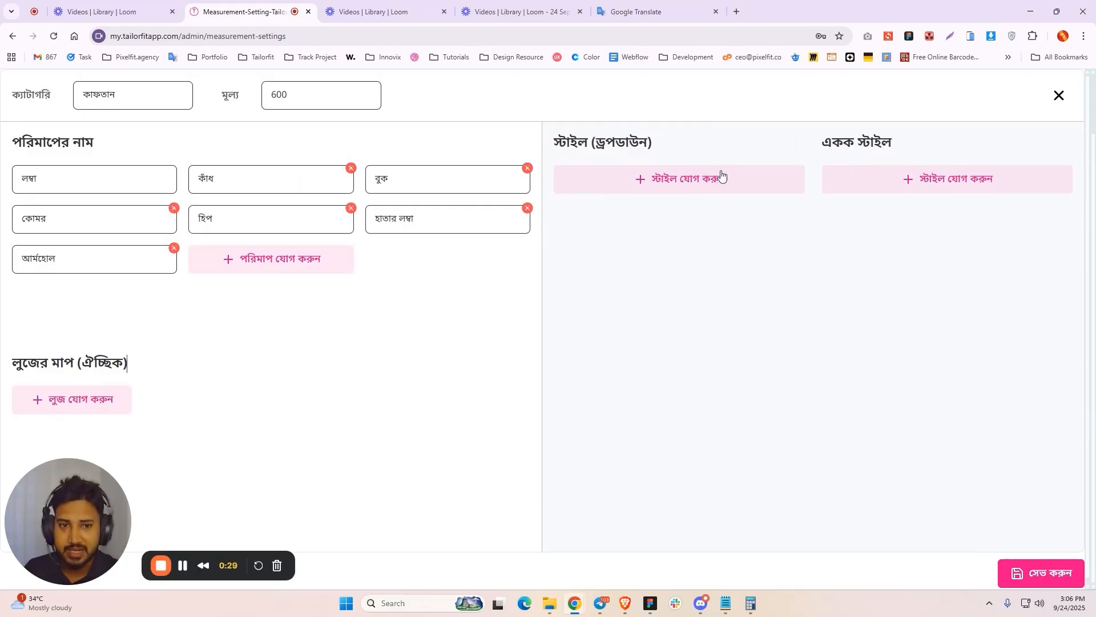
pyautogui.click(700, 181)
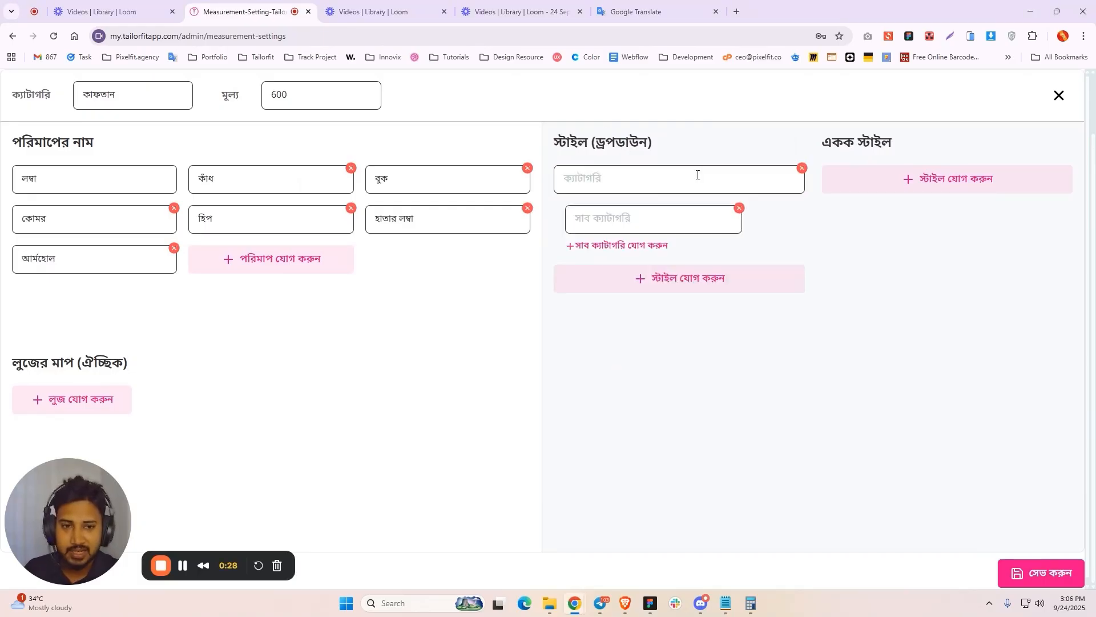
pyautogui.click(726, 604)
pyautogui.scroll(-1, 447, 362)
pyautogui.moveTo(374, 246); pyautogui.dragTo(331, 246)
pyautogui.rightClick(339, 249)
pyautogui.click(369, 303)
pyautogui.click(820, 234)
pyautogui.rightClick(580, 182)
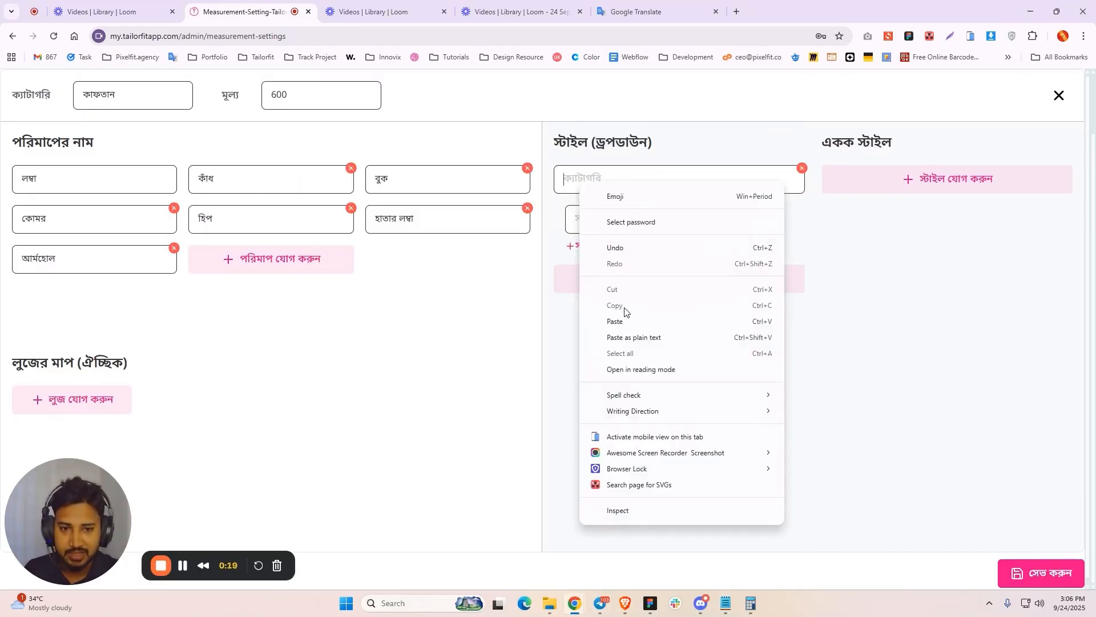
pyautogui.click(615, 321)
# Name the first sub-category of হাতার ধরন ফুল হাতার, taking ফুল from the notes
pyautogui.click(726, 603)
pyautogui.doubleClick(389, 245)
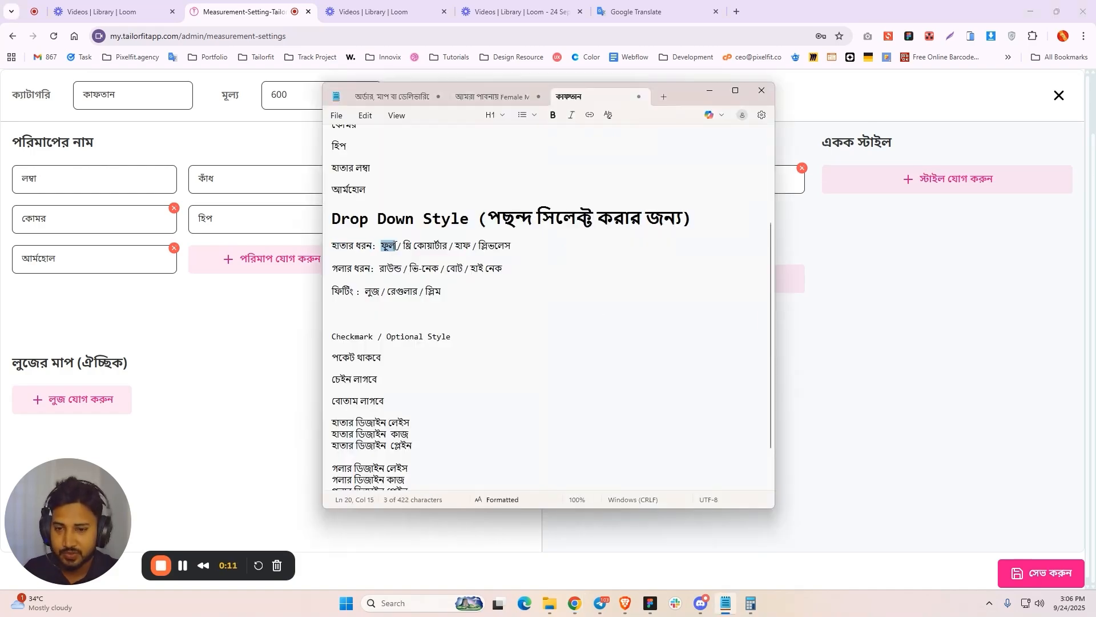
pyautogui.rightClick(391, 247)
pyautogui.click(446, 262)
pyautogui.click(816, 246)
pyautogui.rightClick(573, 220)
pyautogui.click(619, 353)
pyautogui.doubleClick(566, 177)
pyautogui.click(626, 217)
# Add a second sub-category under হাতার ধরন with থ্রি কোয়ার্টার copied from the notes
pyautogui.click(627, 246)
pyautogui.click(726, 603)
pyautogui.moveTo(448, 246); pyautogui.dragTo(398, 245)
pyautogui.rightClick(421, 247)
pyautogui.click(476, 259)
pyautogui.rightClick(600, 259)
pyautogui.click(644, 392)
# Add a third sub-category under হাতার ধরন with হাফ copied from the notes
pyautogui.click(726, 604)
pyautogui.doubleClick(462, 246)
pyautogui.click(308, 357)
pyautogui.click(616, 286)
pyautogui.click(609, 301)
pyautogui.hotkey('ctrl', 'v')
# Add স্লিভলেস as the fourth sleeve sub-category and append হাতার to the থ্রি কোয়ার্টার and হাফ names
pyautogui.click(726, 604)
pyautogui.doubleClick(496, 245)
pyautogui.click(616, 326)
pyautogui.click(595, 340)
pyautogui.hotkey('ctrl', 'v')
pyautogui.doubleClick(603, 219)
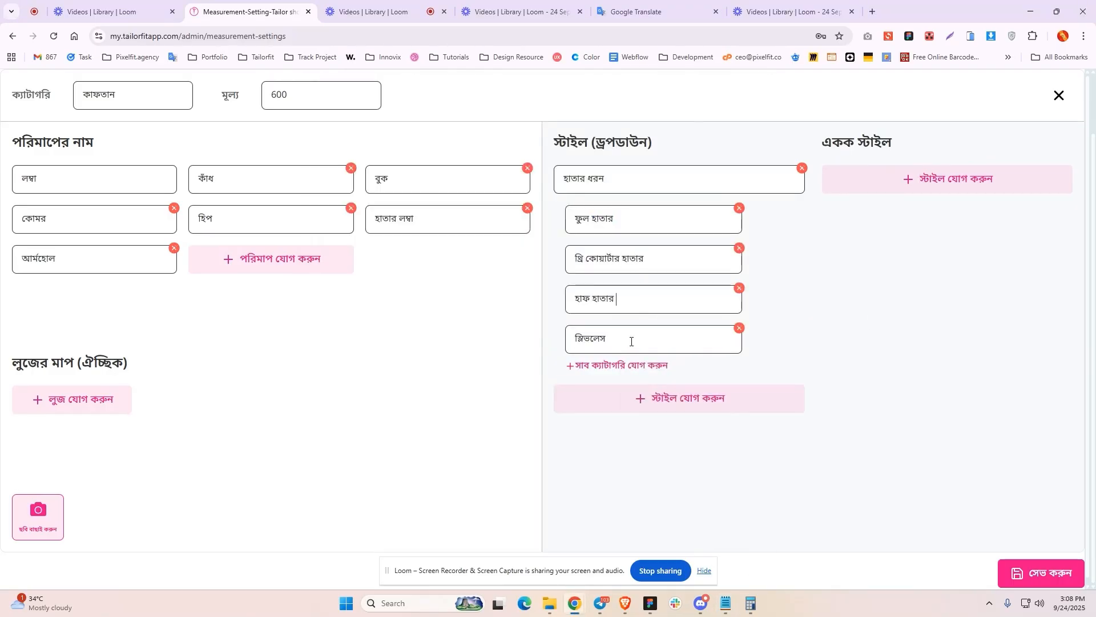
# Add a second dropdown style group and name its category গলার ধরন from the notes
pyautogui.click(637, 398)
pyautogui.click(726, 604)
pyautogui.moveTo(370, 268); pyautogui.dragTo(439, 269)
pyautogui.click(302, 320)
pyautogui.click(622, 394)
pyautogui.hotkey('ctrl', 'v')
# Fill the first two sub-categories under গলার ধরন with রাউন্ড and ভি-নেক from the notes
pyautogui.click(726, 603)
pyautogui.click(303, 320)
pyautogui.click(622, 432)
pyautogui.hotkey('ctrl', 'v')
pyautogui.click(726, 603)
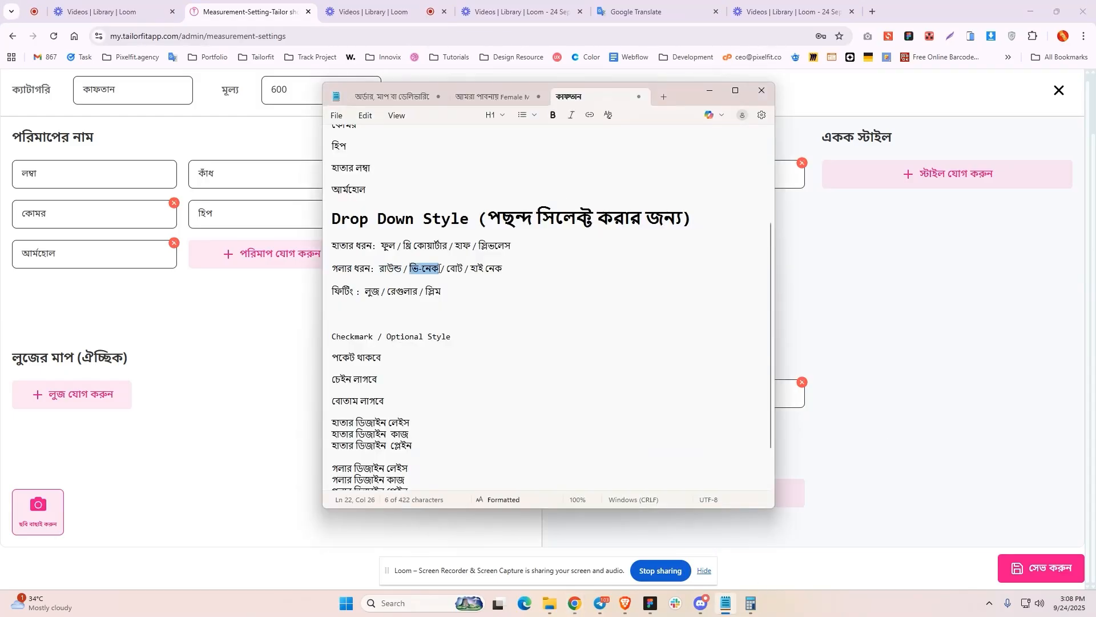
pyautogui.click(303, 320)
pyautogui.click(623, 461)
pyautogui.click(624, 499)
pyautogui.click(624, 418)
# Add a third sub-category under গলার ধরন with বোট copied from the notes
pyautogui.click(726, 603)
pyautogui.doubleClick(454, 268)
pyautogui.hotkey('ctrl', 'v')
pyautogui.click(700, 604)
pyautogui.click(726, 603)
pyautogui.doubleClick(476, 268)
pyautogui.click(271, 487)
pyautogui.scroll(-1, 624, 461)
pyautogui.click(624, 461)
pyautogui.hotkey('ctrl', 'v')
# Enter হাই নেক as the fourth neck sub-category and append গলা to all four neck names
pyautogui.click(726, 602)
pyautogui.moveTo(471, 269); pyautogui.dragTo(505, 269)
pyautogui.click(285, 400)
pyautogui.hotkey('ctrl', 'v')
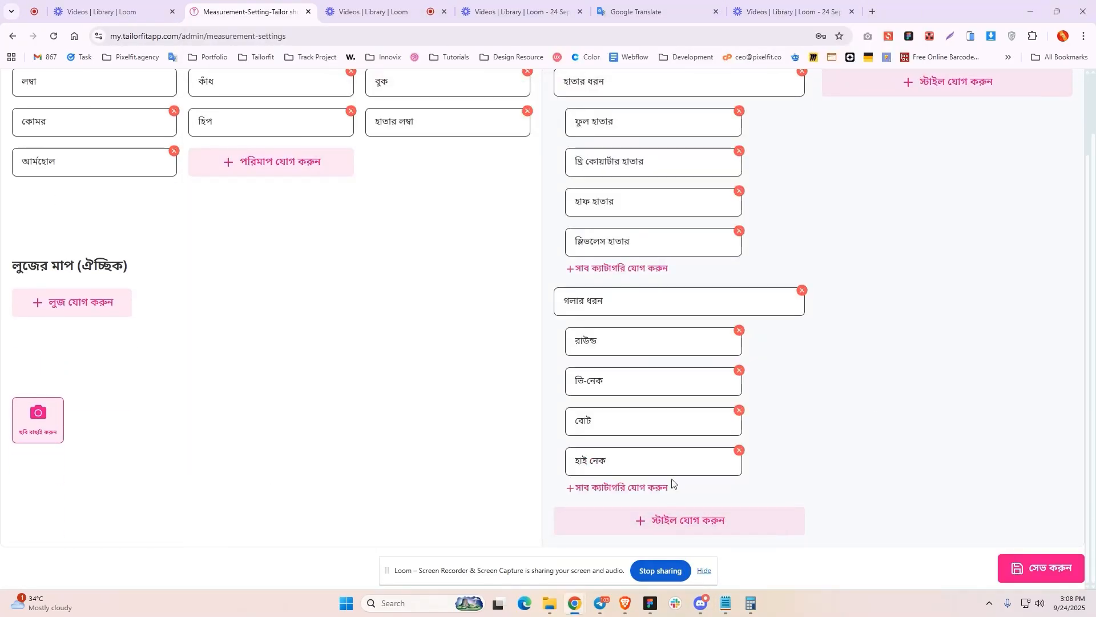
pyautogui.click(617, 342)
pyautogui.hotkey('ctrl', 'v')
# Add a third dropdown style group named ফিটিং from the notes and give it four sub-category fields
pyautogui.click(678, 521)
pyautogui.click(726, 603)
pyautogui.doubleClick(344, 292)
pyautogui.click(286, 399)
pyautogui.scroll(-2, 656, 391)
pyautogui.click(652, 421)
pyautogui.hotkey('ctrl', 'v')
pyautogui.click(648, 486)
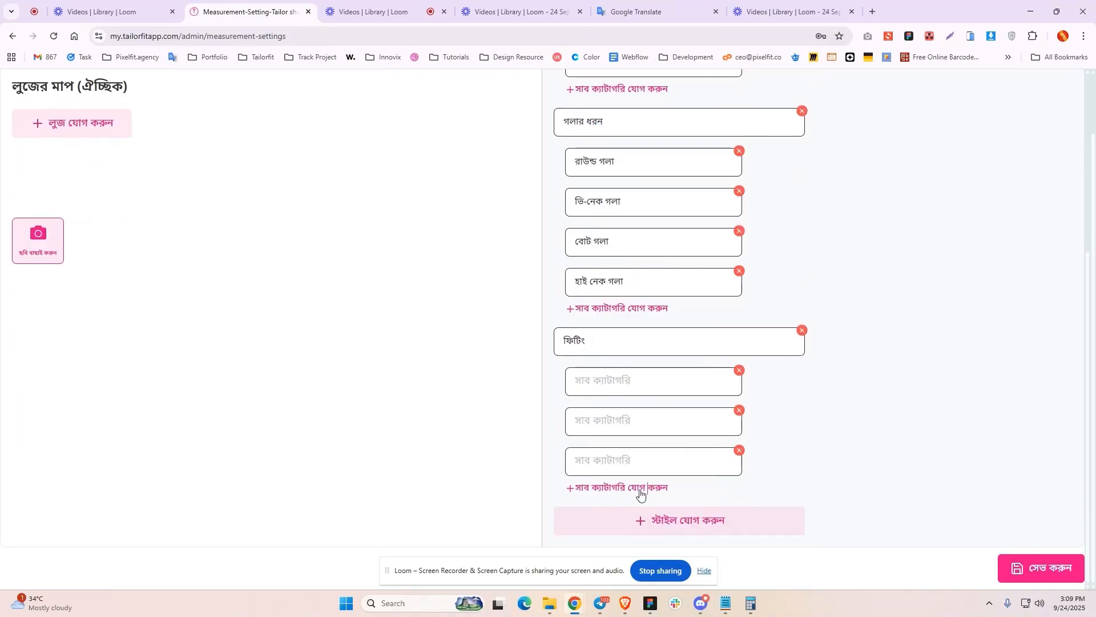
pyautogui.click(639, 487)
# Name the first sub-category under ফিটিং লুজ ফিটিং, taking লুজ from the notes
pyautogui.click(725, 602)
pyautogui.click(792, 384)
pyautogui.click(639, 380)
pyautogui.hotkey('ctrl', 'v')
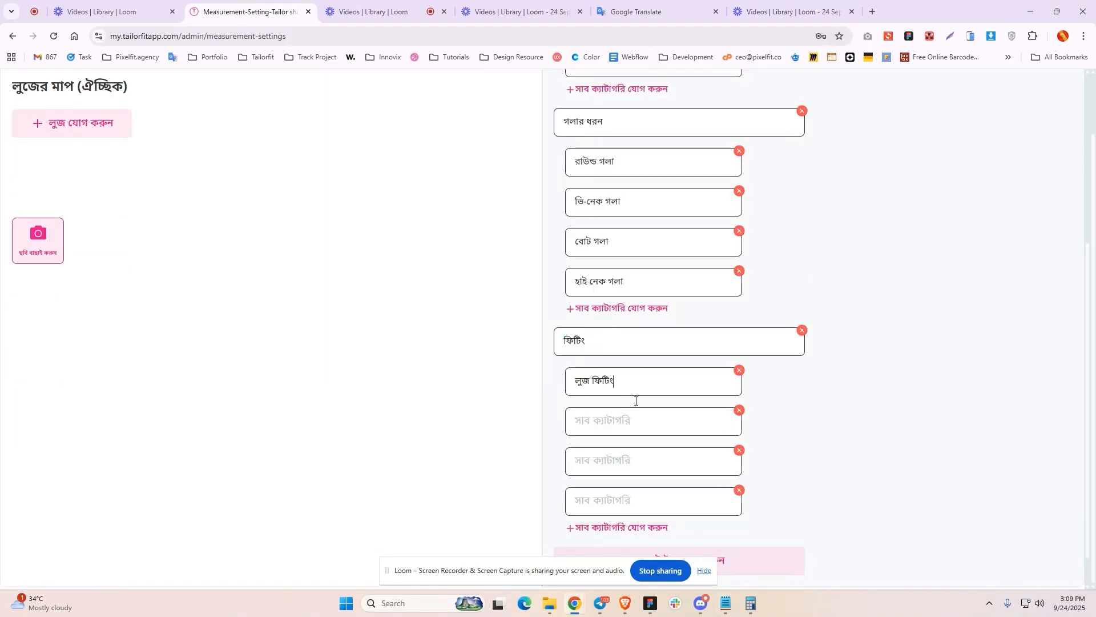
pyautogui.write('ফিটিং')
# Enter রেগুলার from the notes as the second sub-category under ফিটিং
pyautogui.click(725, 603)
pyautogui.doubleClick(403, 291)
pyautogui.click(792, 400)
pyautogui.click(640, 421)
pyautogui.hotkey('ctrl', 'v')
# Enter স্লিম from the notes as the third ফিটিং sub-category and delete the unused fourth field
pyautogui.click(726, 603)
pyautogui.doubleClick(433, 293)
pyautogui.click(642, 423)
pyautogui.hotkey('ctrl', 'v')
pyautogui.click(640, 462)
pyautogui.hotkey('ctrl', 'v')
pyautogui.click(626, 501)
pyautogui.click(739, 490)
pyautogui.scroll(5, 768, 539)
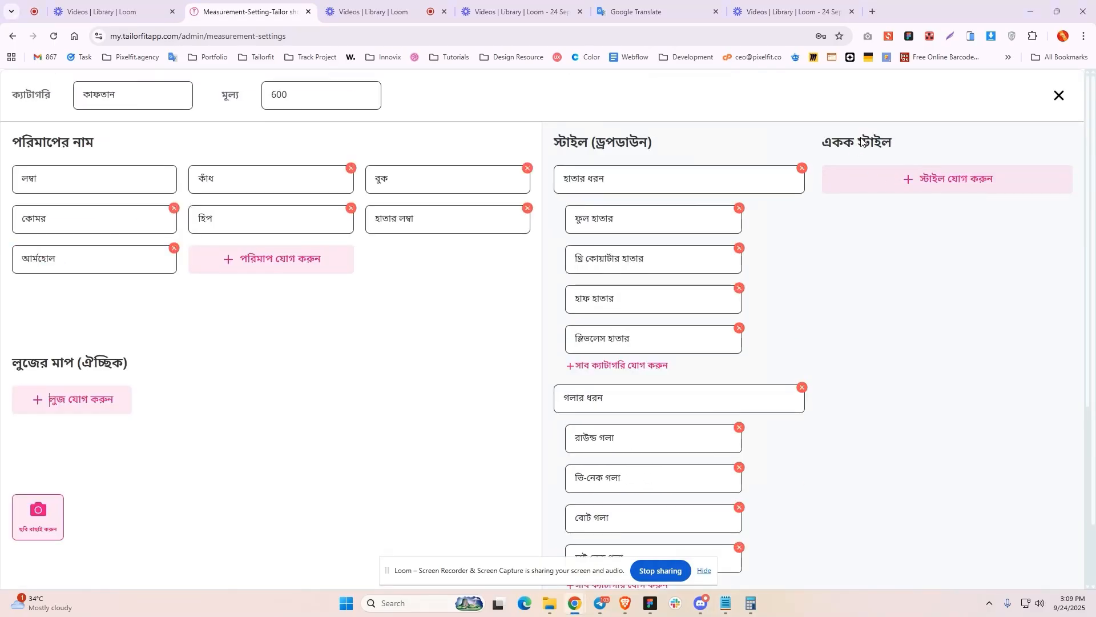
# Add eight empty category fields under একক স্টাইল
pyautogui.click(930, 180)
pyautogui.click(908, 223)
pyautogui.click(915, 263)
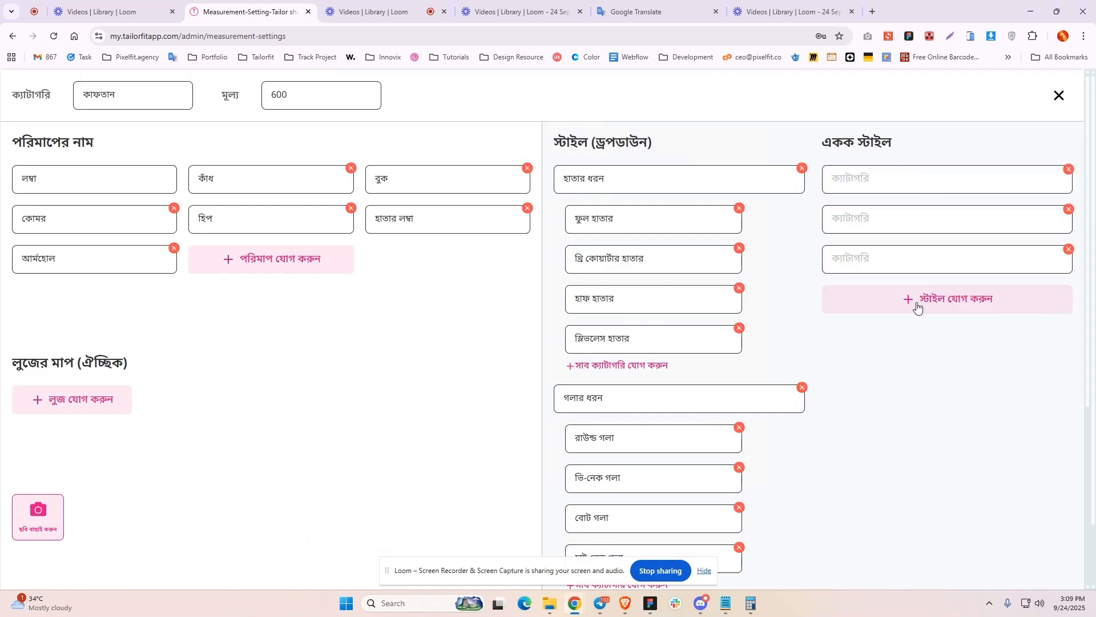
pyautogui.click(918, 305)
pyautogui.click(917, 346)
pyautogui.click(907, 380)
pyautogui.click(910, 423)
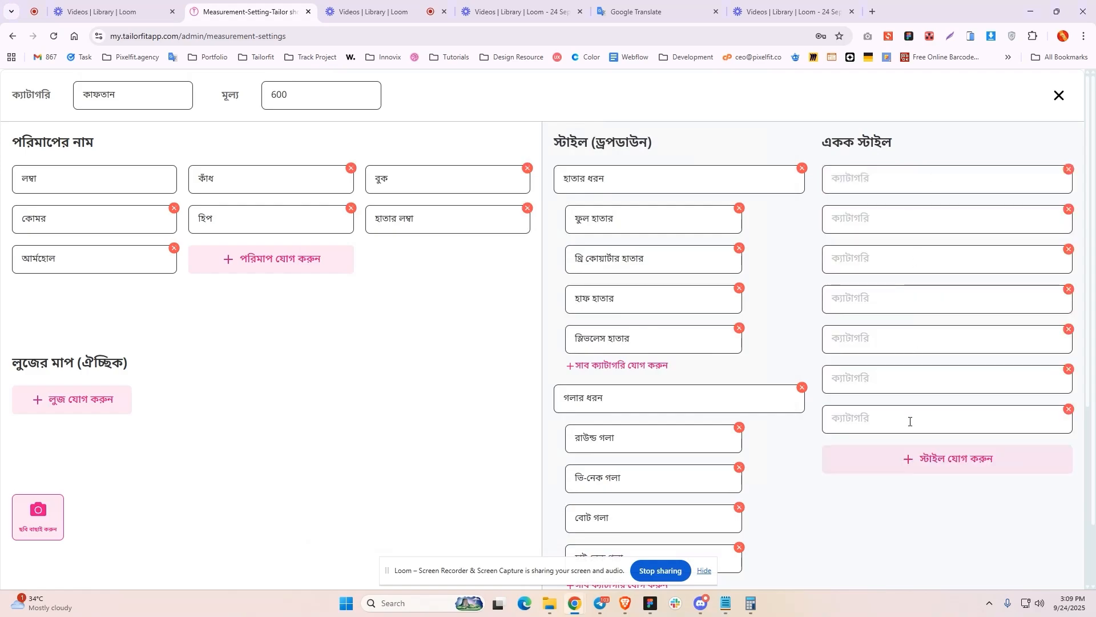
pyautogui.click(909, 464)
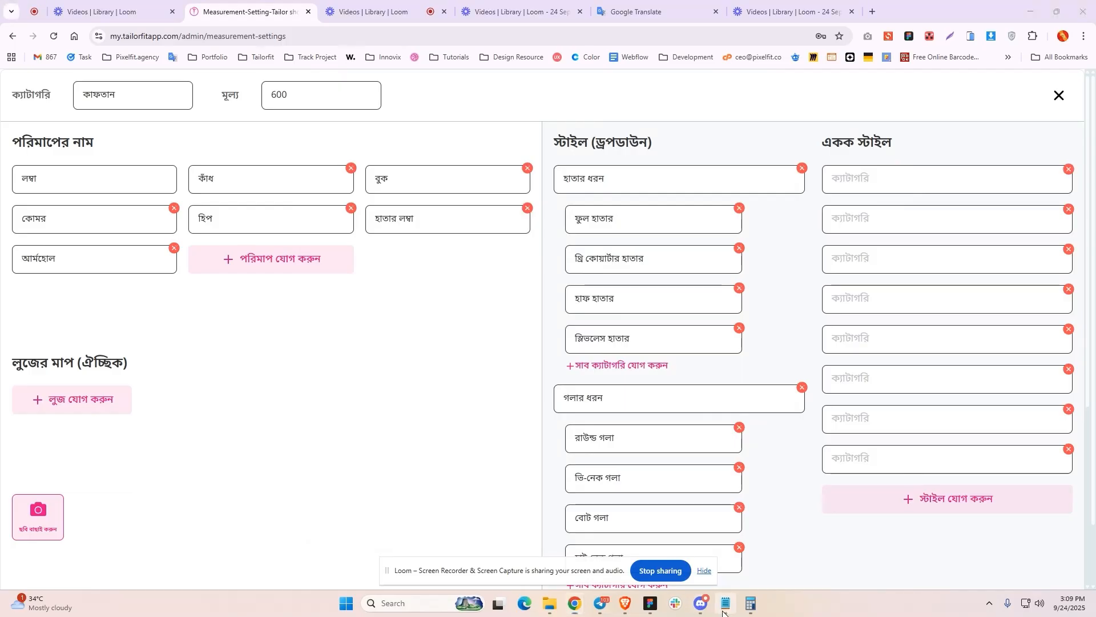
# Fill the first two একক স্টাইল fields with পকেট থাকবে and চেইন লাগবে from the notes
pyautogui.click(724, 612)
pyautogui.hotkey('ctrl', 'c')
pyautogui.click(889, 181)
pyautogui.moveTo(399, 305); pyautogui.dragTo(332, 349)
pyautogui.hotkey('ctrl', 'v')
pyautogui.hotkey('alt', 'Tab')
pyautogui.click(925, 217)
pyautogui.hotkey('ctrl', 'v')
# Fill the third একক স্টাইল field with বোতাম লাগবে copied from the notes
pyautogui.hotkey('alt', 'Tab')
pyautogui.hotkey('ctrl', 'c')
pyautogui.hotkey('alt', 'Tab')
pyautogui.click(888, 258)
pyautogui.hotkey('ctrl', 'v')
# Fill the fourth and fifth একক স্টাইল fields with হাতার ডিজাইন লেইস and হাতার ডিজাইন কাজ from the notes
pyautogui.hotkey('alt', 'Tab')
pyautogui.moveTo(411, 371); pyautogui.dragTo(333, 372)
pyautogui.click(861, 297)
pyautogui.hotkey('ctrl', 'v')
pyautogui.hotkey('alt', 'Tab')
pyautogui.moveTo(414, 384); pyautogui.dragTo(332, 383)
pyautogui.click(861, 339)
pyautogui.hotkey('ctrl', 'v')
# Fill the sixth and seventh একক স্টাইল fields with হাতার ডিজাইন প্লেইন and গলার ডিজাইন লেইস from the notes
pyautogui.hotkey('alt', 'Tab')
pyautogui.moveTo(414, 396); pyautogui.dragTo(333, 395)
pyautogui.click(881, 374)
pyautogui.hotkey('ctrl', 'v')
pyautogui.moveTo(410, 418); pyautogui.dragTo(332, 417)
pyautogui.click(900, 412)
pyautogui.hotkey('ctrl', 'v')
# Fill the eighth একক স্টাইল field with গলার ডিজাইন কাজ copied from the notes
pyautogui.scroll(-3, 900, 406)
pyautogui.hotkey('alt', 'Tab')
pyautogui.click(836, 290)
pyautogui.moveTo(404, 428); pyautogui.dragTo(324, 446)
pyautogui.hotkey('ctrl', 'v')
# Add a ninth একক স্টাইল field and fill it with গলার ডিজাইন প্লেইন from the notes
pyautogui.hotkey('alt', 'Tab')
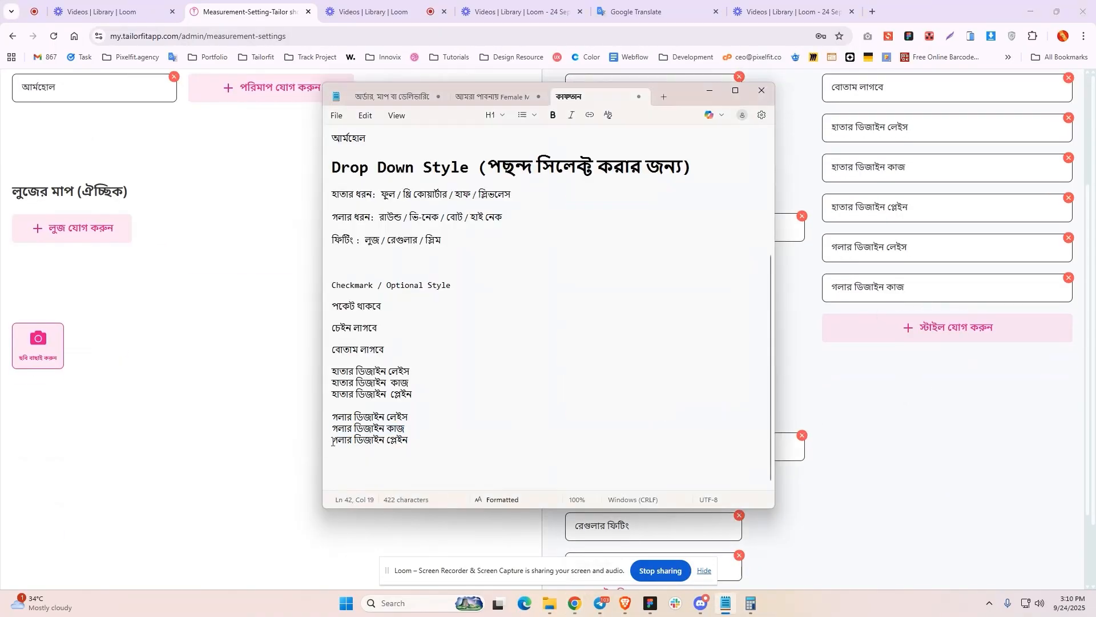
pyautogui.click(876, 328)
pyautogui.hotkey('ctrl', 'v')
pyautogui.click(705, 570)
pyautogui.scroll(3, 855, 375)
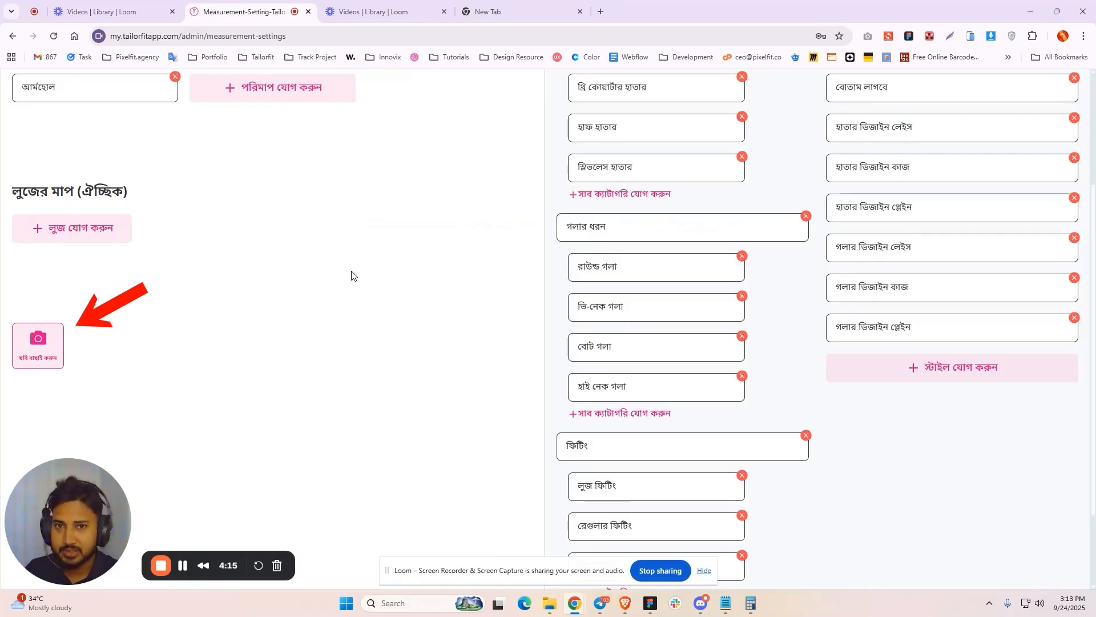
# Search Google in the empty browser tab for kaftan and refine the search to kaftan outline
pyautogui.click(497, 15)
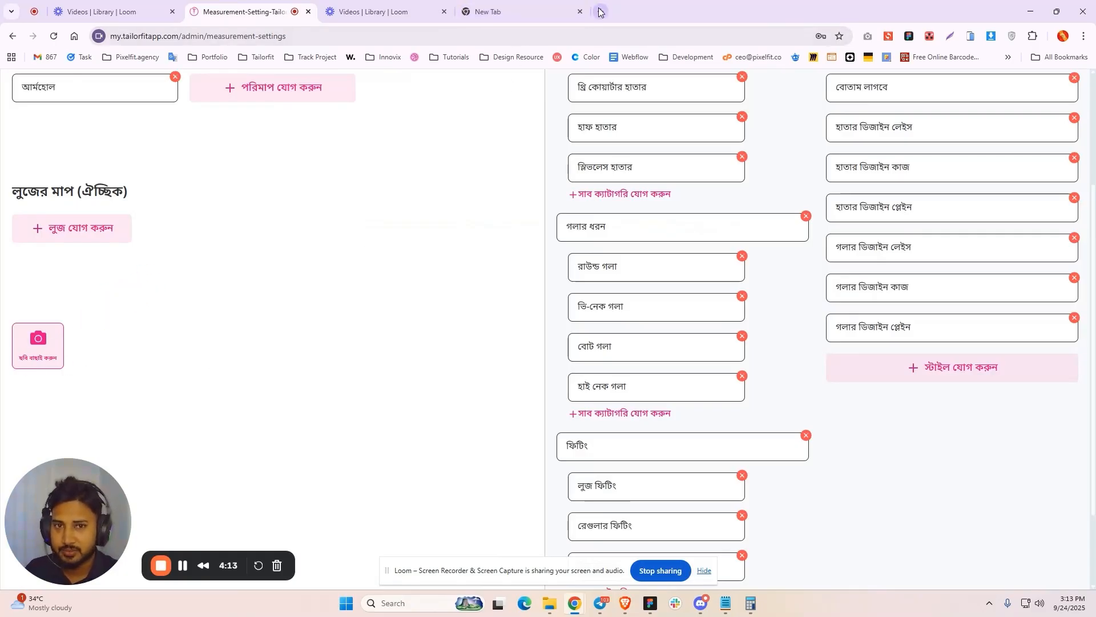
pyautogui.write('kat')
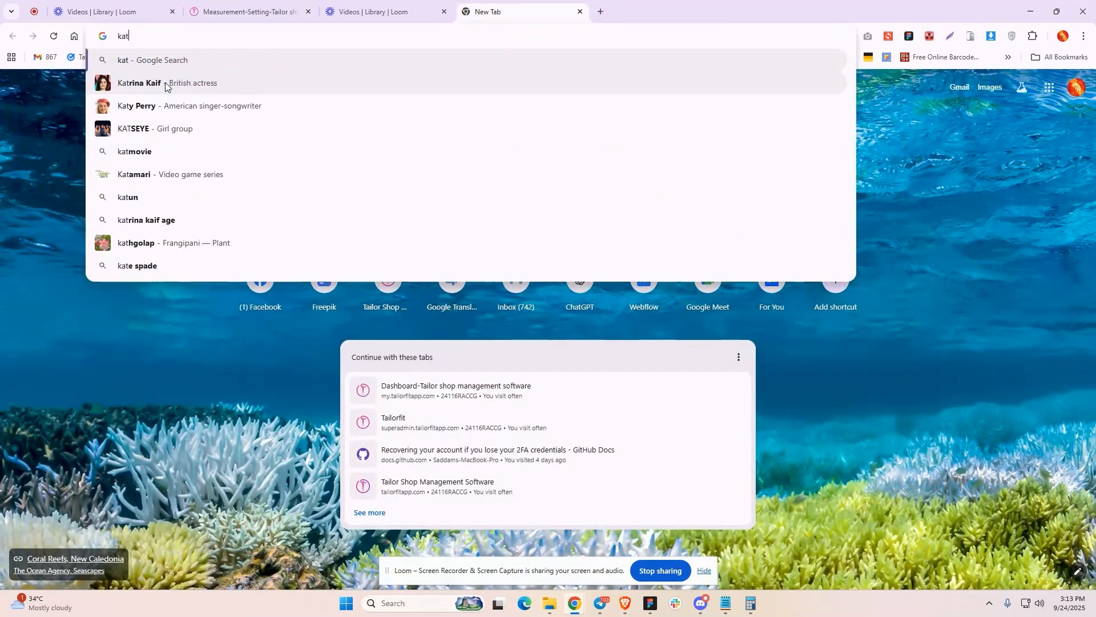
pyautogui.press('BackSpace')
pyautogui.write('ftan')
pyautogui.press('Return')
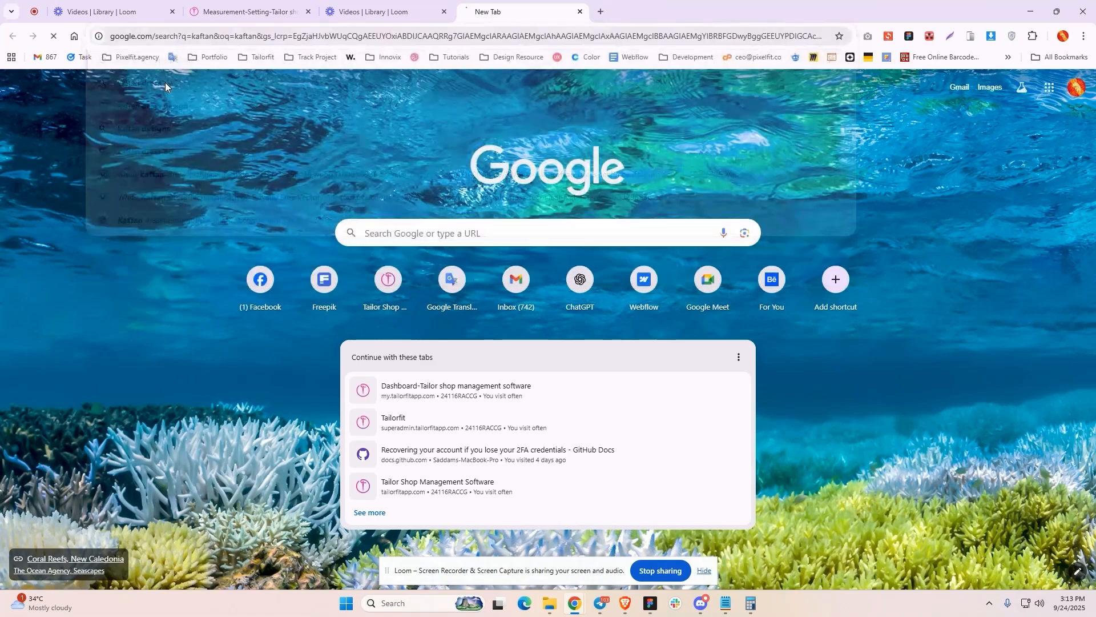
pyautogui.click(212, 93)
pyautogui.write('o')
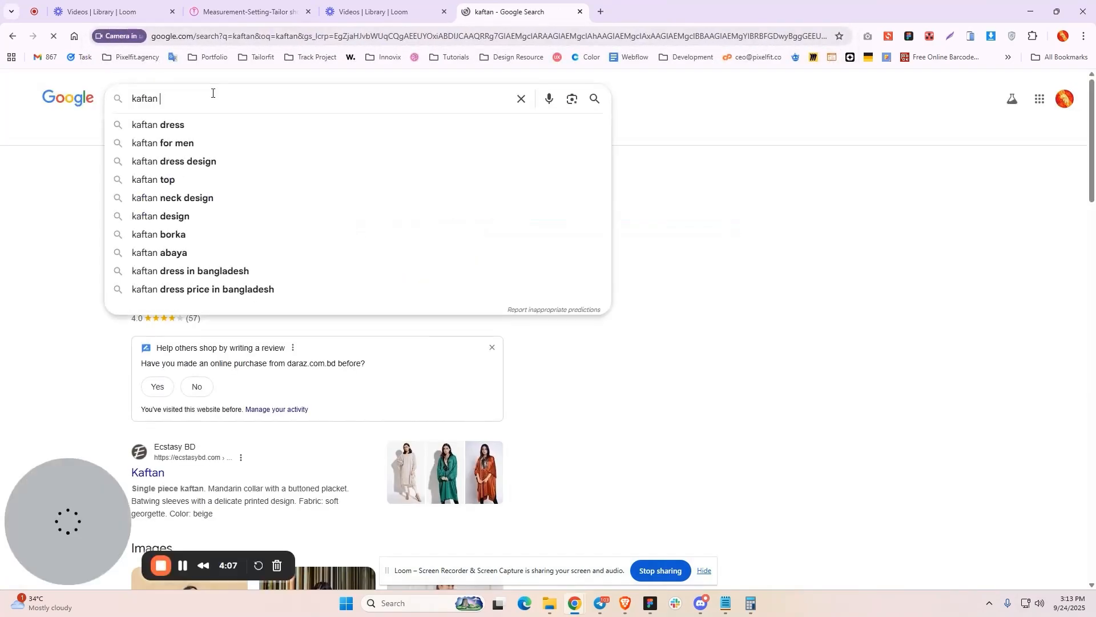
pyautogui.write('utline')
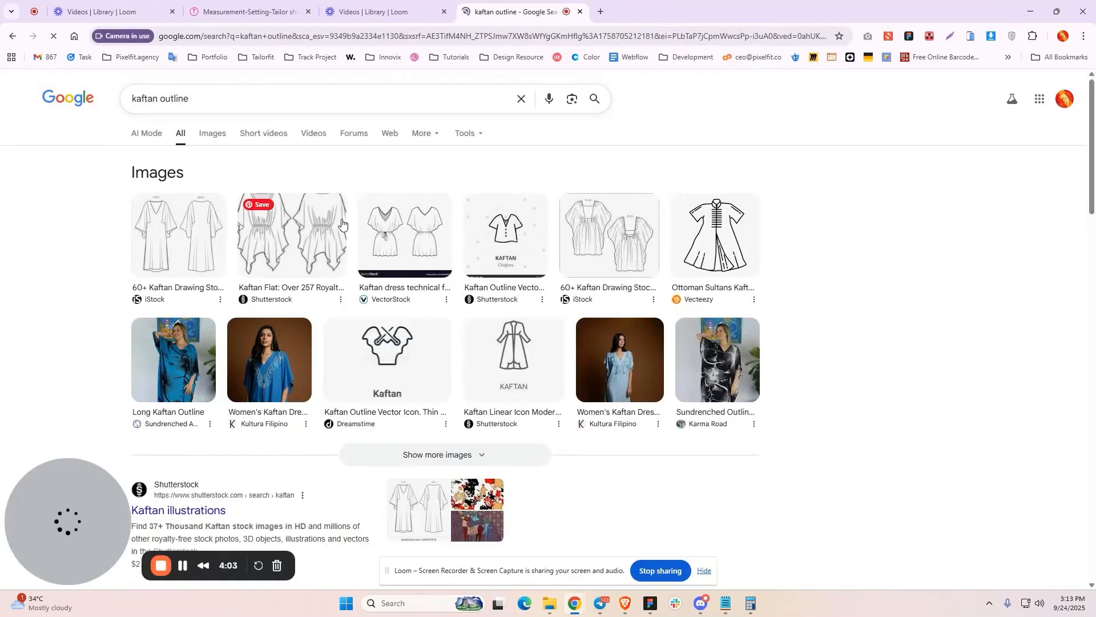
# Open the VectorStock V-neck kaftan dress drawing from the image results and view its image in a new tab
pyautogui.click(404, 252)
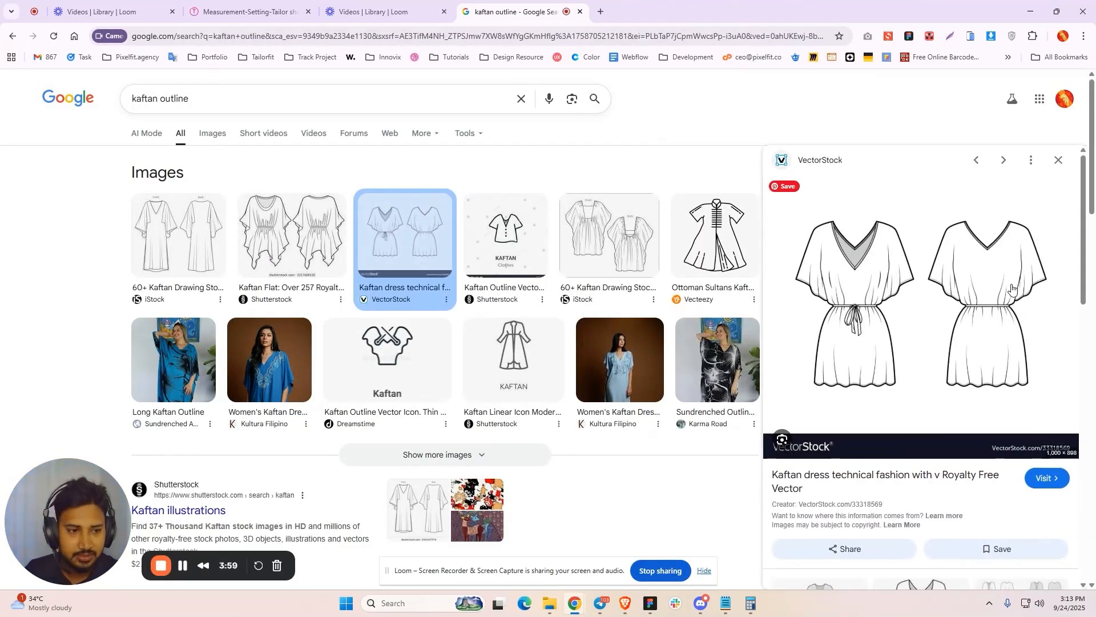
pyautogui.click(982, 298)
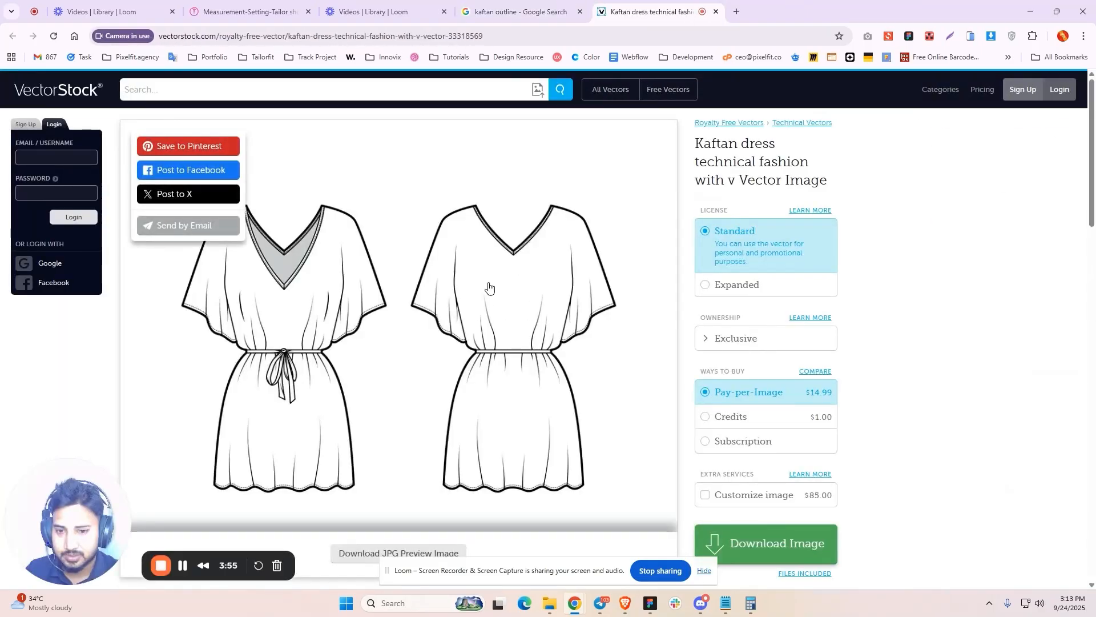
pyautogui.rightClick(492, 260)
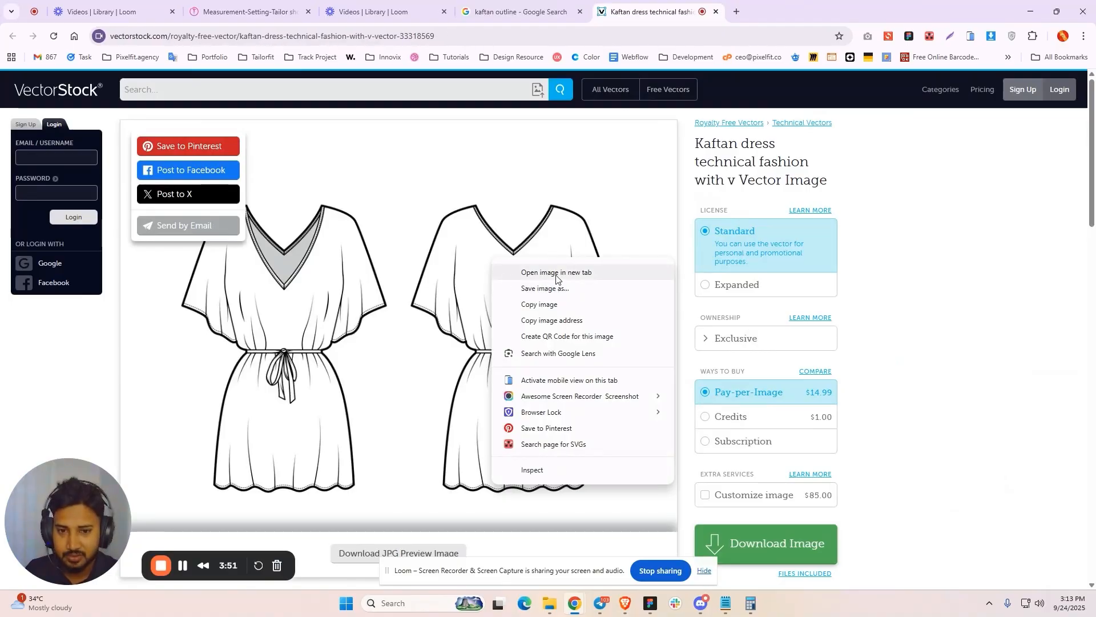
pyautogui.click(528, 273)
pyautogui.hotkey('ctrl', 'Tab')
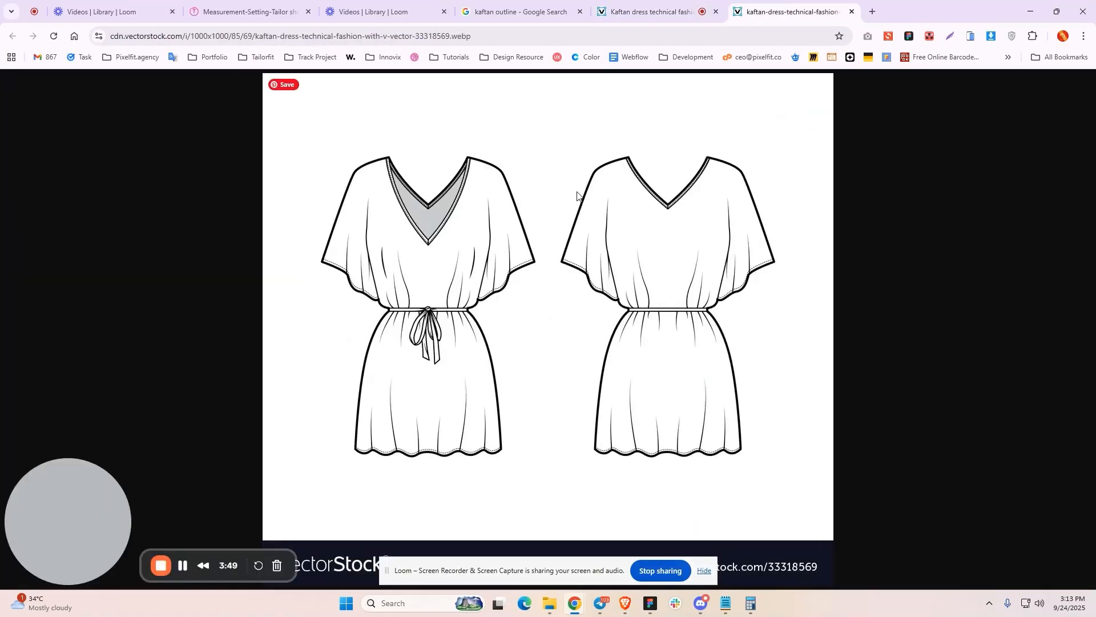
# Save the kaftan image to the Desktop under the name kaftan-dress
pyautogui.rightClick(629, 197)
pyautogui.click(701, 224)
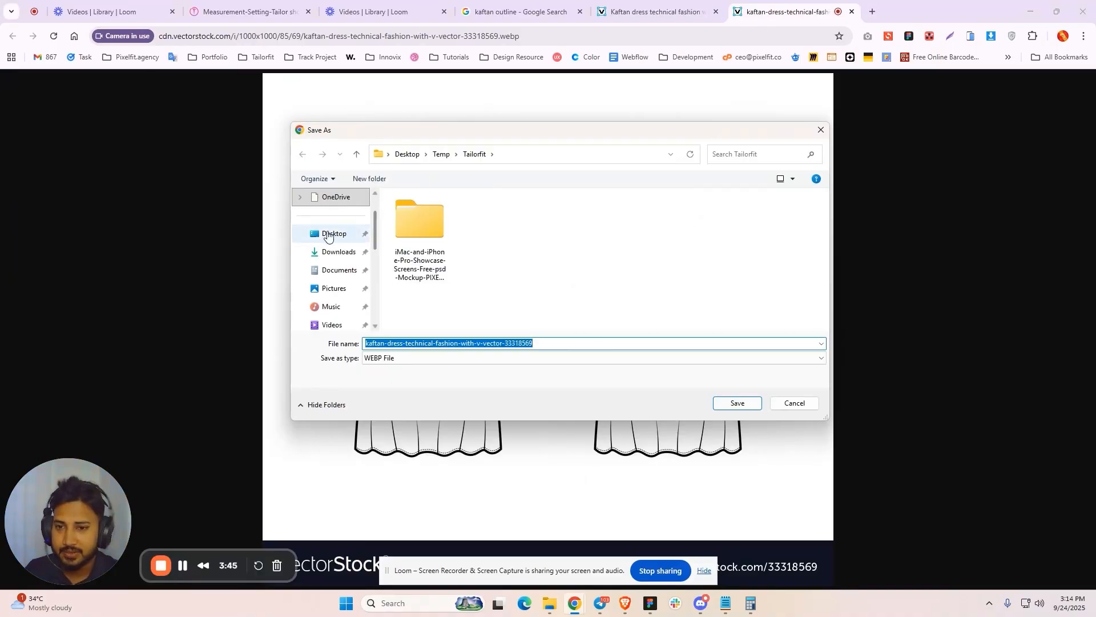
pyautogui.click(325, 235)
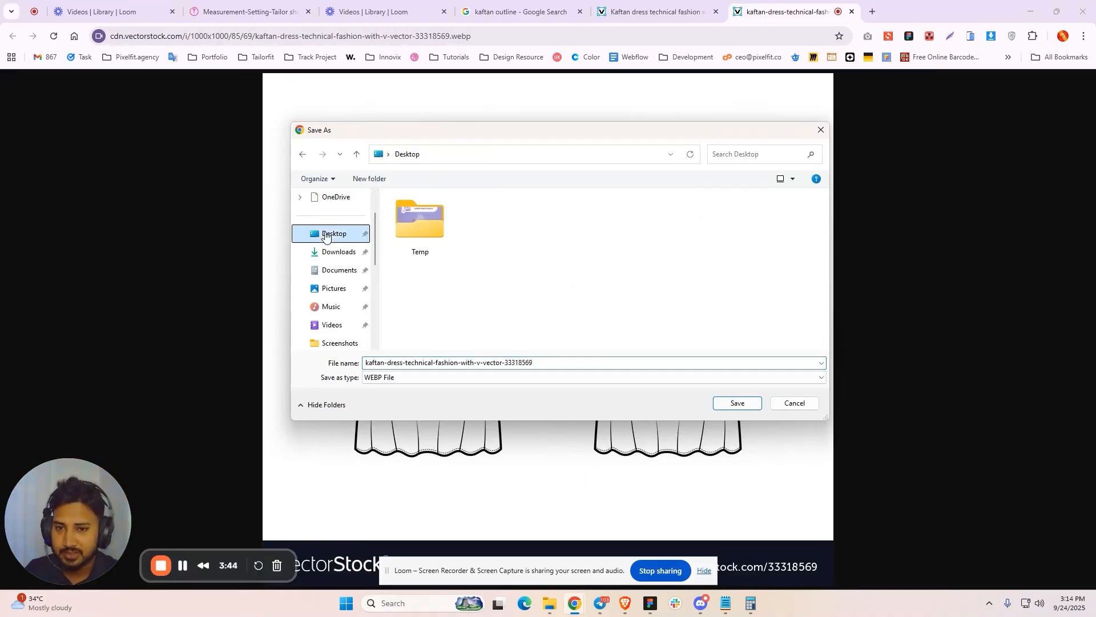
pyautogui.click(562, 361)
pyautogui.click(549, 361)
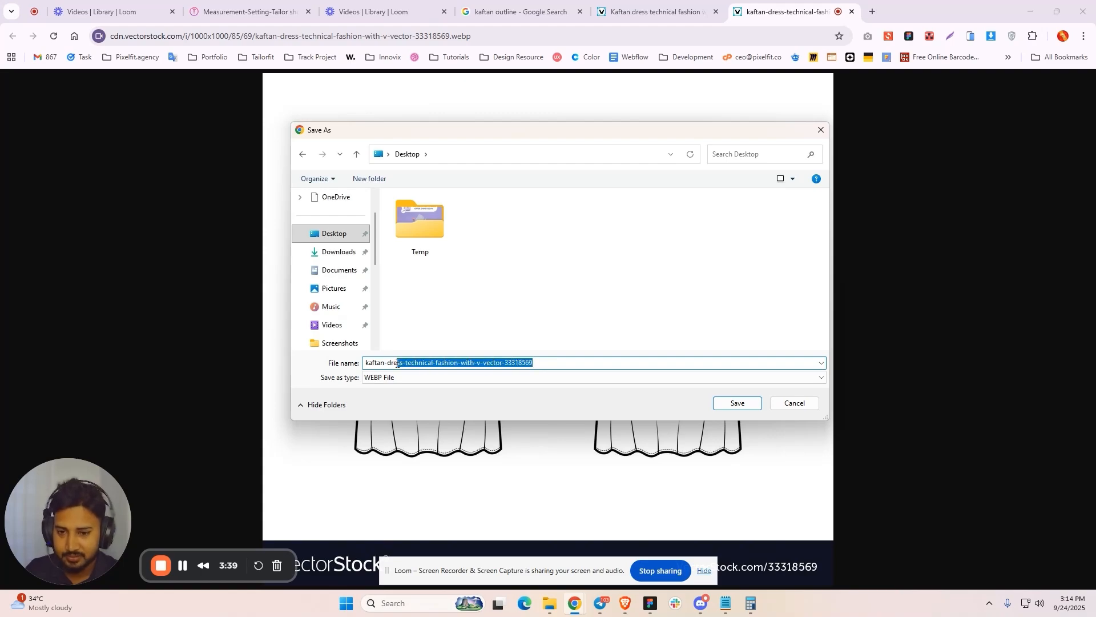
pyautogui.press('BackSpace')
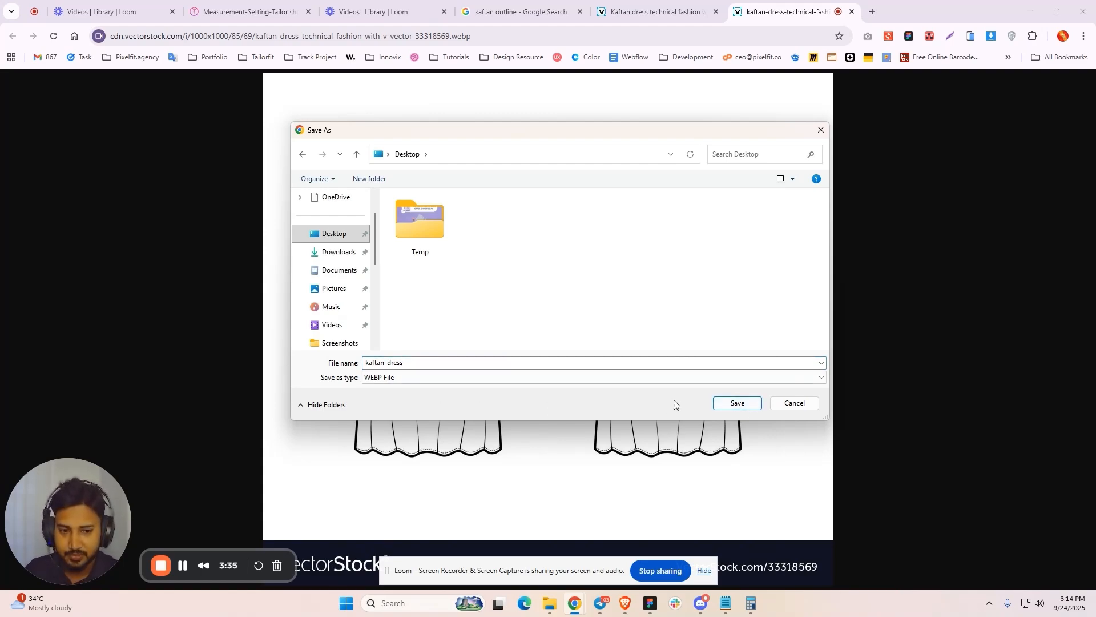
pyautogui.click(725, 407)
# Open the kaftan-dress image from the Desktop folder in Paint
pyautogui.moveTo(550, 603)
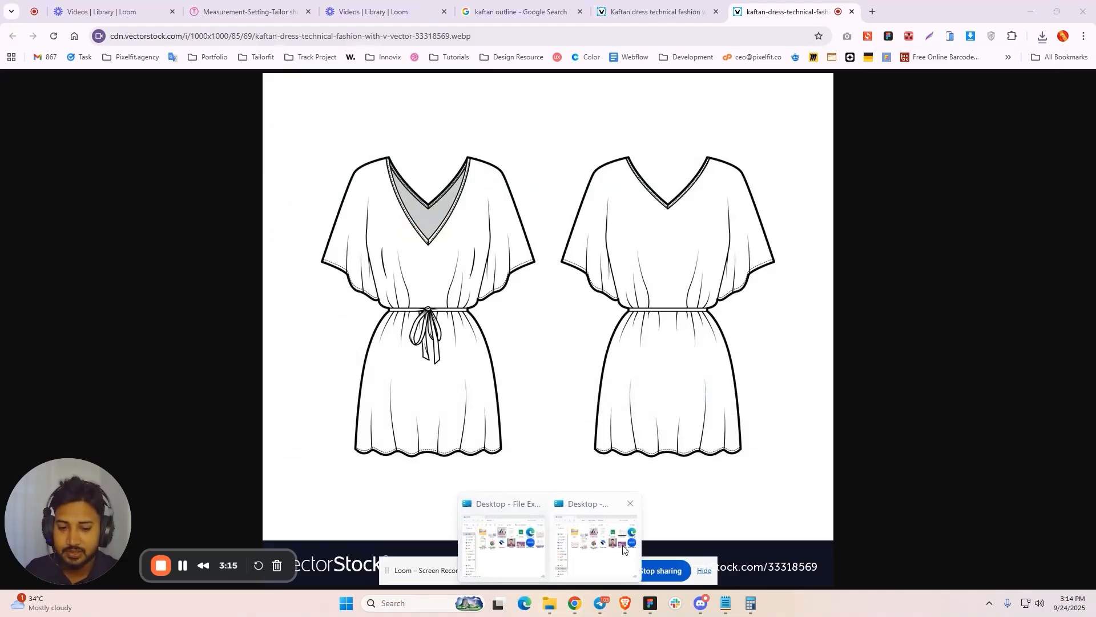
pyautogui.click(497, 534)
pyautogui.click(437, 123)
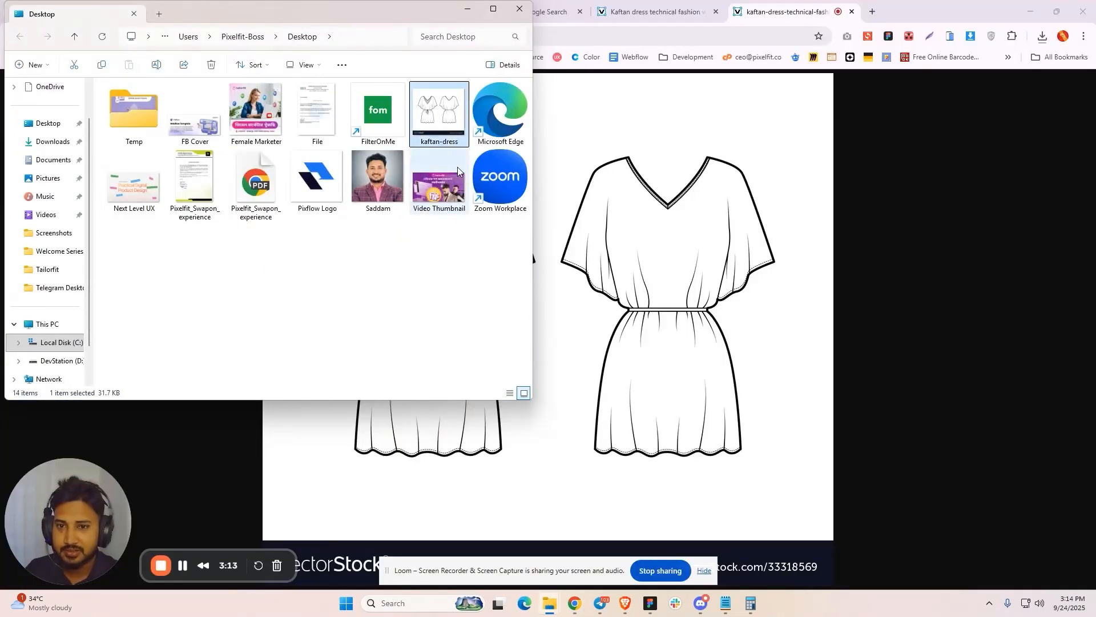
pyautogui.rightClick(433, 130)
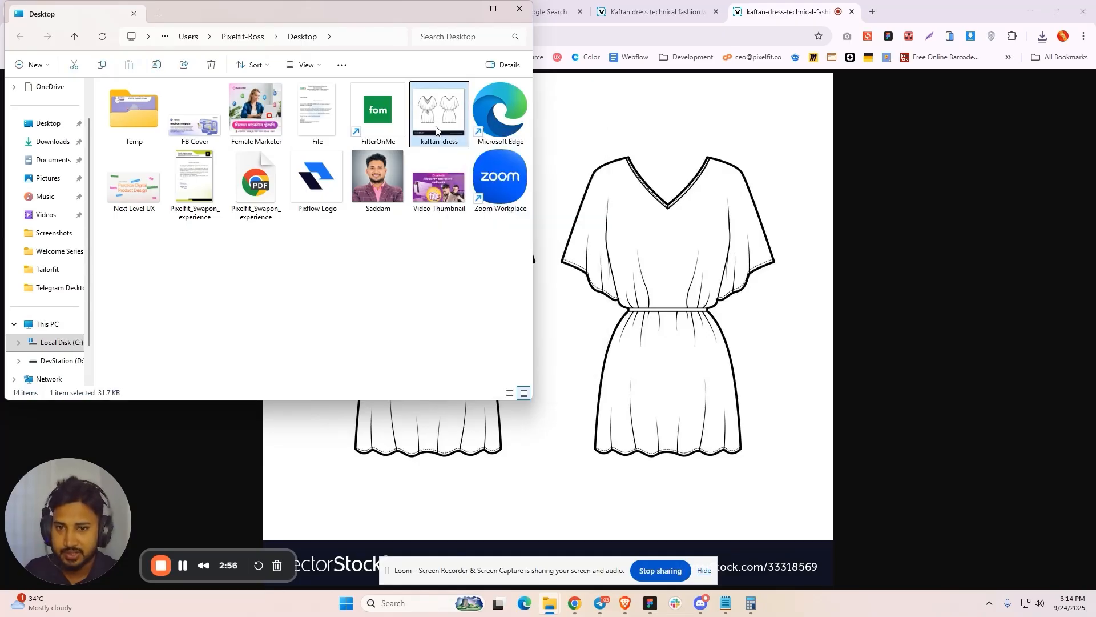
pyautogui.rightClick(436, 129)
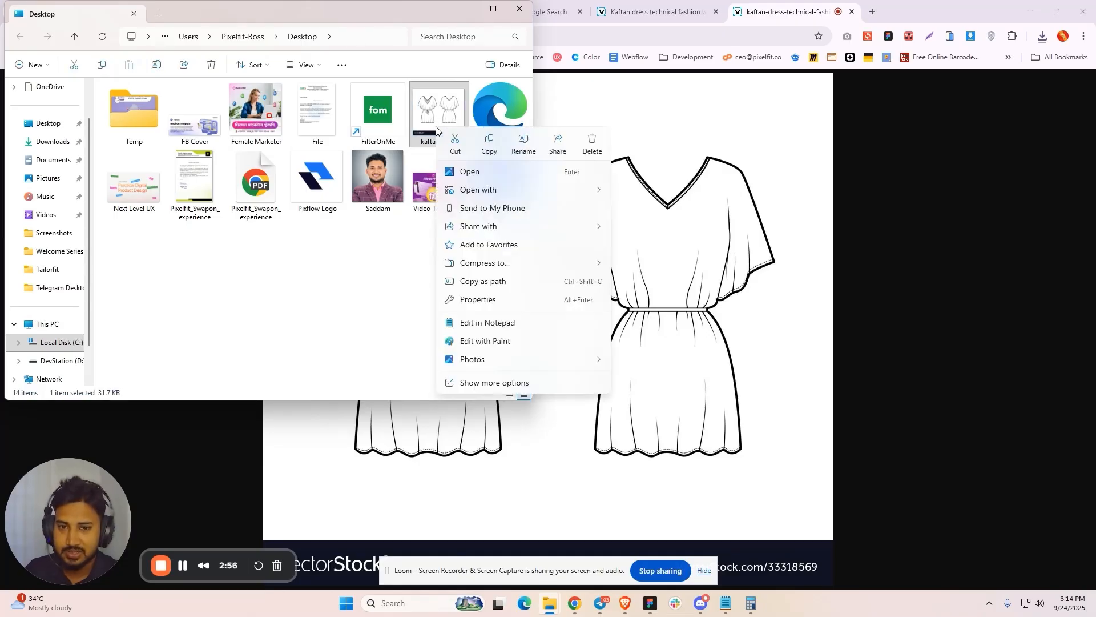
pyautogui.moveTo(489, 191)
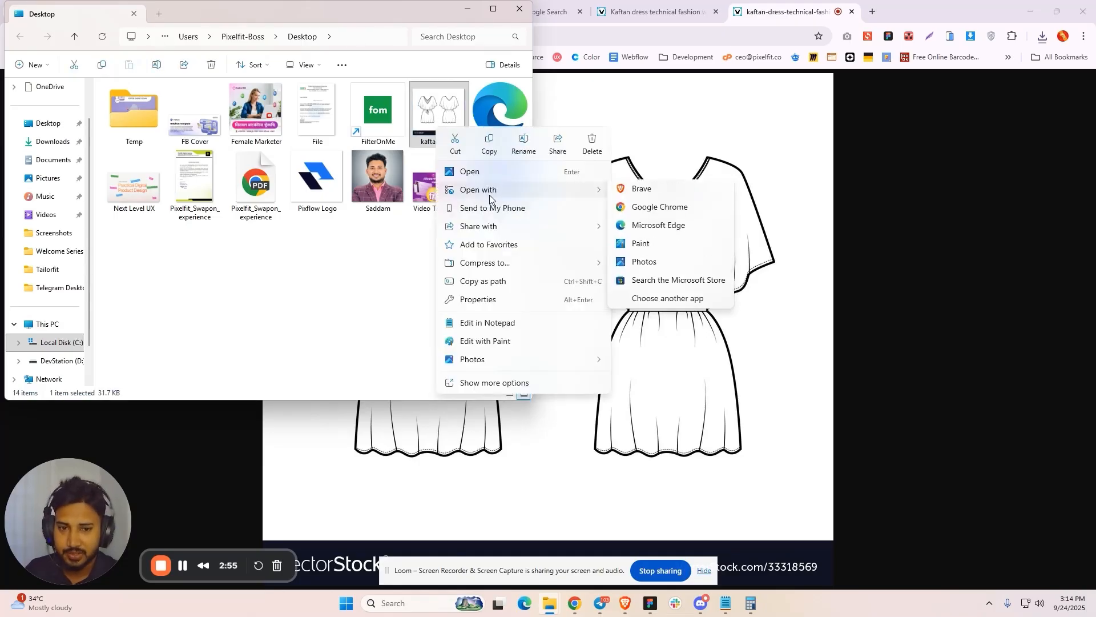
pyautogui.click(651, 249)
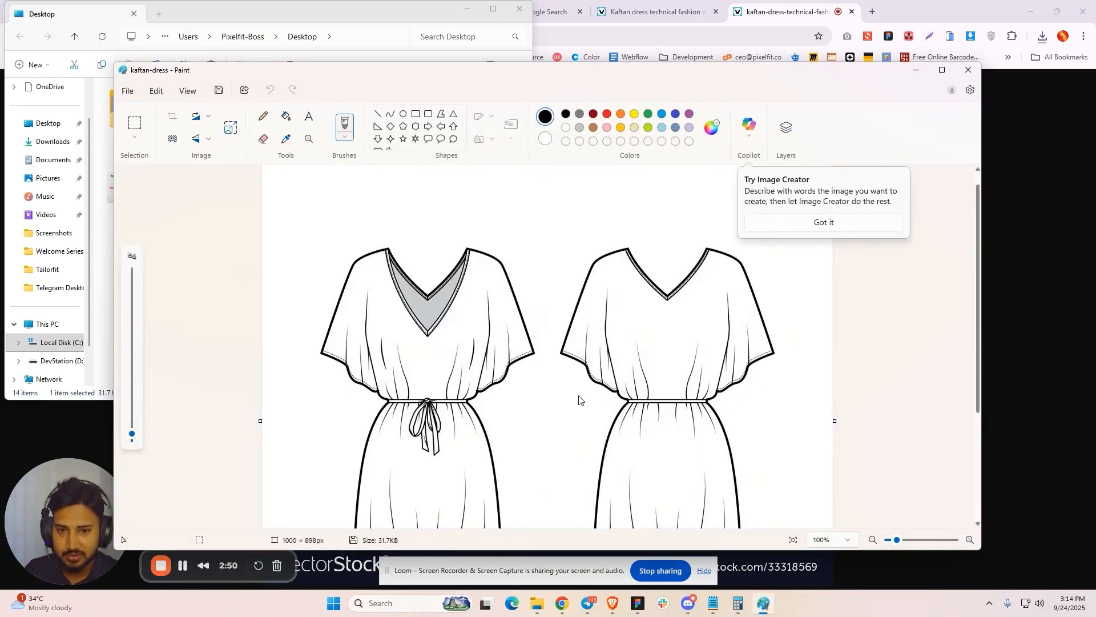
# Shorten the canvas from below to 757 px high to cut off the dark VectorStock banner
pyautogui.click(977, 386)
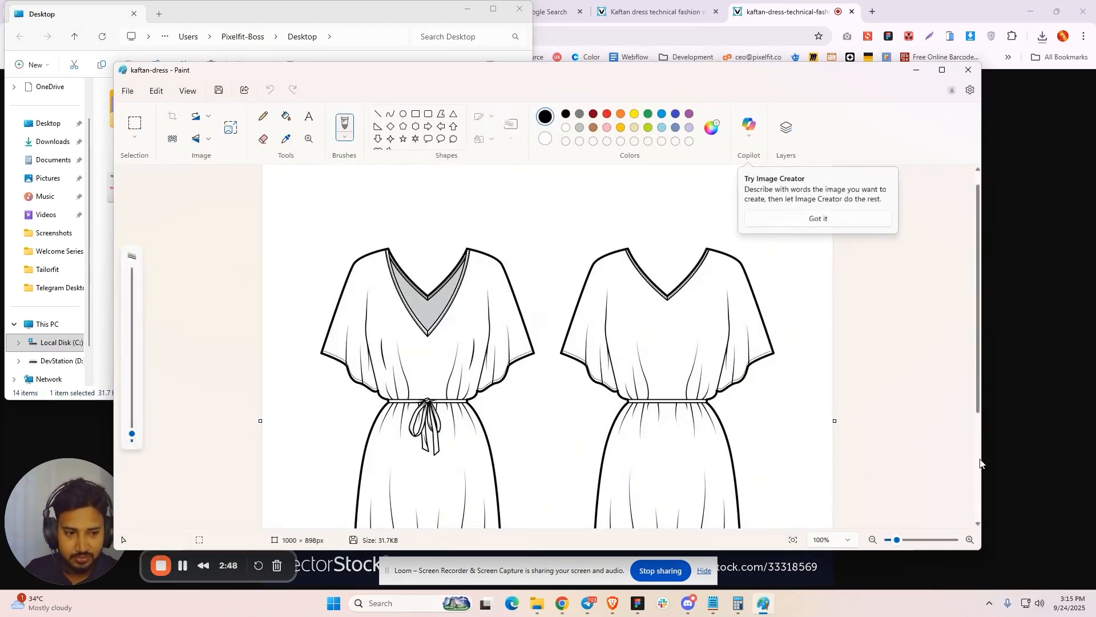
pyautogui.moveTo(975, 249); pyautogui.dragTo(702, 451)
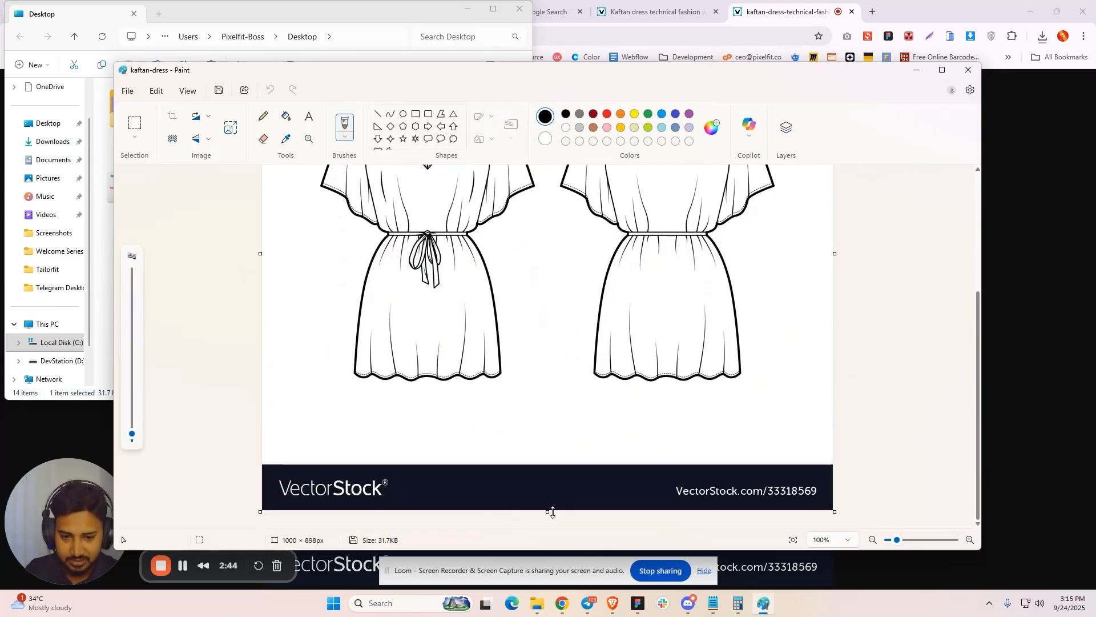
pyautogui.moveTo(541, 430); pyautogui.dragTo(541, 430)
pyautogui.scroll(4, 551, 420)
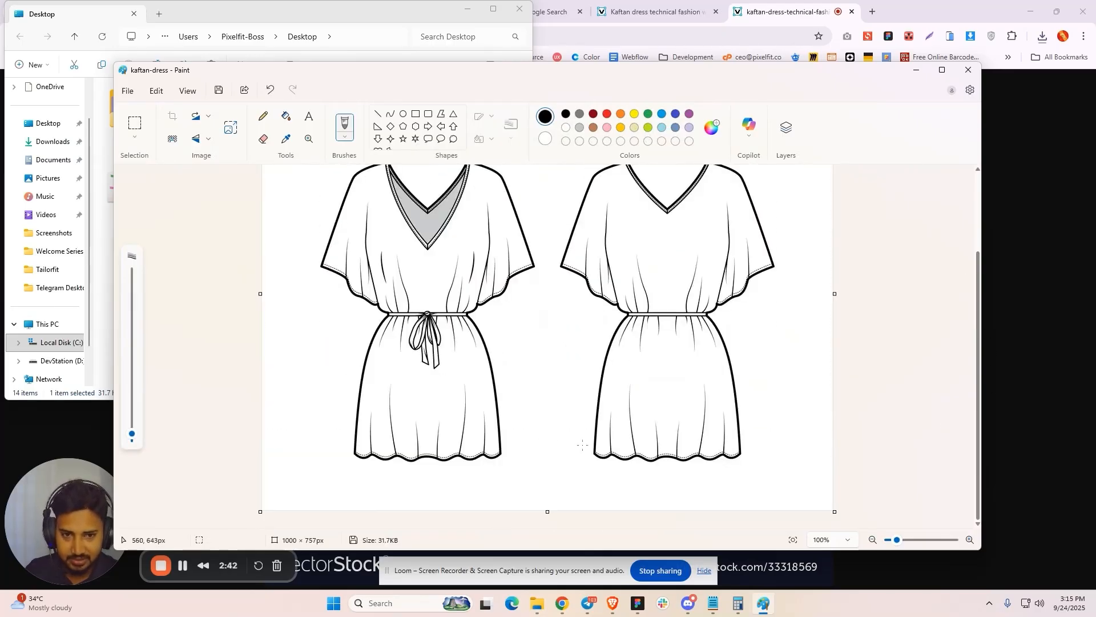
pyautogui.scroll(-2, 276, 364)
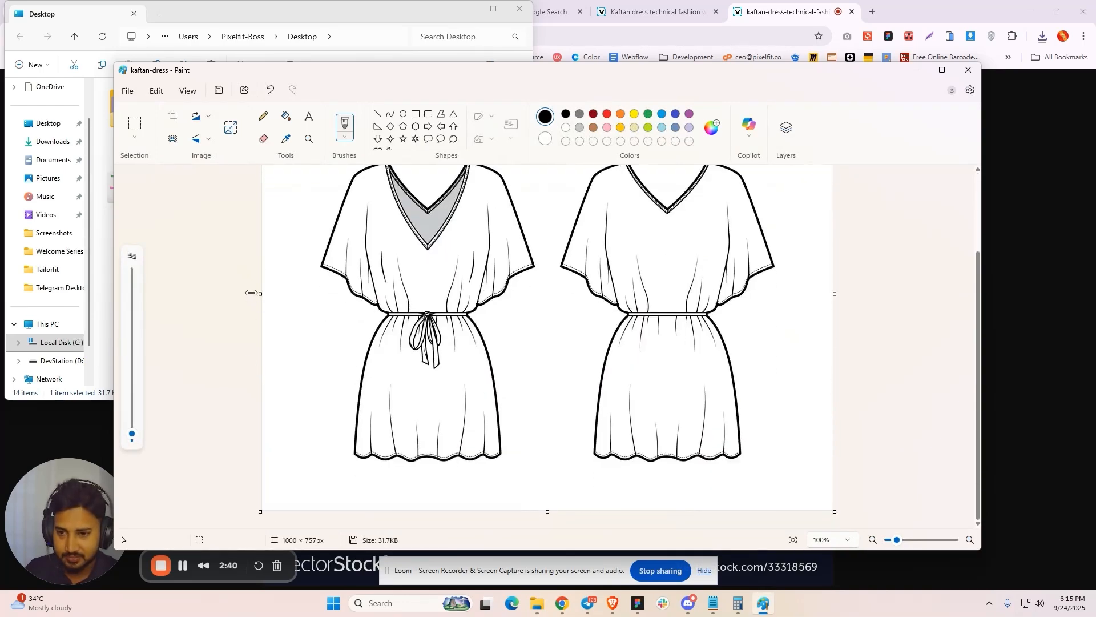
# Crop away the front-view dress and the spare side margin, narrowing the canvas to 433 px around the back view
pyautogui.moveTo(257, 294); pyautogui.dragTo(294, 294)
pyautogui.moveTo(552, 292); pyautogui.dragTo(549, 290)
pyautogui.scroll(2, 716, 371)
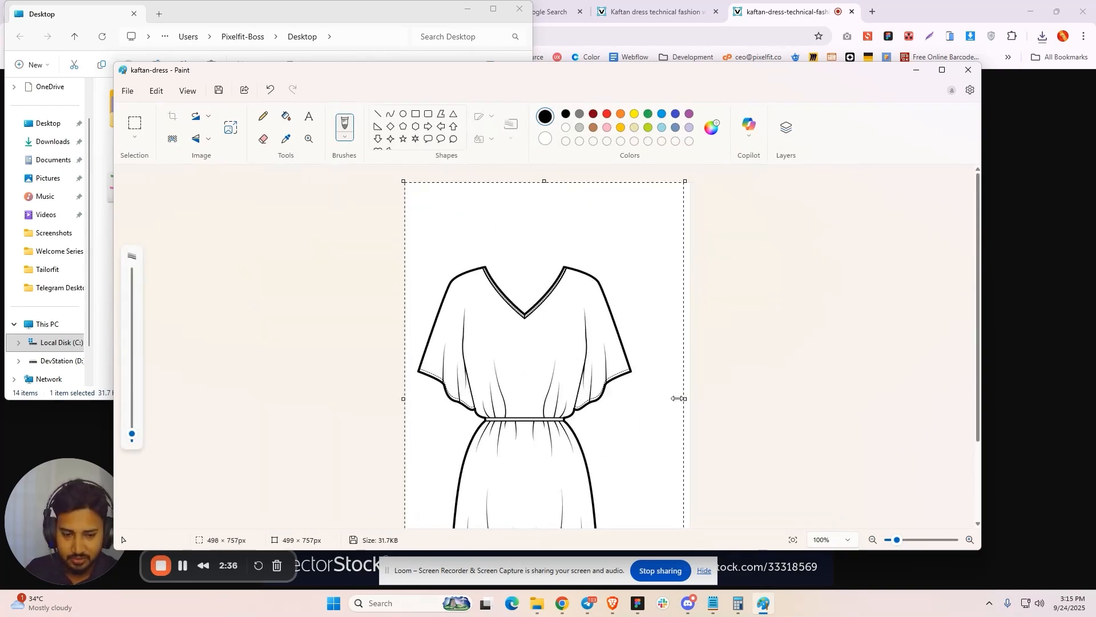
pyautogui.hotkey('ctrl', 'shift', 'x')
# Trim the blank margins above and below the dress to make the canvas 615 px high
pyautogui.moveTo(548, 179); pyautogui.dragTo(550, 244)
pyautogui.scroll(-2, 629, 386)
pyautogui.moveTo(548, 511); pyautogui.dragTo(548, 492)
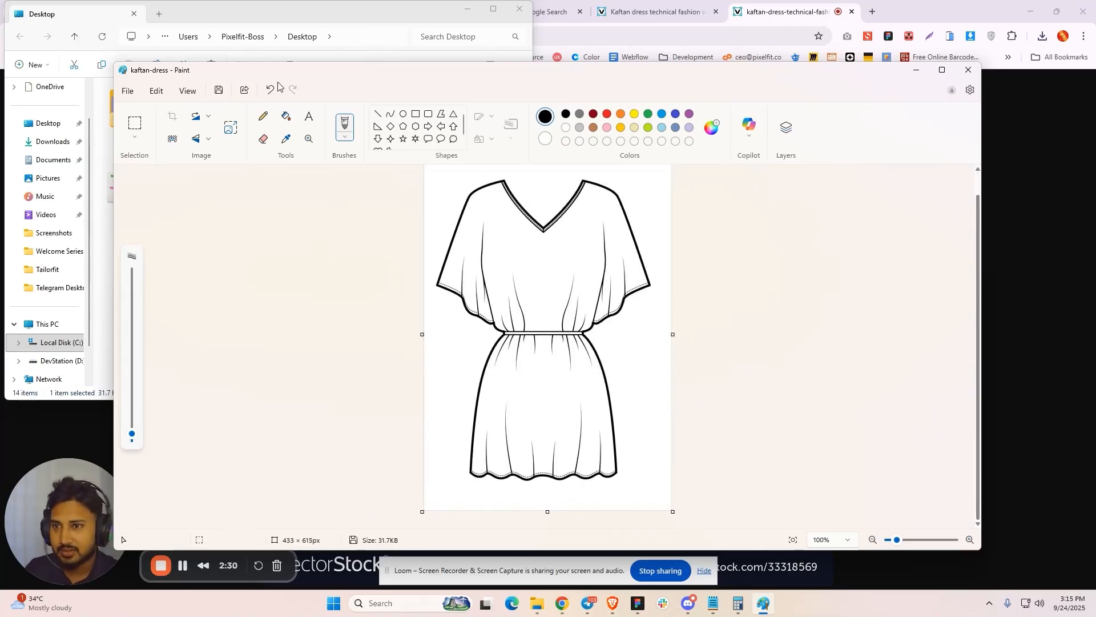
# Save the cropped picture to the Desktop folder as a PNG named kaftan-dress and close Paint
pyautogui.click(217, 92)
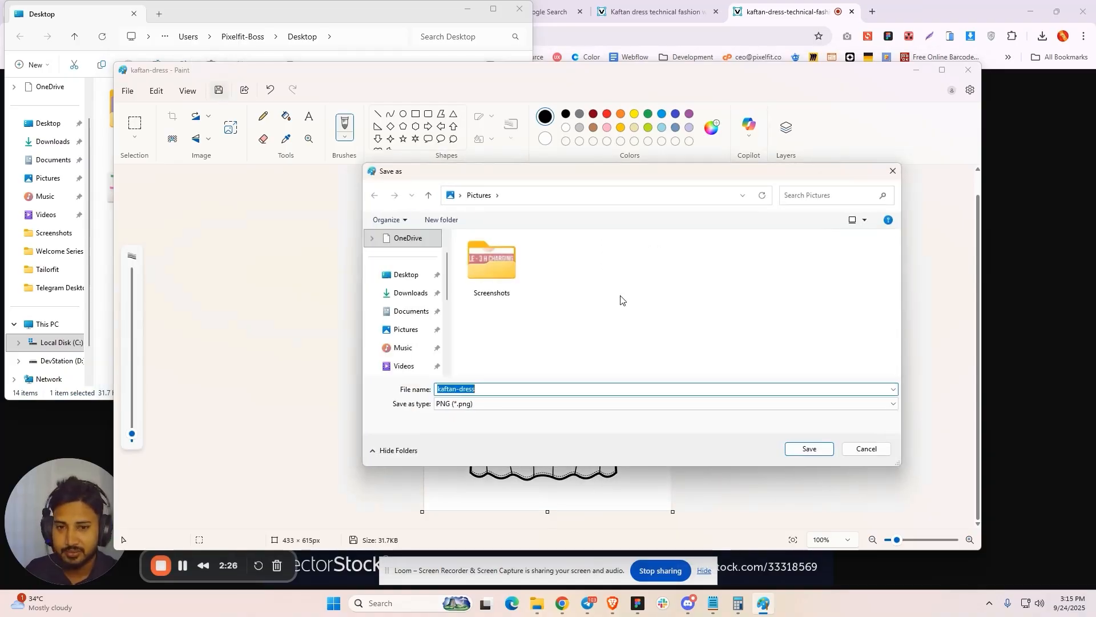
pyautogui.click(397, 276)
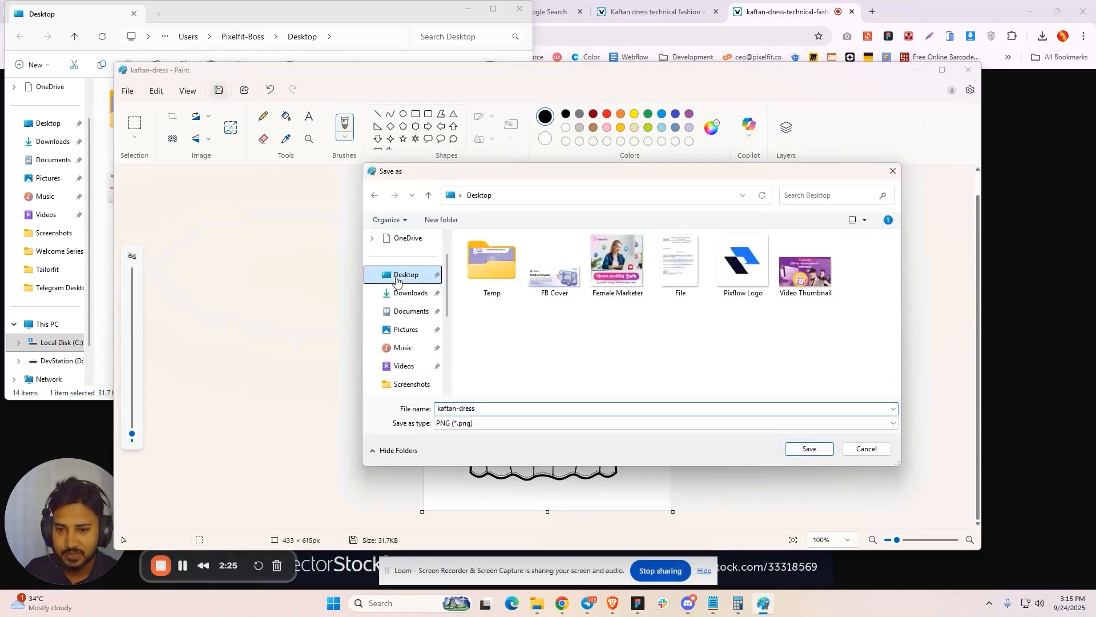
pyautogui.click(807, 448)
pyautogui.click(967, 70)
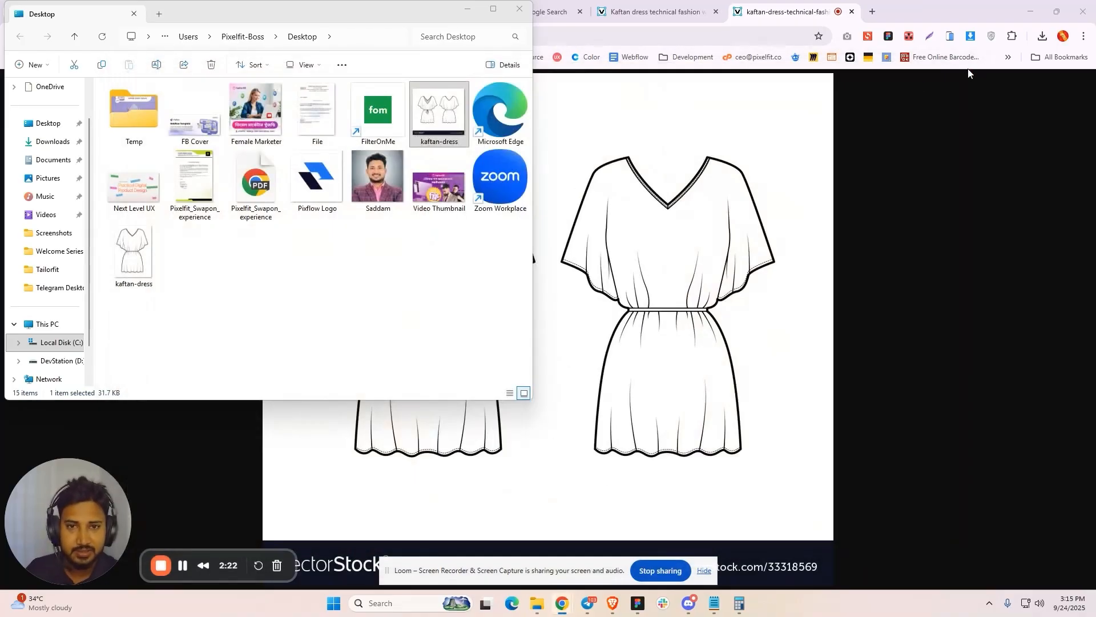
# Switch to the Tailorfit measurement settings in the browser, upload the cropped kaftan-dress image from the Desktop, and attach it as the item's picture
pyautogui.click(183, 449)
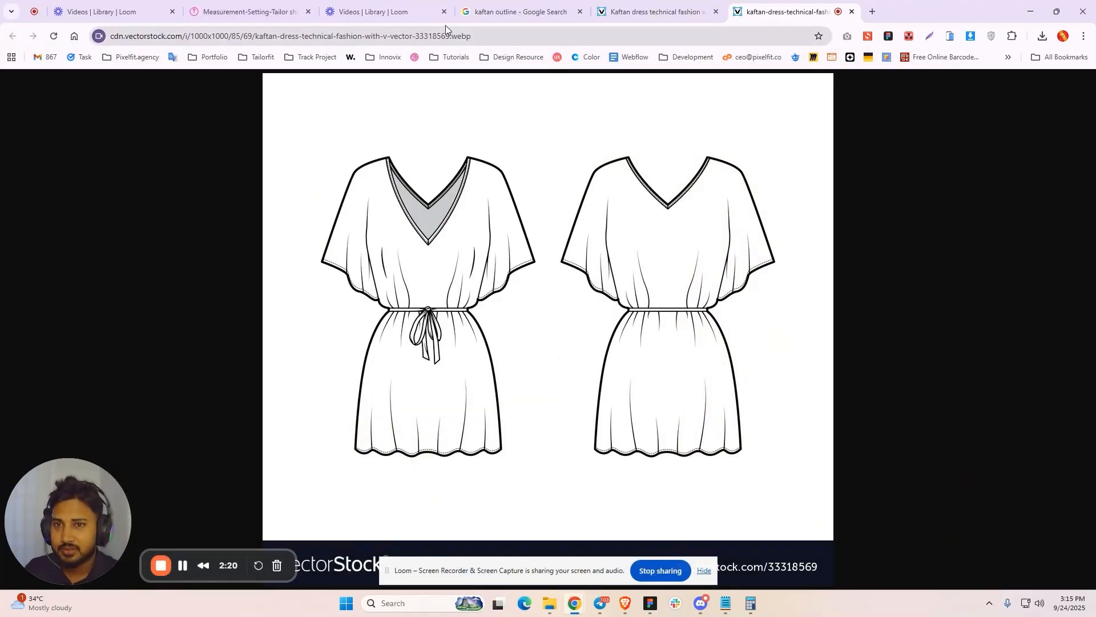
pyautogui.click(264, 5)
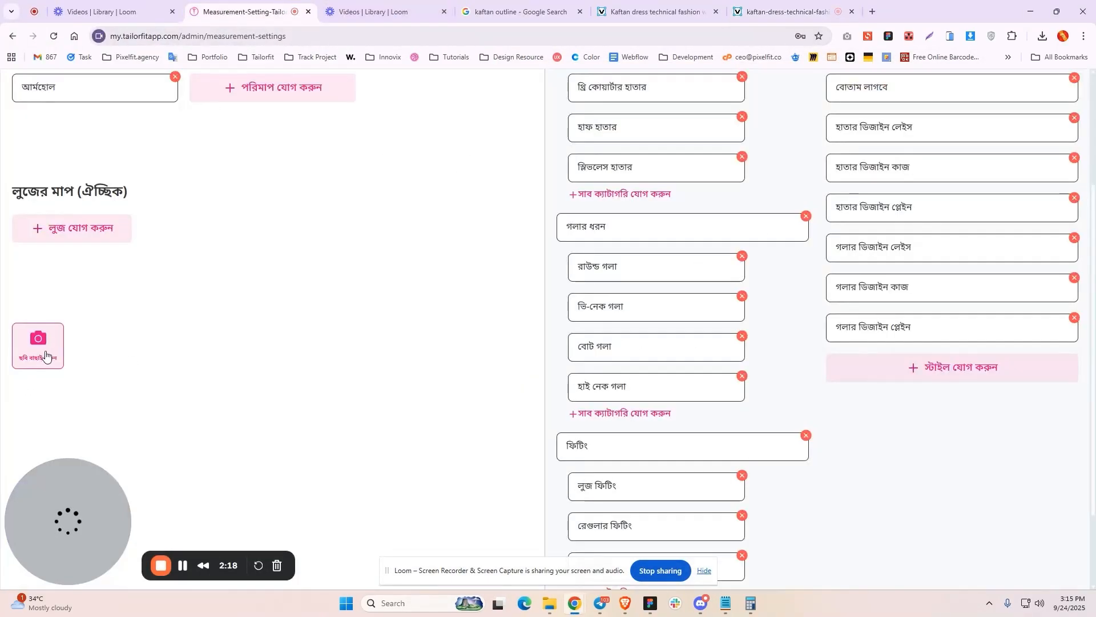
pyautogui.click(46, 353)
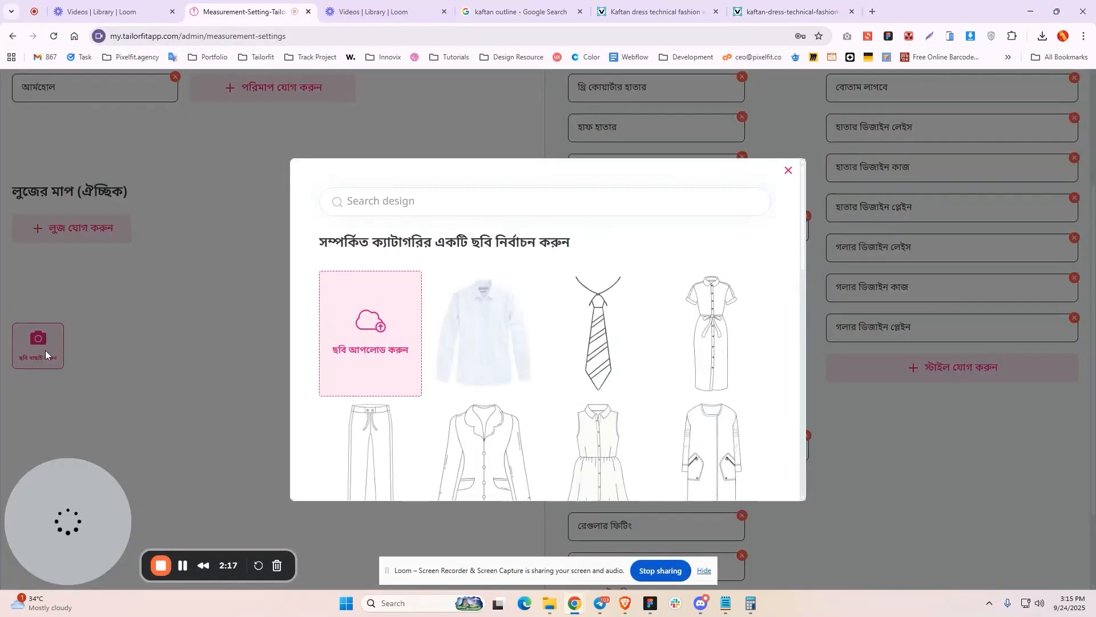
pyautogui.click(393, 345)
pyautogui.click(330, 233)
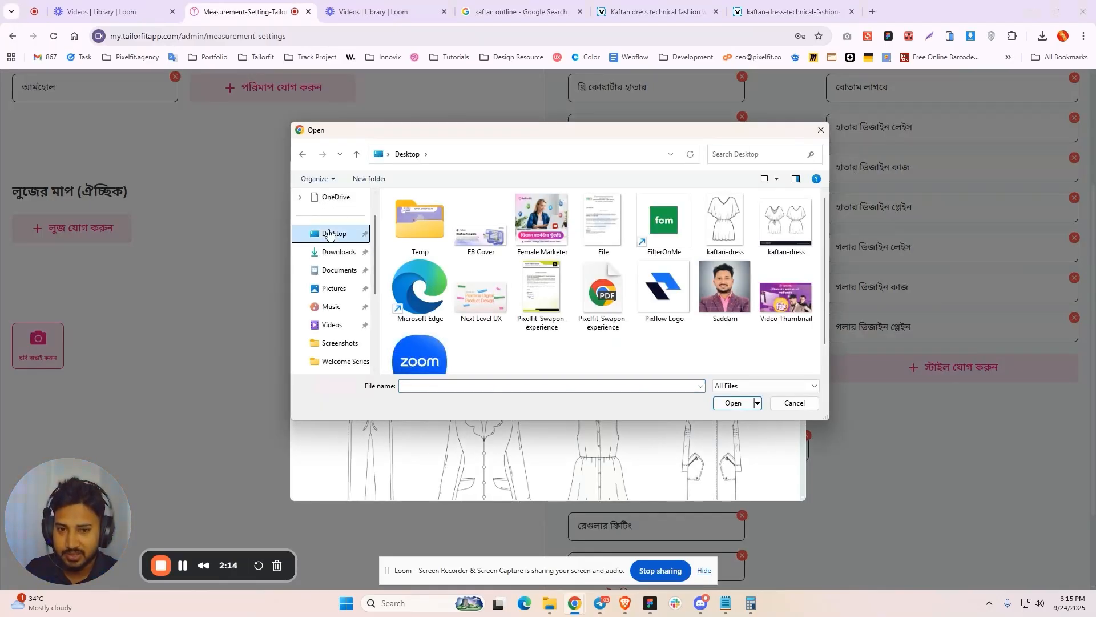
pyautogui.click(730, 226)
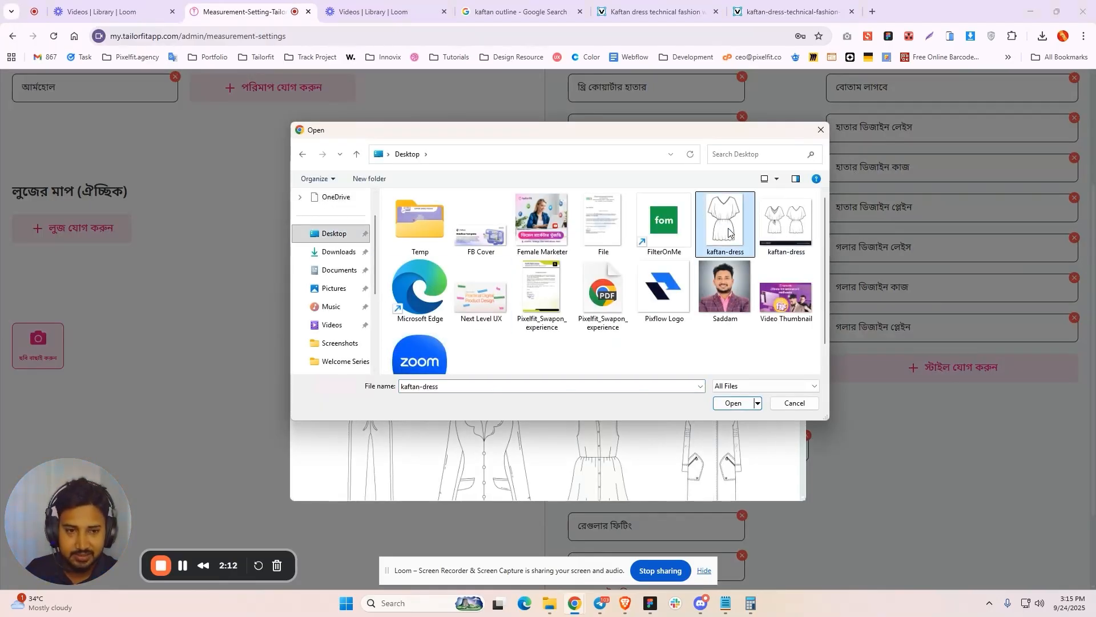
pyautogui.click(732, 403)
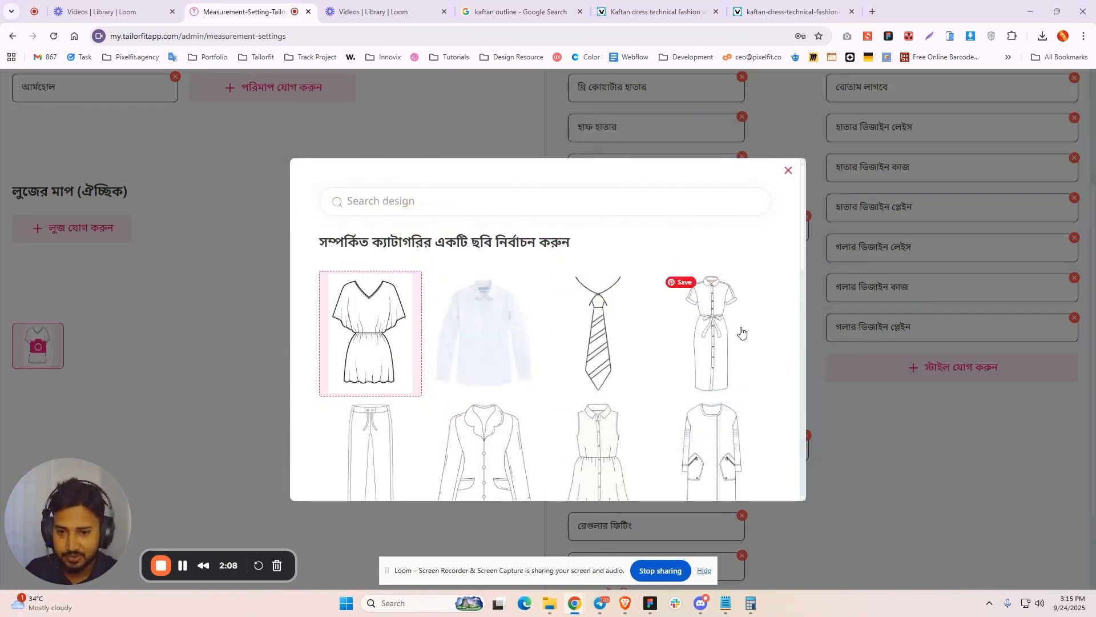
pyautogui.scroll(-10, 773, 325)
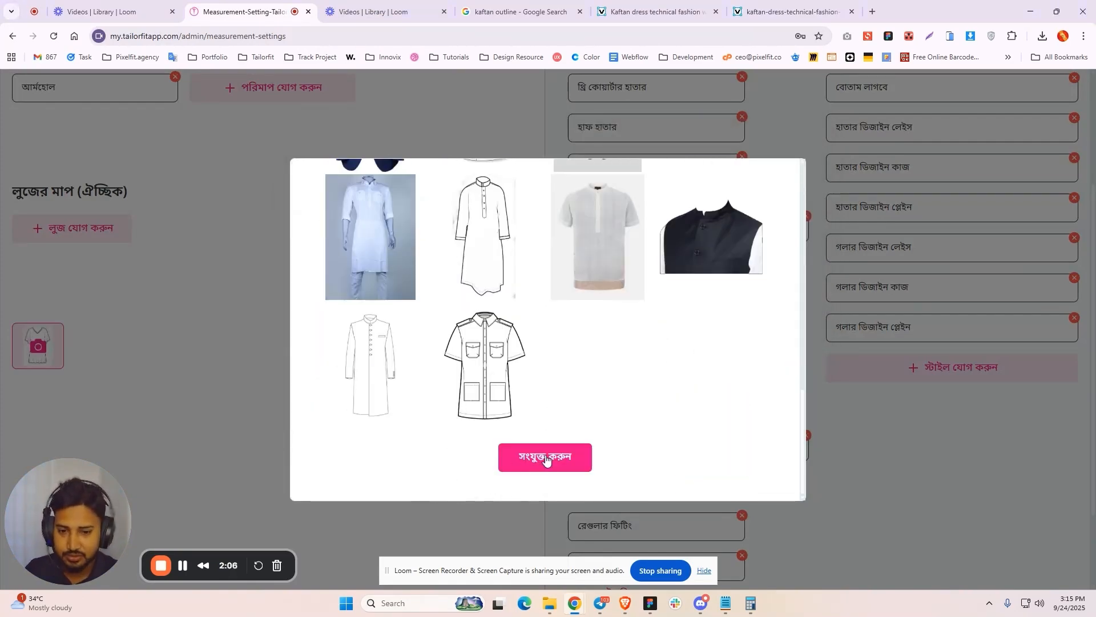
pyautogui.click(549, 461)
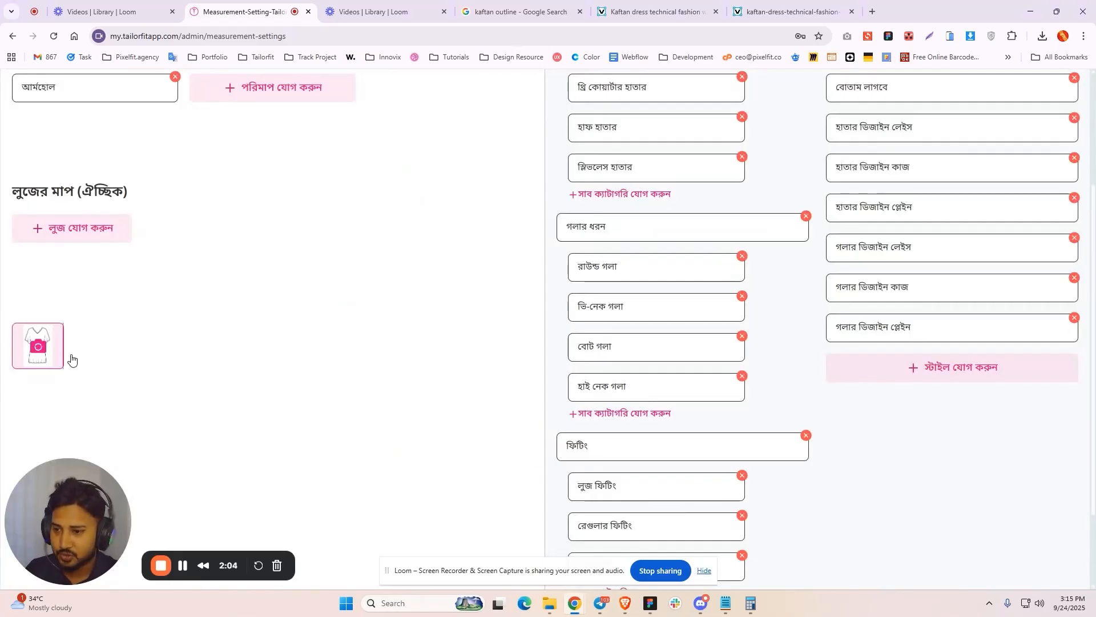
# Save the কাফতান item with its picture, measurements and styles to the shop's item list
pyautogui.scroll(3, 787, 433)
pyautogui.scroll(-5, 803, 399)
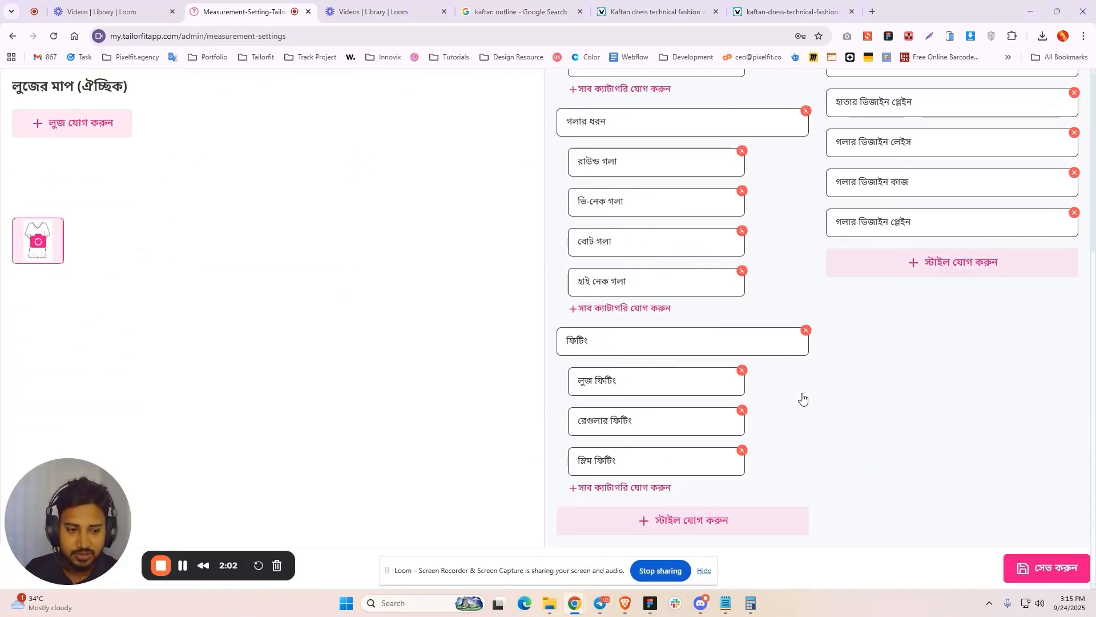
pyautogui.click(1050, 571)
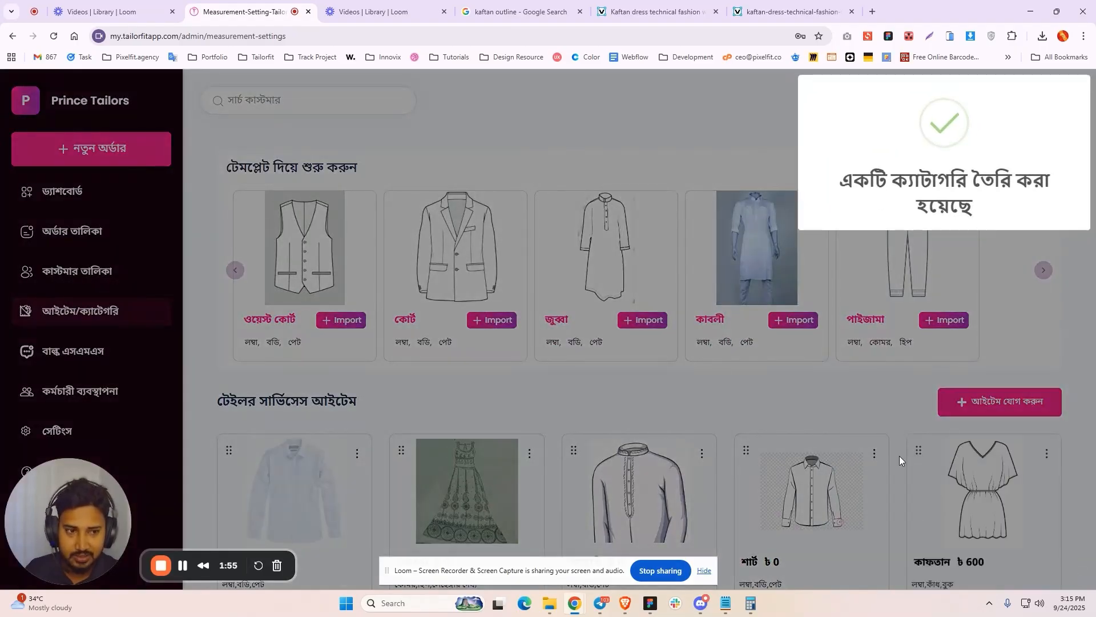
pyautogui.scroll(-1, 408, 385)
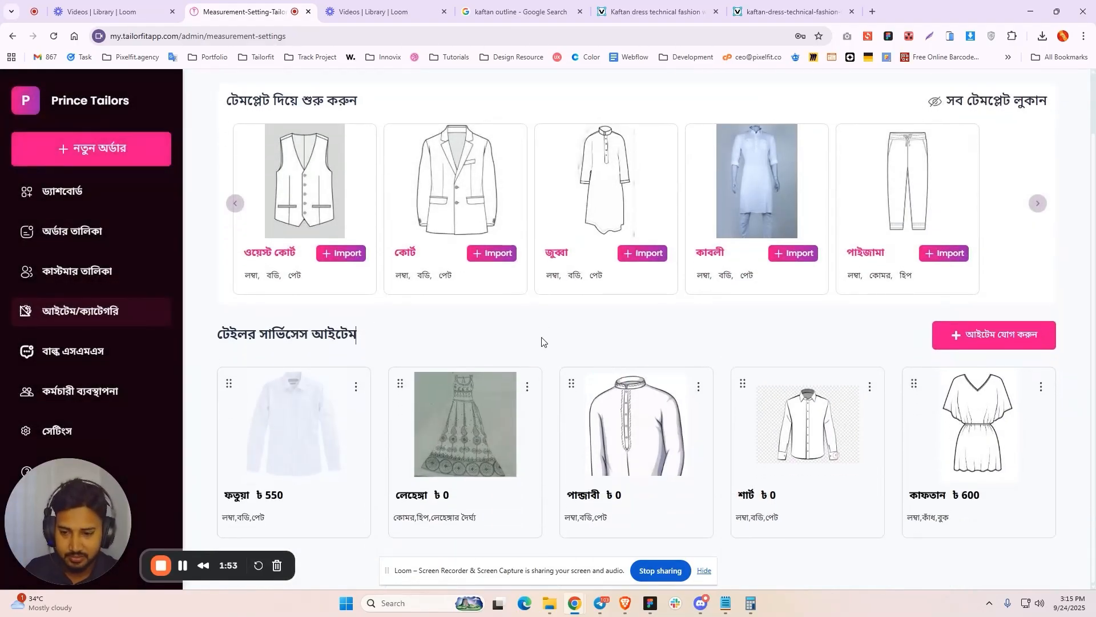